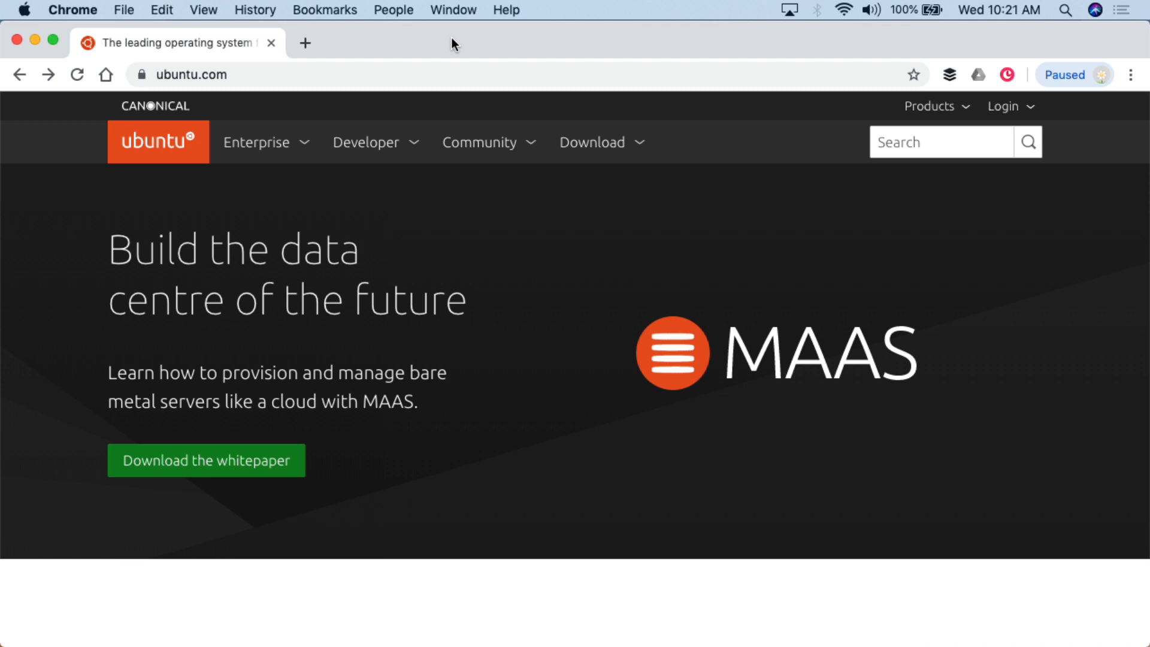
- Open the download options on ubuntu.com and examine the Ubuntu Desktop versions, tutorials and other available editions
{"action": "double_click", "coordinate": [296, 78]}
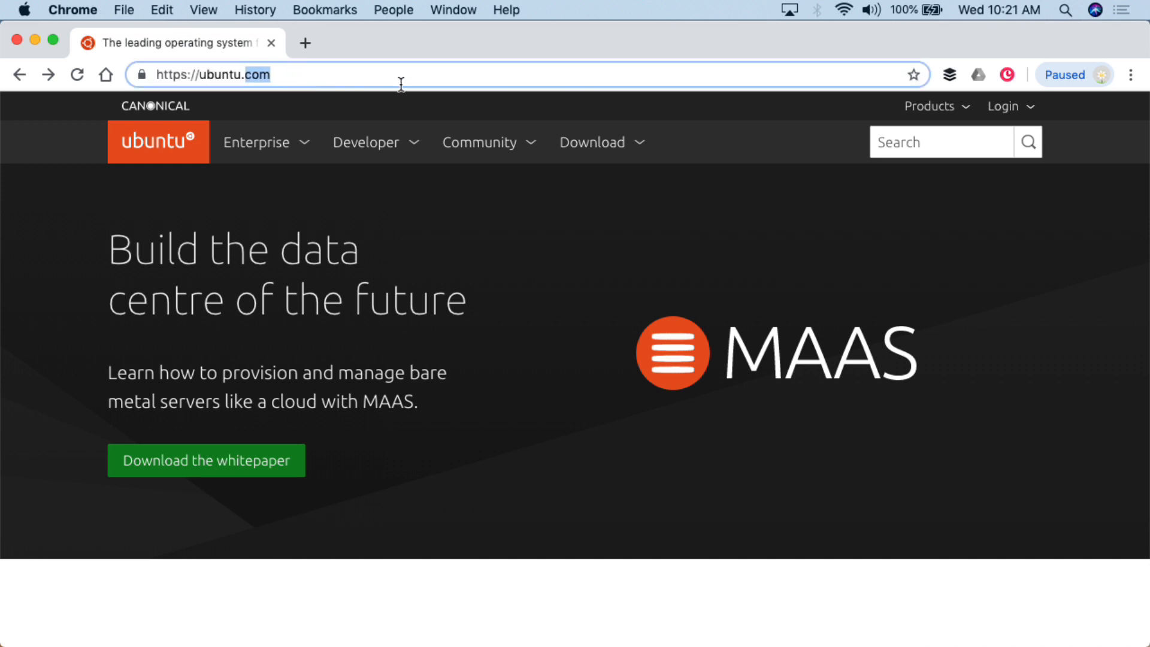
{"action": "left_click", "coordinate": [616, 144]}
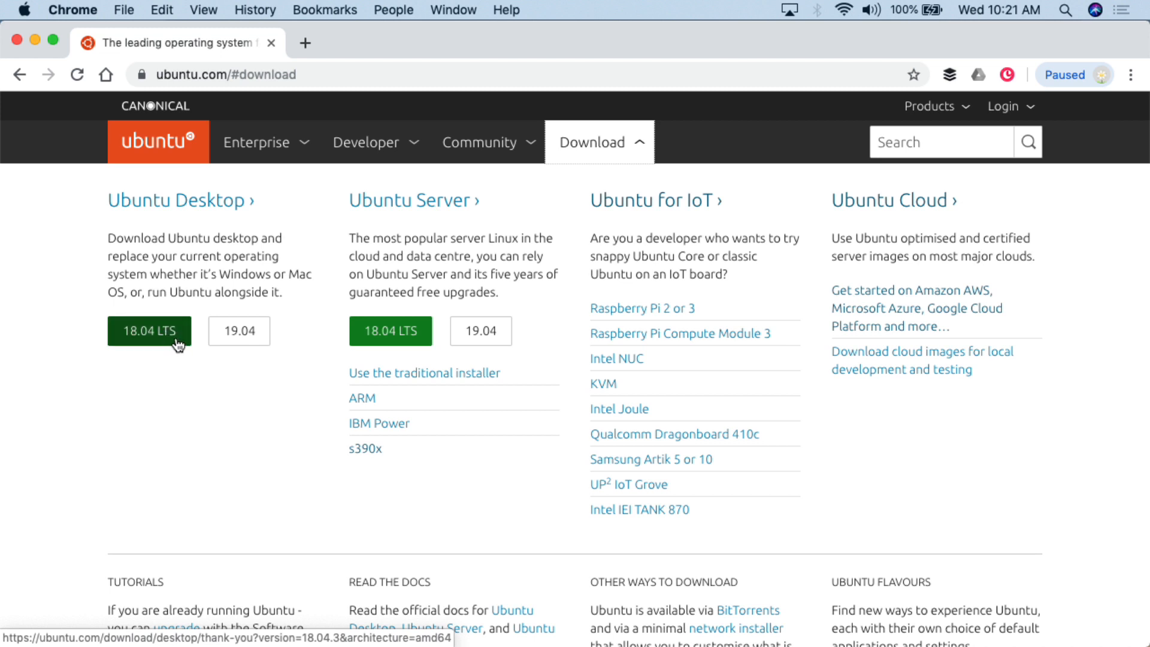
{"action": "left_click", "coordinate": [251, 331]}
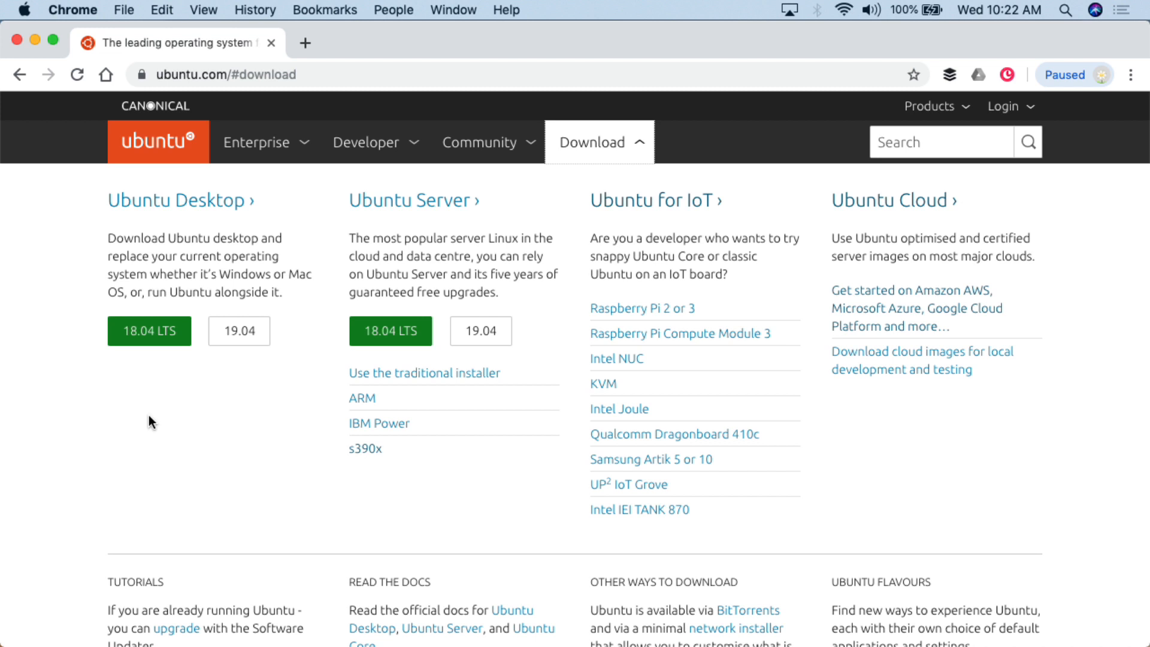
{"action": "scroll", "coordinate": [148, 415], "scroll_direction": "down", "scroll_amount": 3}
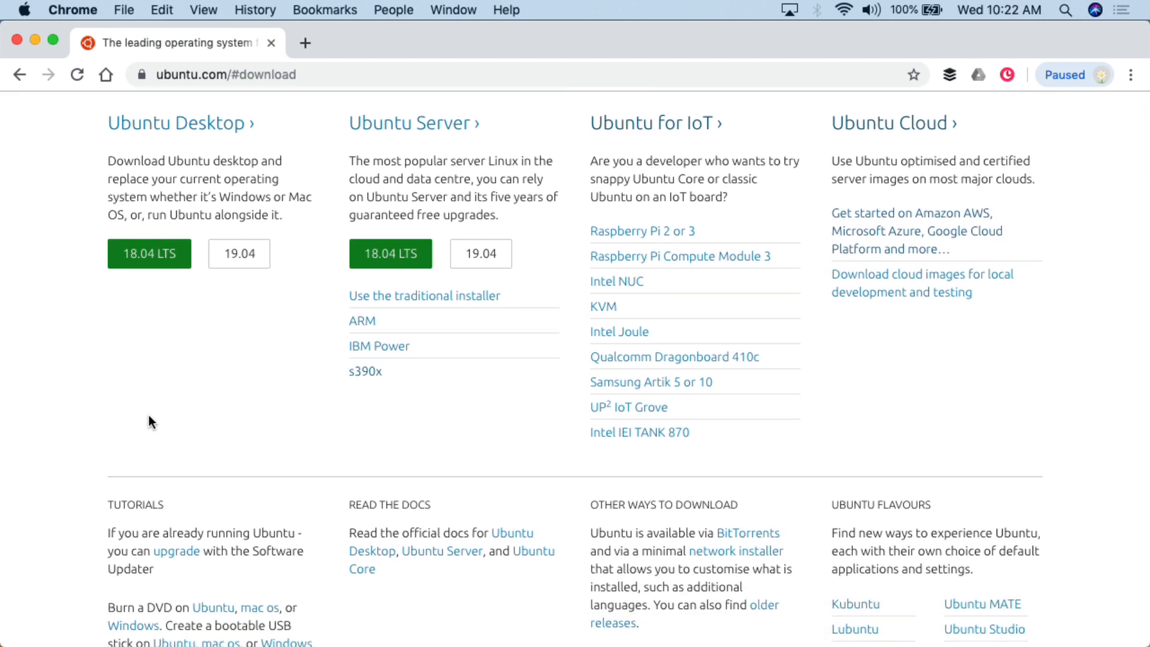
{"action": "scroll", "coordinate": [148, 415], "scroll_direction": "down", "scroll_amount": 5}
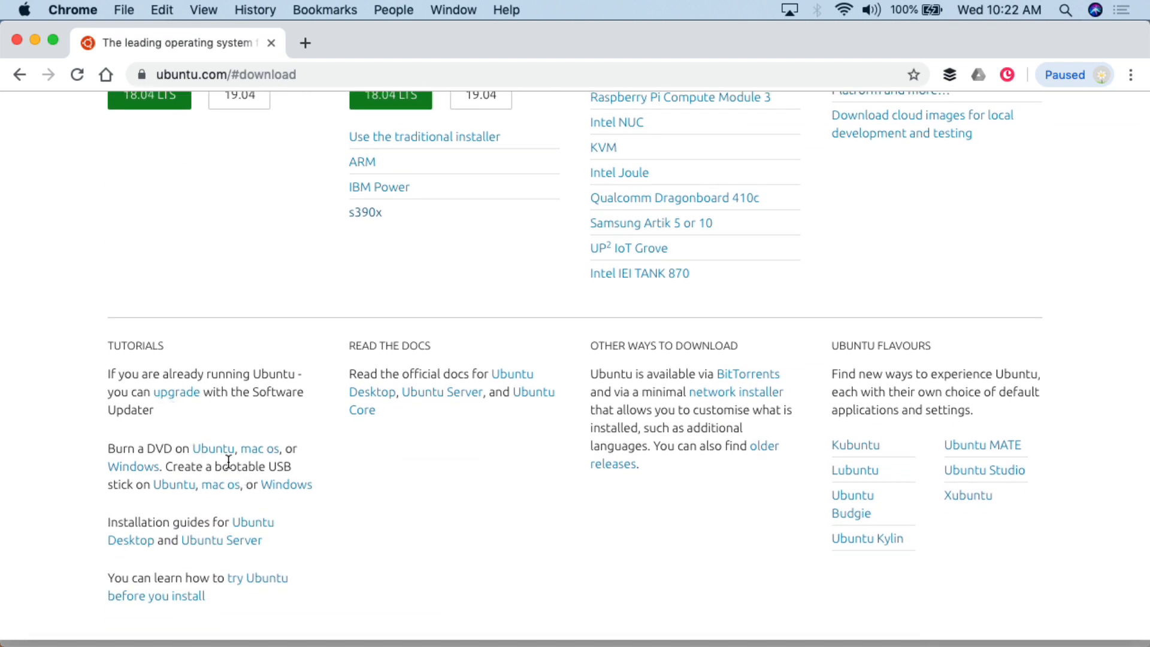
{"action": "scroll", "coordinate": [228, 461], "scroll_direction": "up", "scroll_amount": 8}
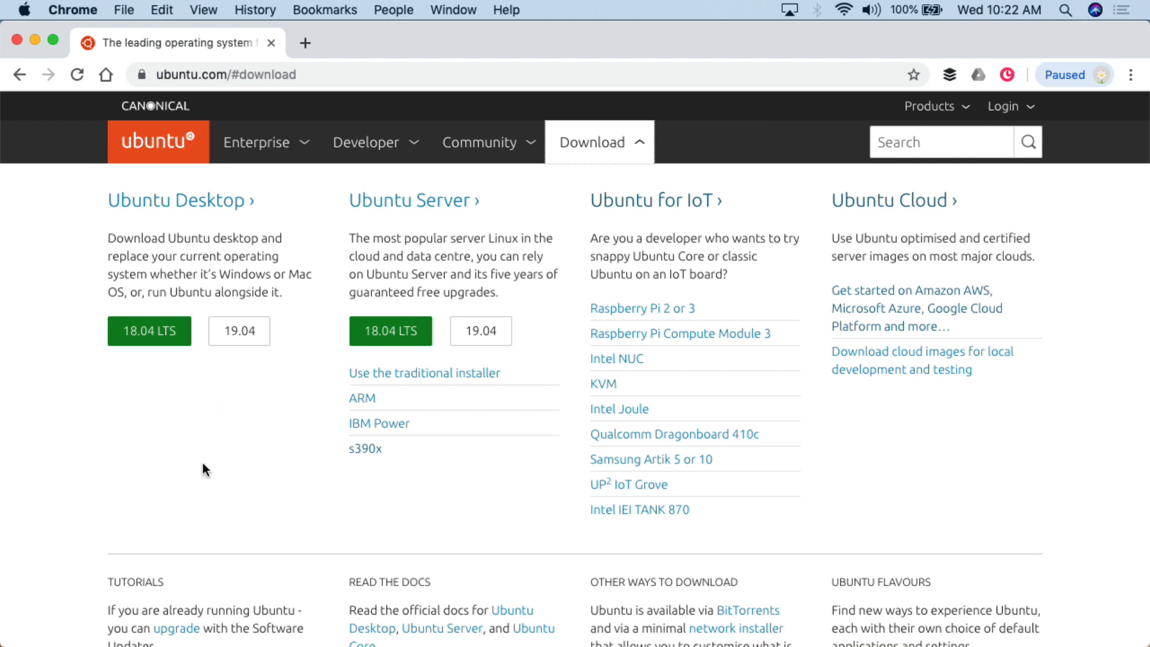
{"action": "scroll", "coordinate": [203, 463], "scroll_direction": "down", "scroll_amount": 1}
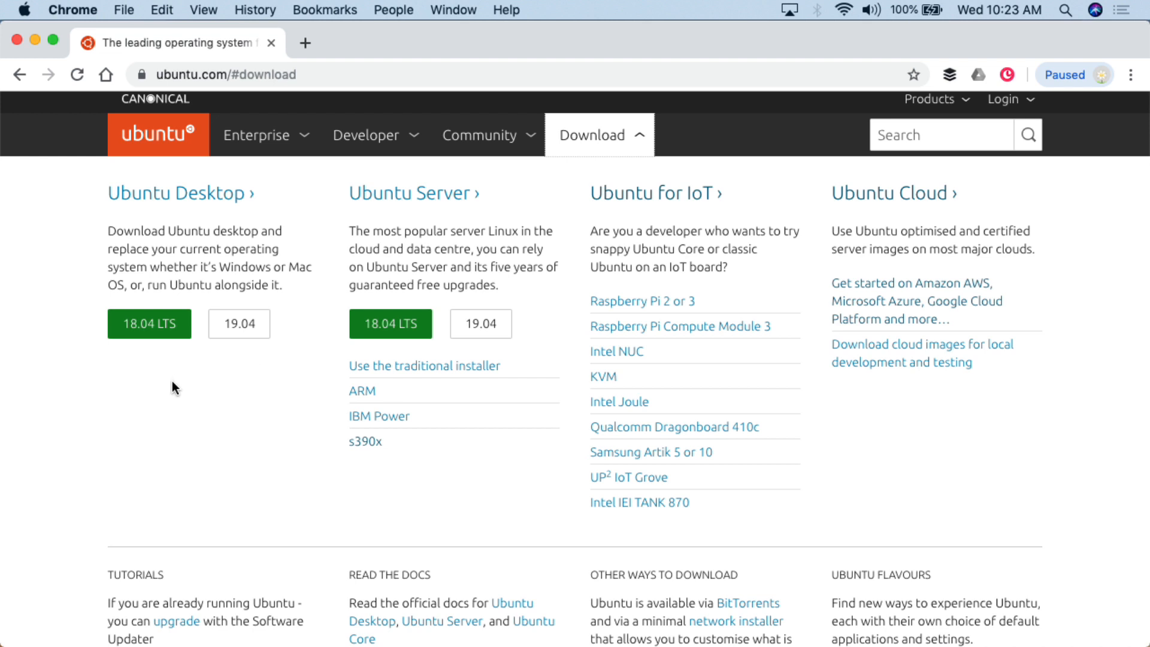
{"action": "scroll", "coordinate": [171, 381], "scroll_direction": "down", "scroll_amount": 8}
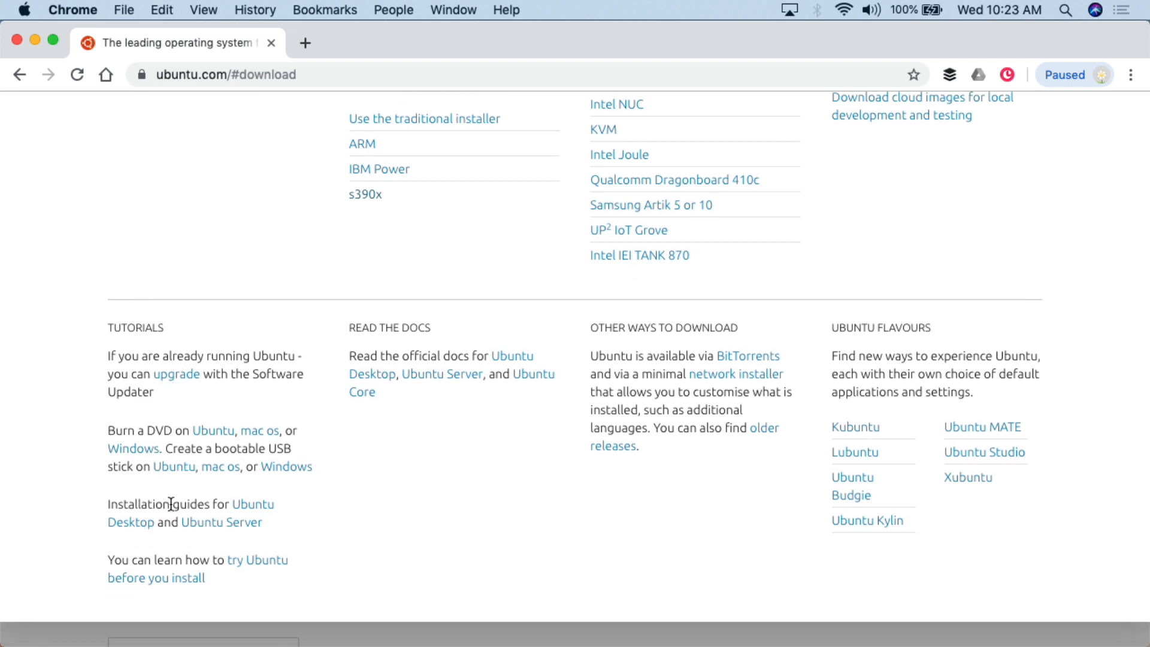
- Open the Ubuntu Desktop installation guide's Requirements section and its linked Installation/System Requirements page
{"action": "left_click", "coordinate": [248, 511]}
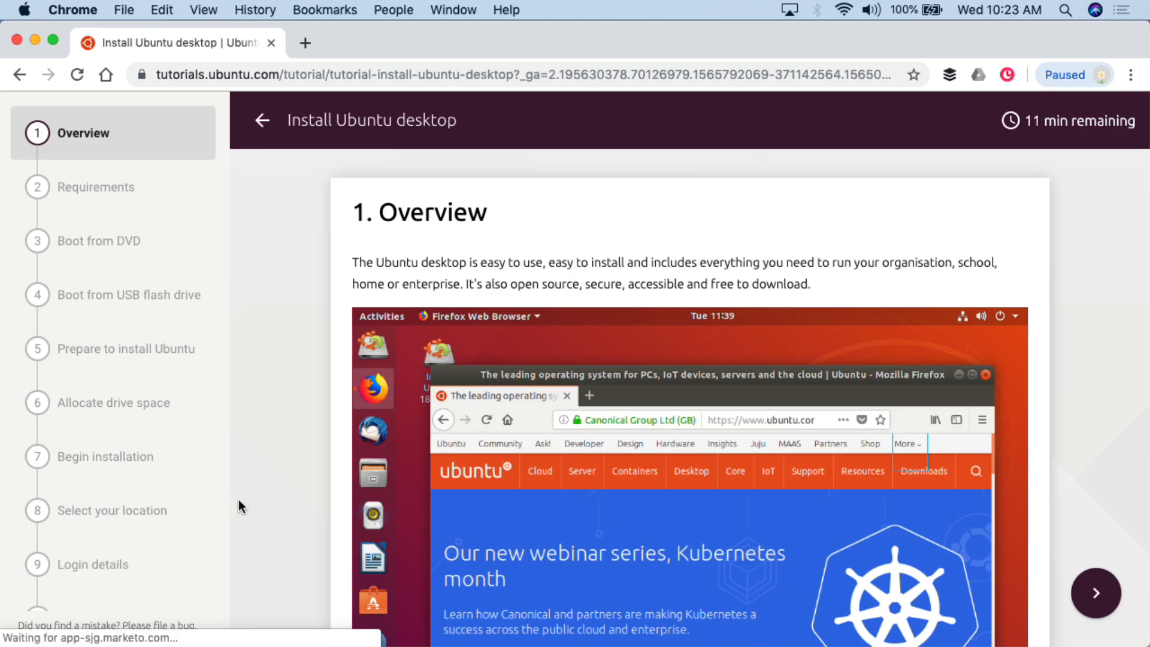
{"action": "left_click", "coordinate": [115, 197]}
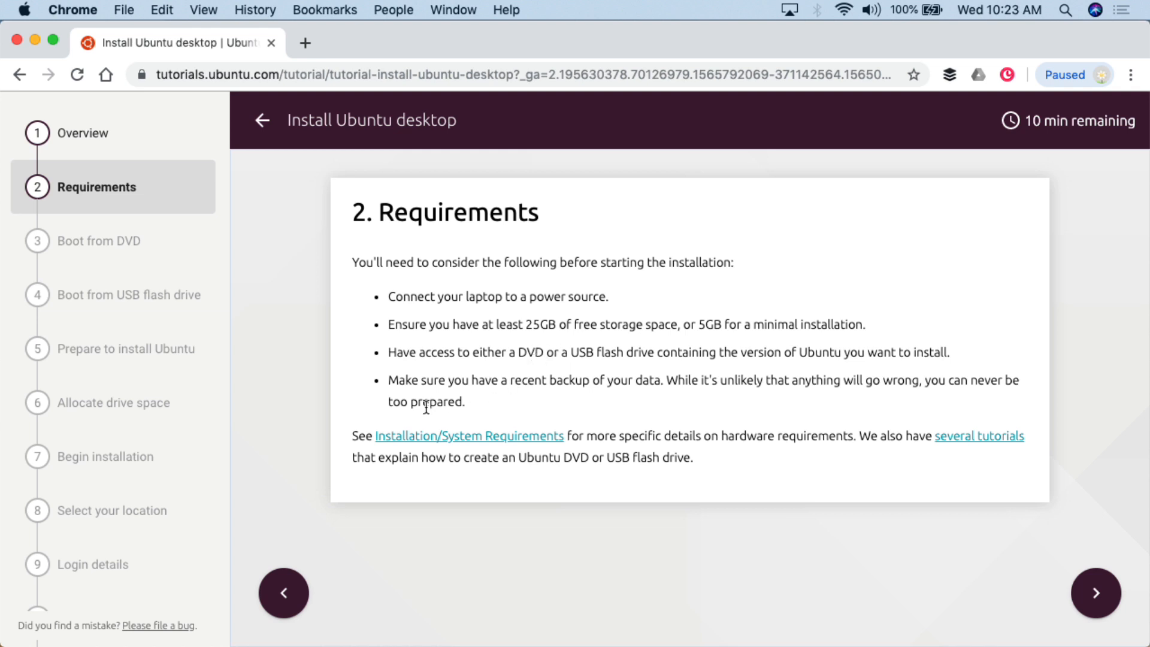
{"action": "left_click", "coordinate": [464, 441]}
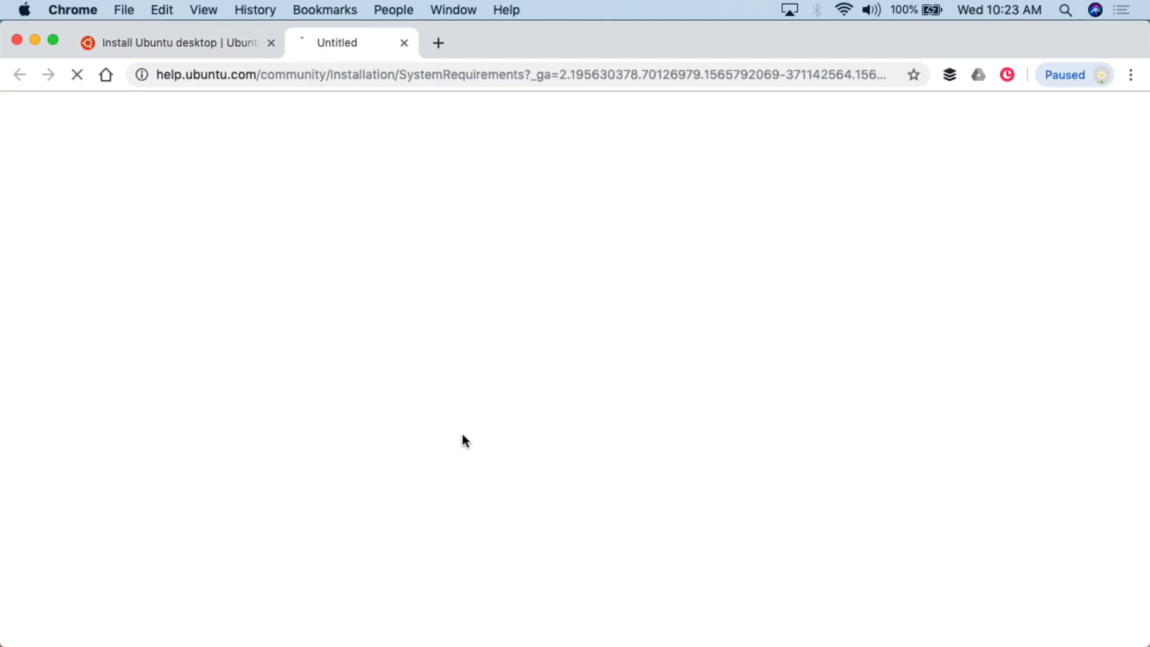
- Examine the recommended minimum system requirements for Ubuntu Desktop Edition, including processor, memory, disk space and screen resolution
{"action": "scroll", "coordinate": [429, 426], "scroll_direction": "down", "scroll_amount": 5}
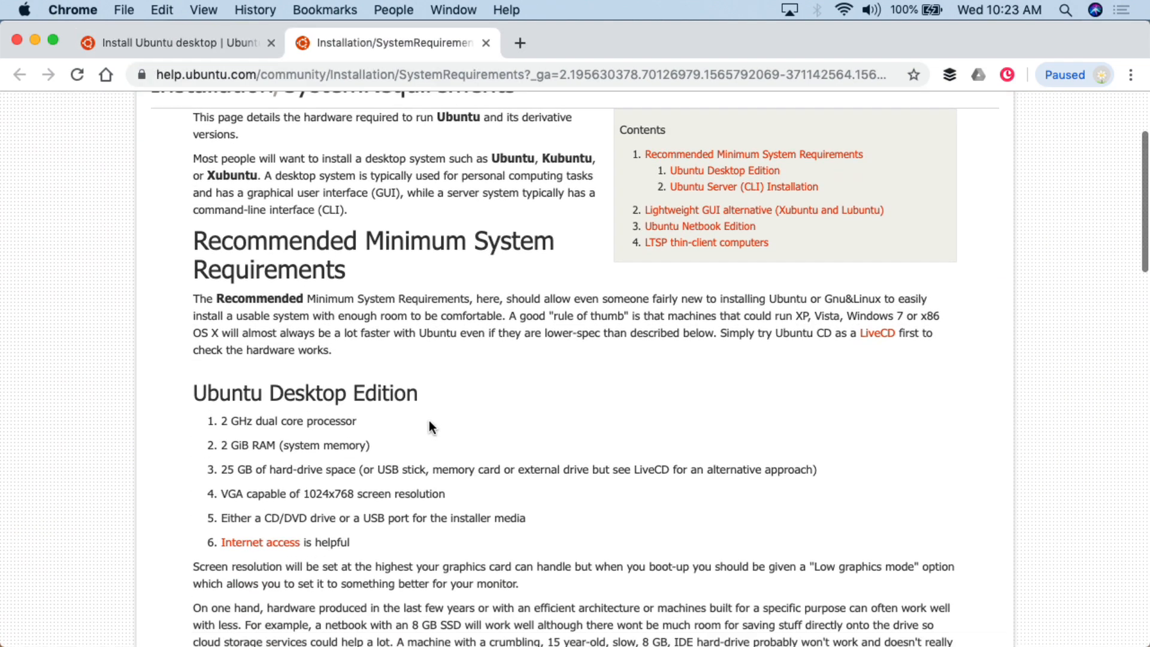
{"action": "triple_click", "coordinate": [382, 264]}
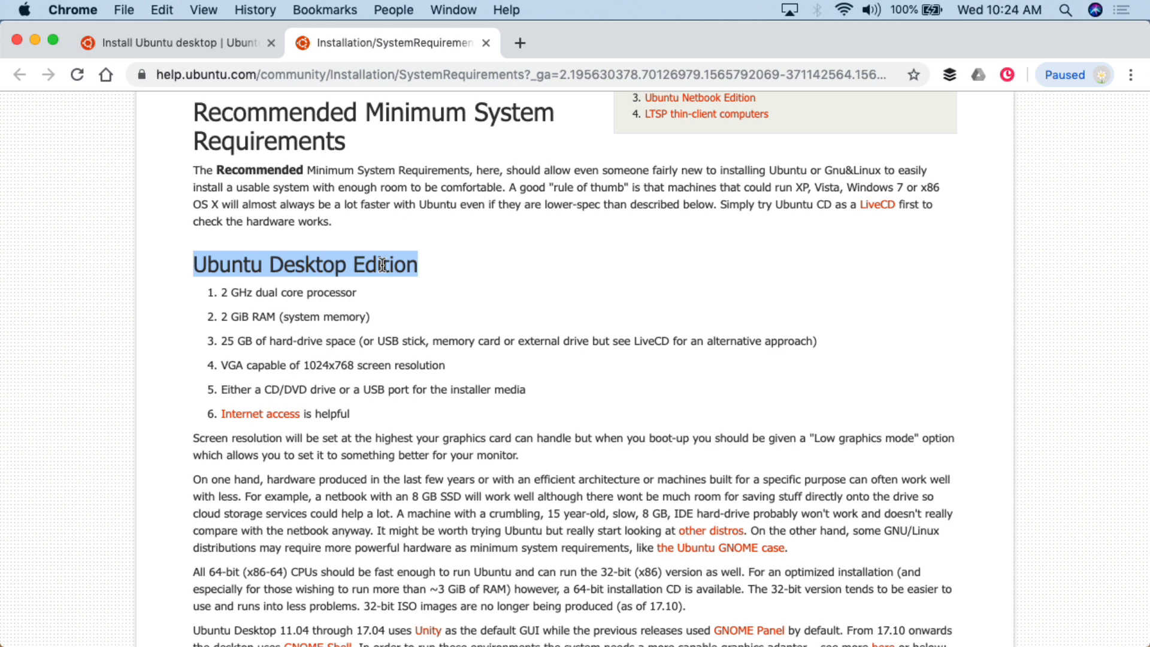
{"action": "triple_click", "coordinate": [330, 292]}
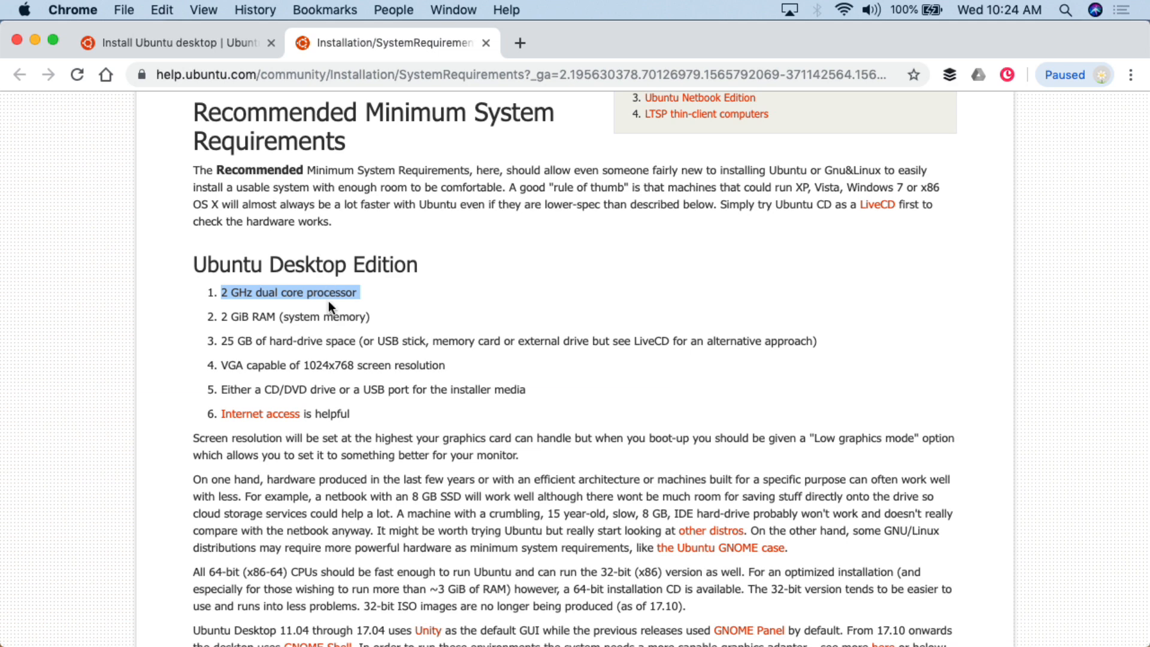
{"action": "triple_click", "coordinate": [311, 315]}
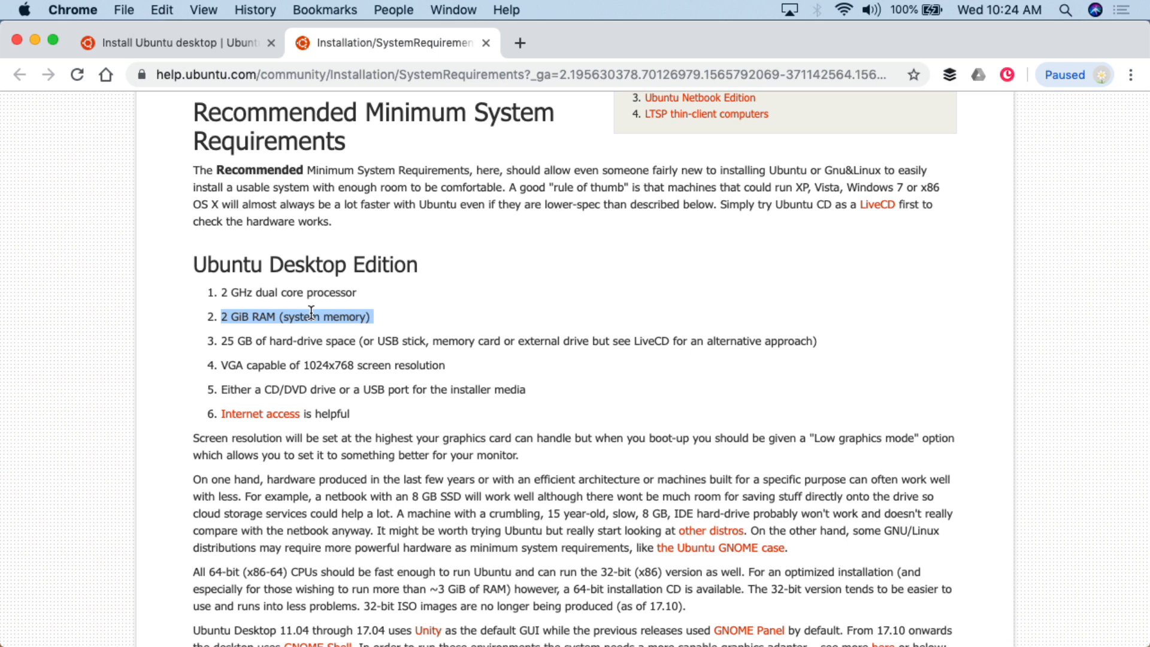
{"action": "triple_click", "coordinate": [299, 337]}
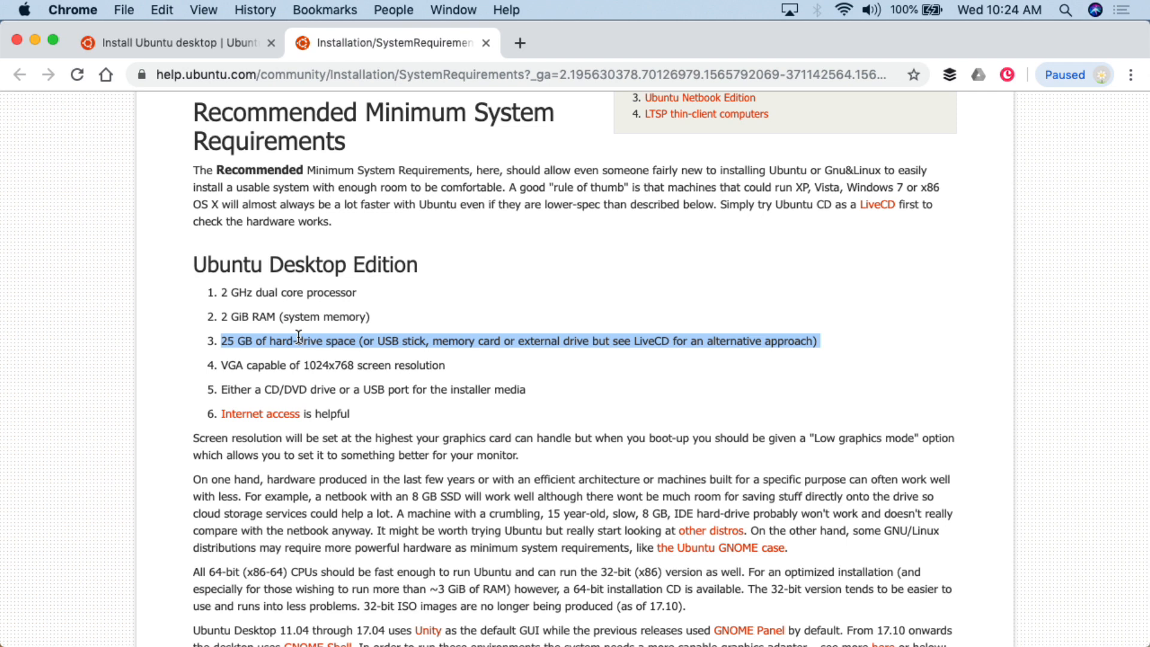
{"action": "triple_click", "coordinate": [285, 367]}
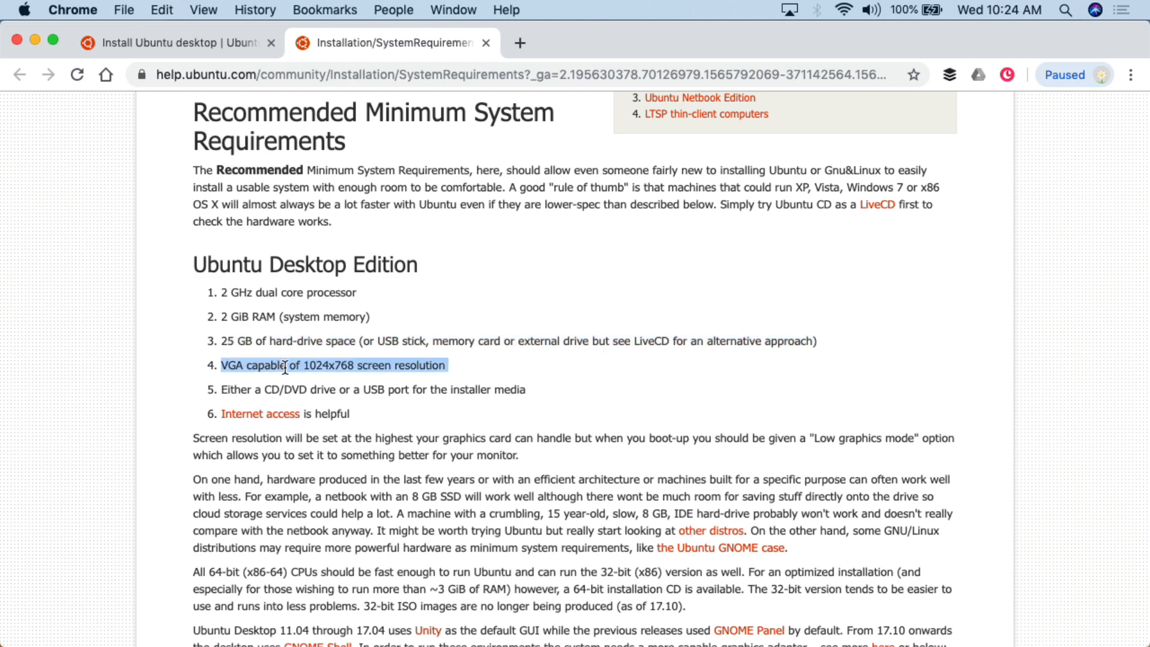
{"action": "scroll", "coordinate": [273, 473], "scroll_direction": "down", "scroll_amount": 4}
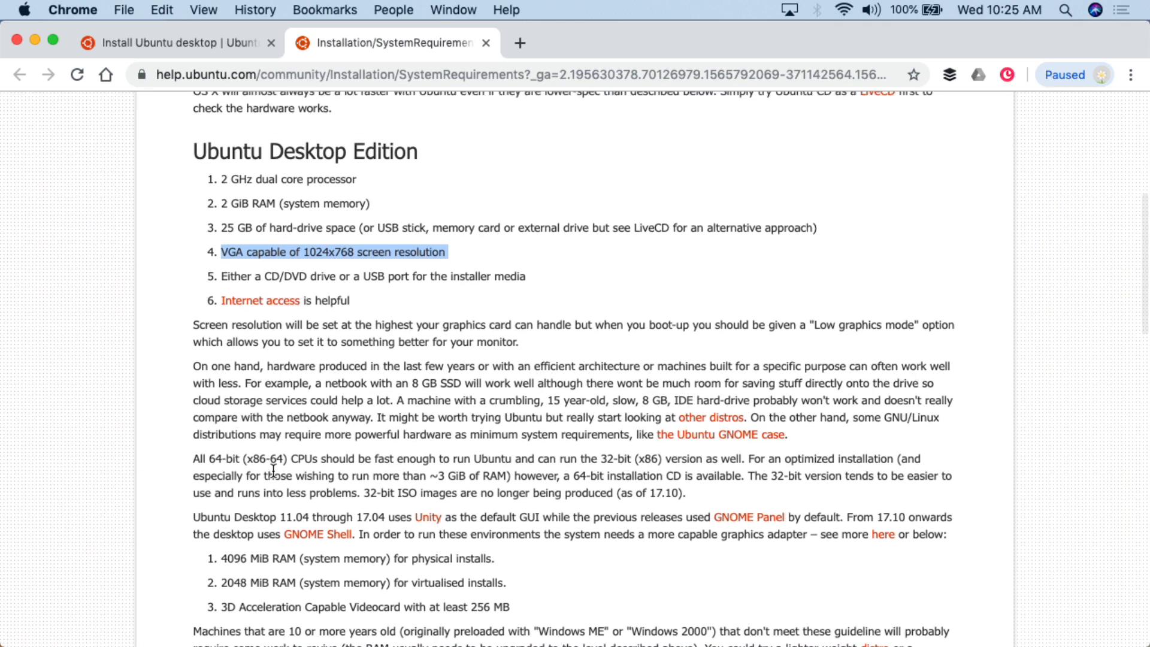
{"action": "scroll", "coordinate": [273, 470], "scroll_direction": "up", "scroll_amount": 6}
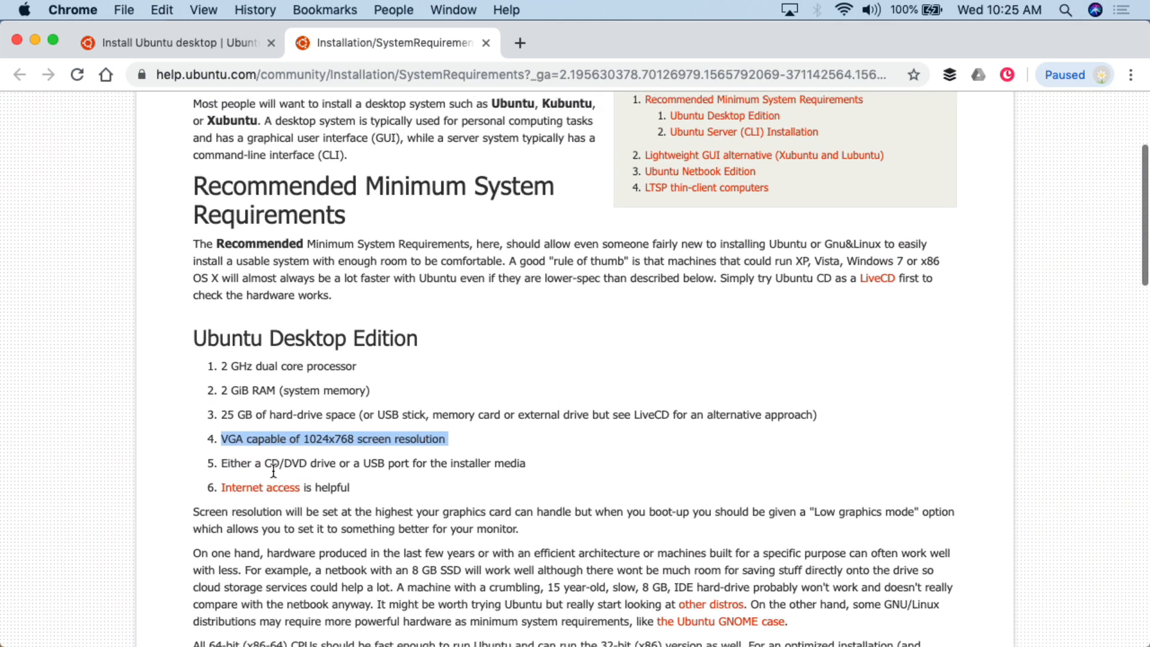
- Minimize the browser, switch to VirtualBox and start a new virtual machine named Ubuntu Desktop Install Demo
{"action": "left_click", "coordinate": [36, 40]}
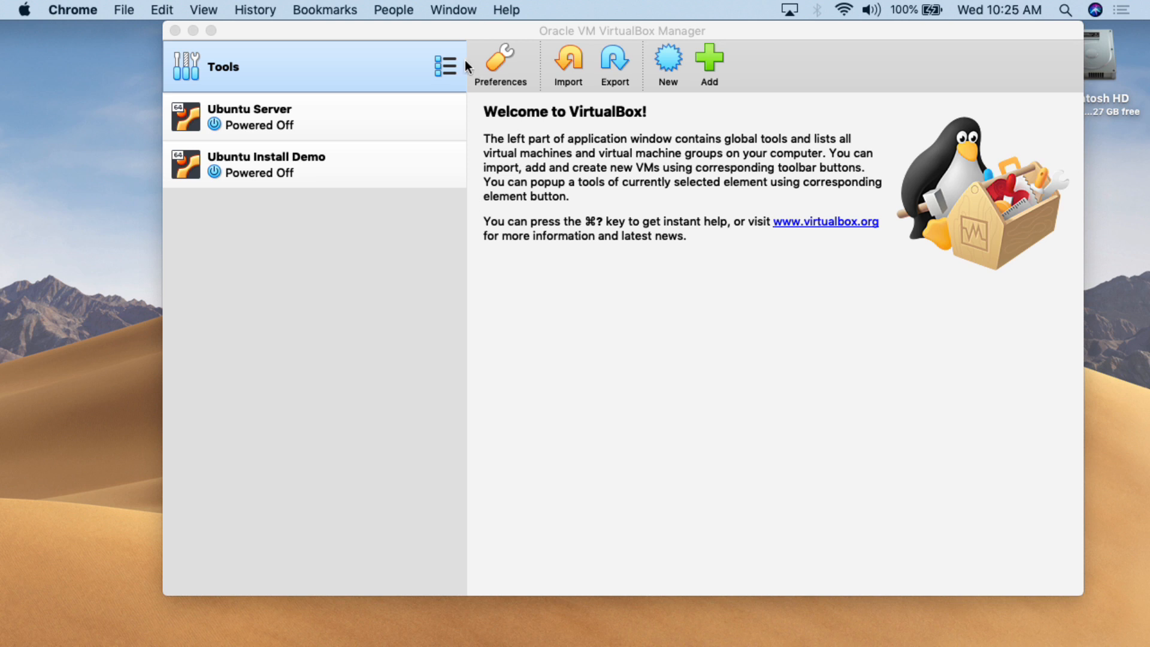
{"action": "left_click", "coordinate": [441, 35]}
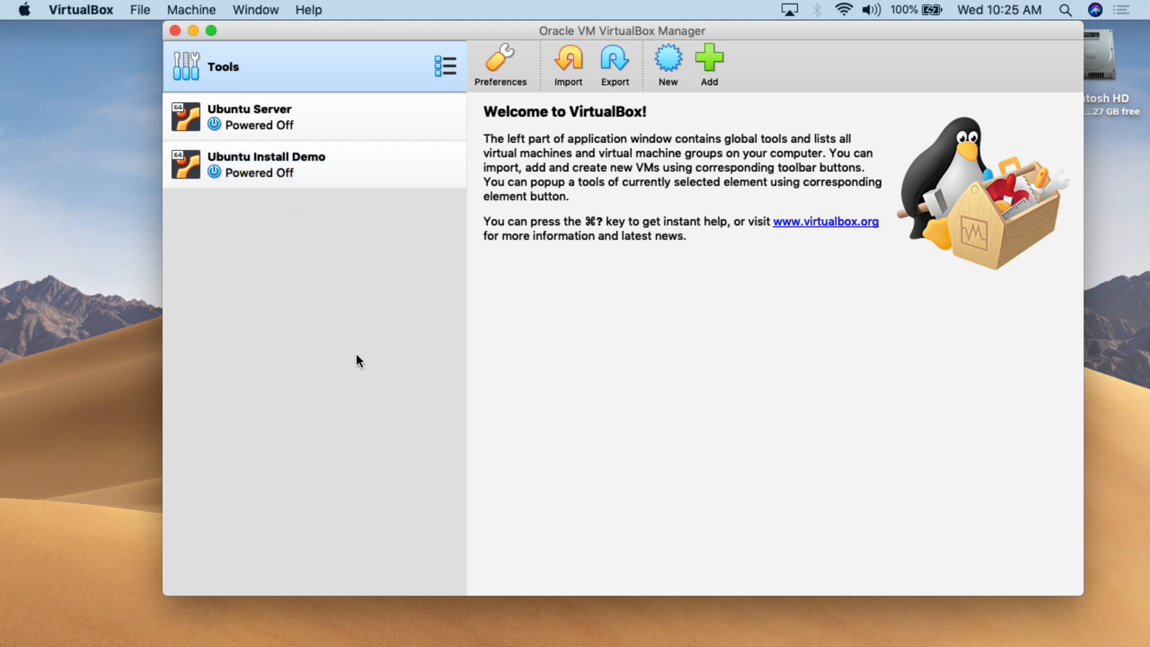
{"action": "left_click", "coordinate": [670, 58]}
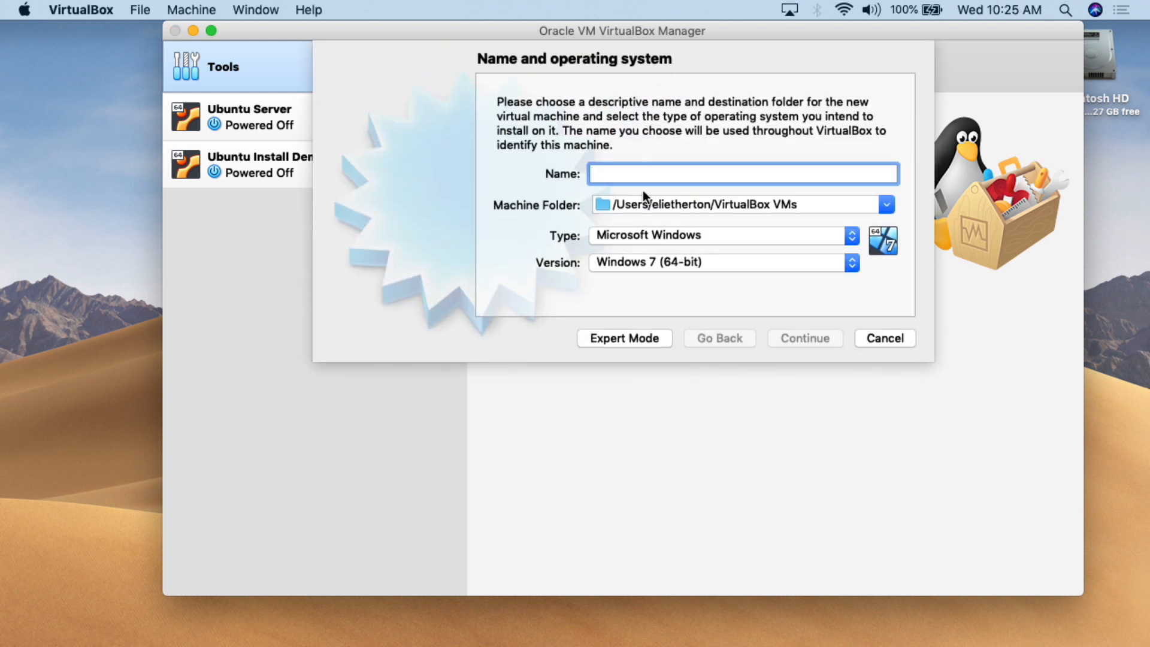
{"action": "type", "text": "Ubuntu"}
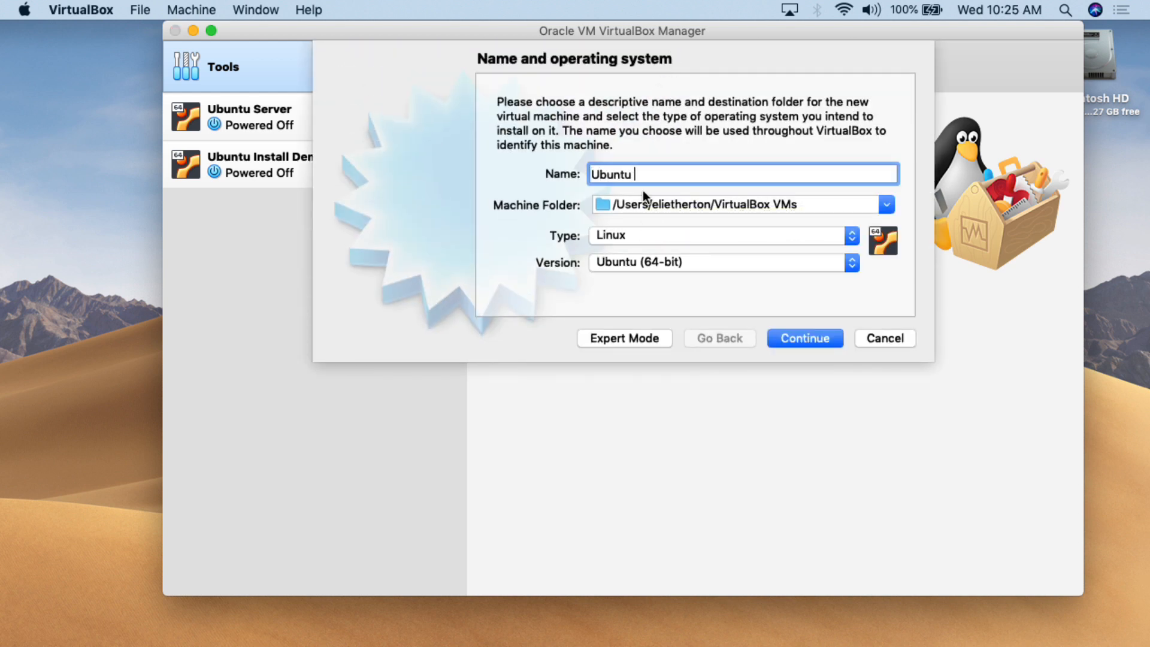
{"action": "type", "text": " Desktop Install Demo"}
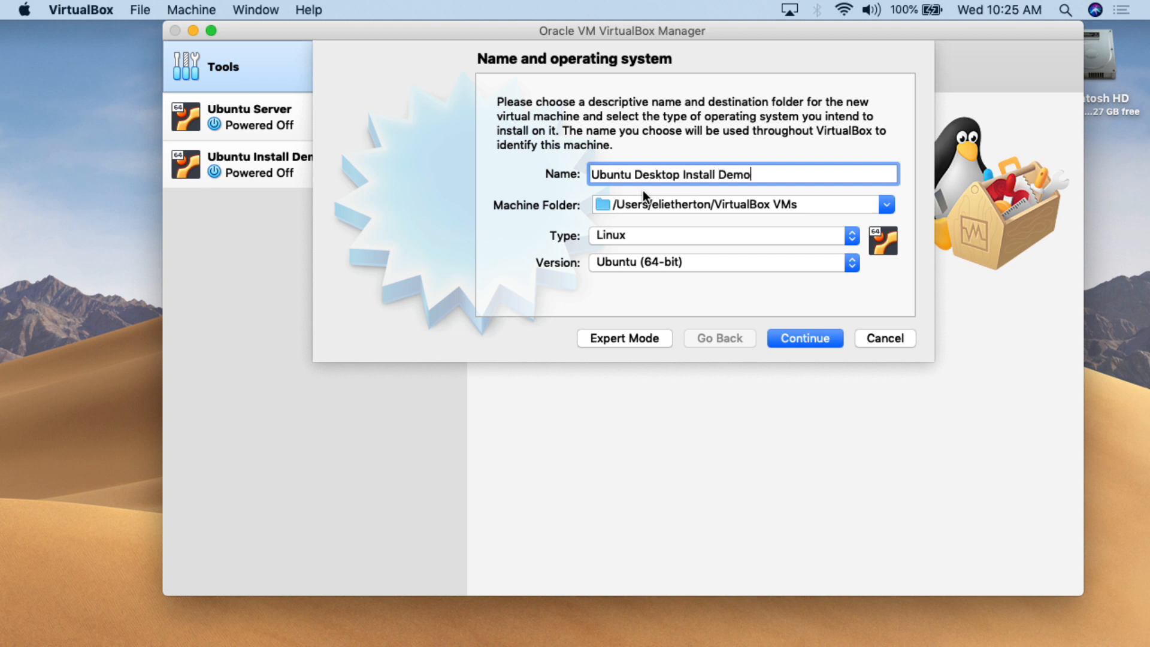
{"action": "triple_click", "coordinate": [677, 172]}
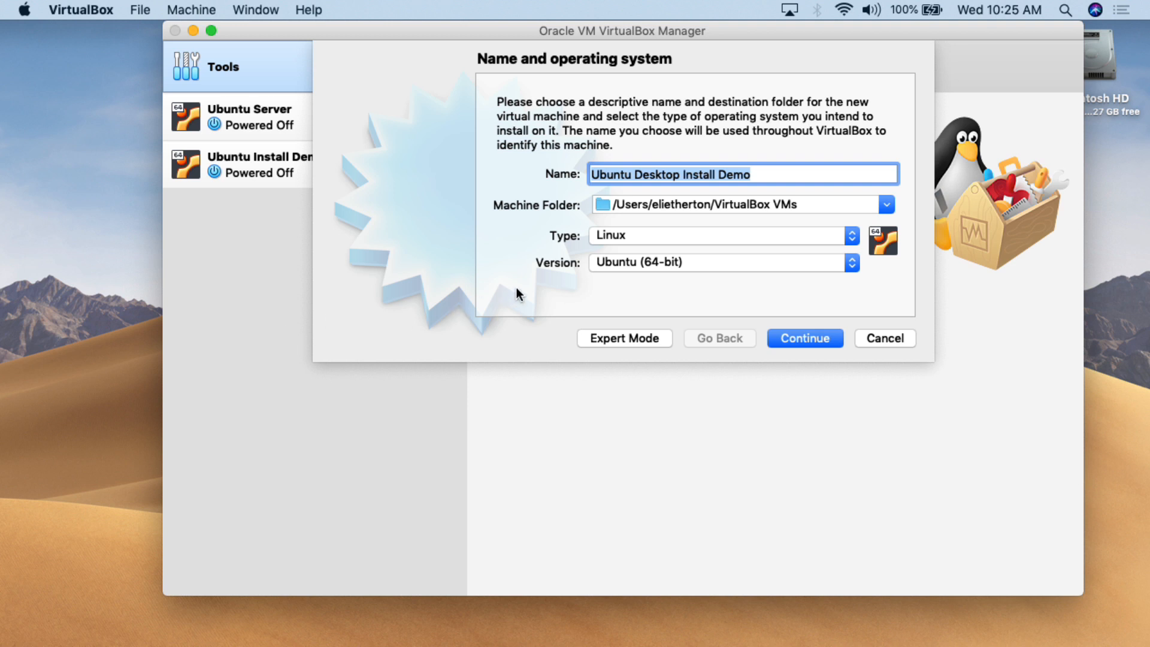
- Choose Linux as the new machine's type and Ubuntu (64-bit) as its version, and accept the name and operating system settings
{"action": "left_click", "coordinate": [655, 241]}
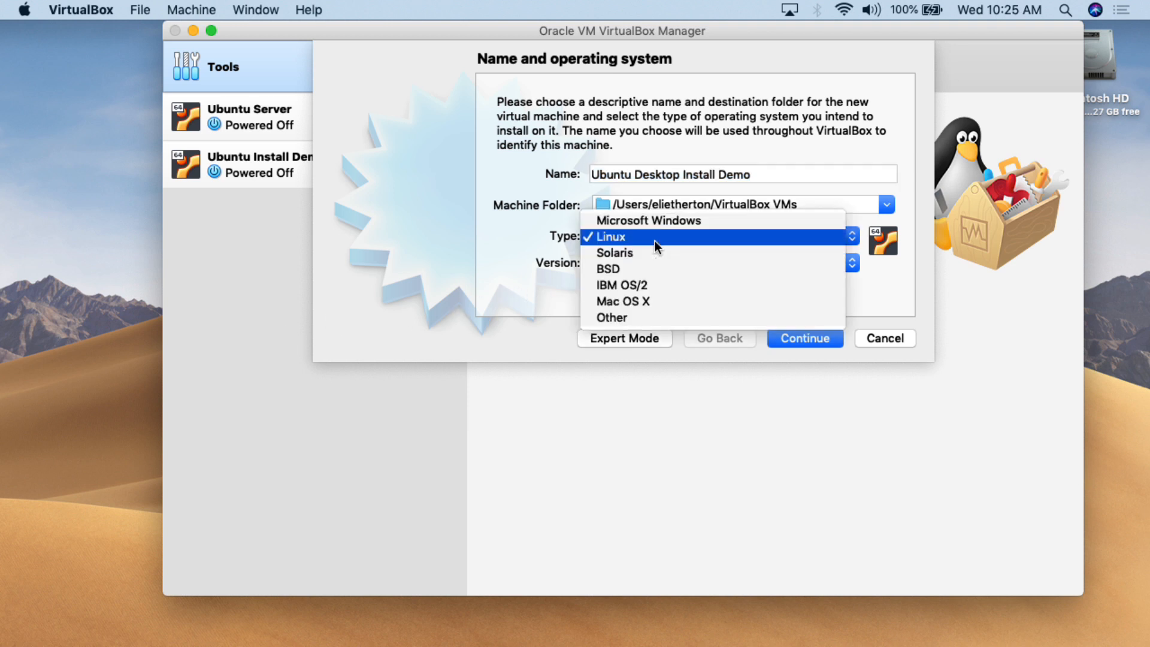
{"action": "left_click", "coordinate": [645, 236]}
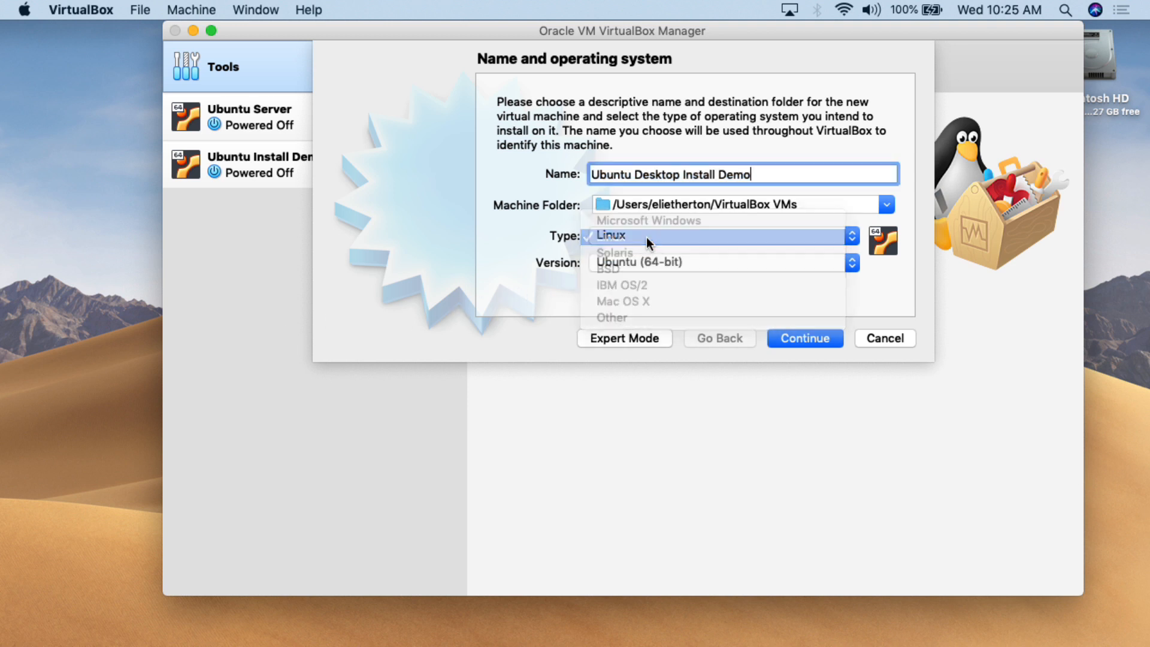
{"action": "left_click", "coordinate": [639, 261]}
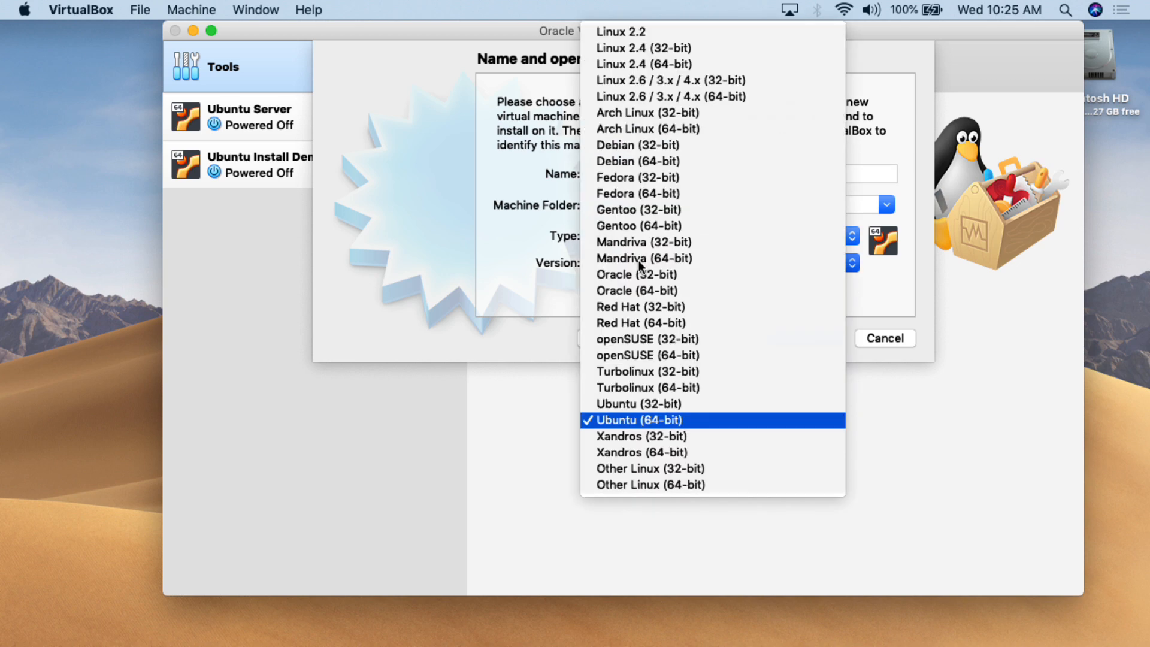
{"action": "left_click", "coordinate": [637, 419]}
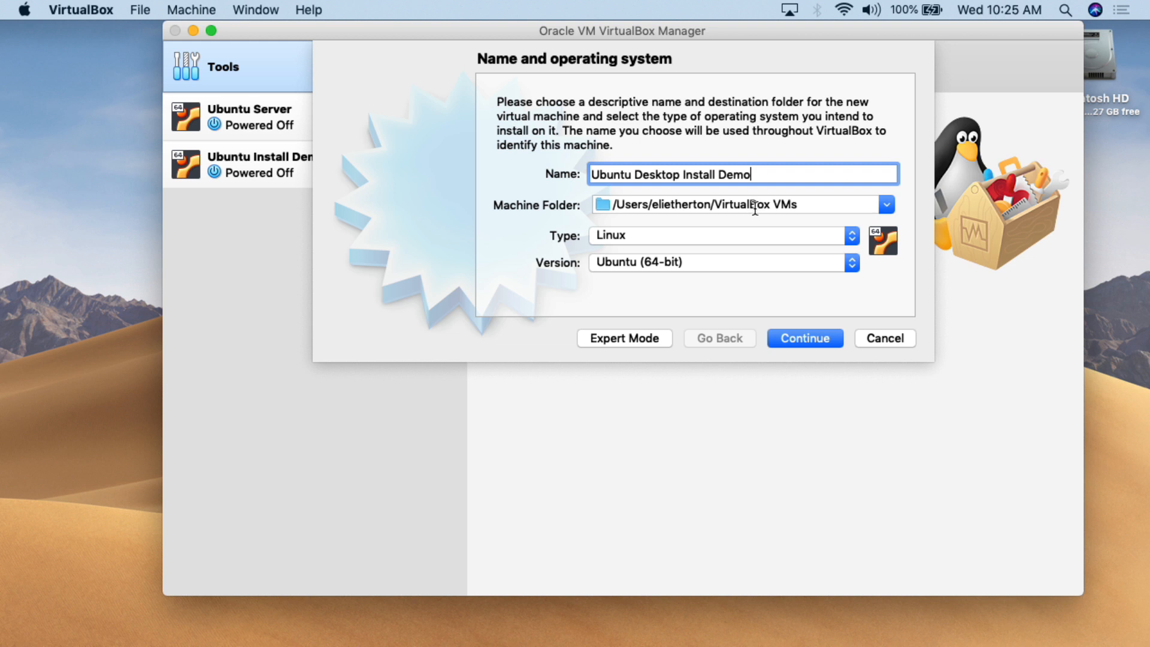
{"action": "left_click", "coordinate": [793, 332]}
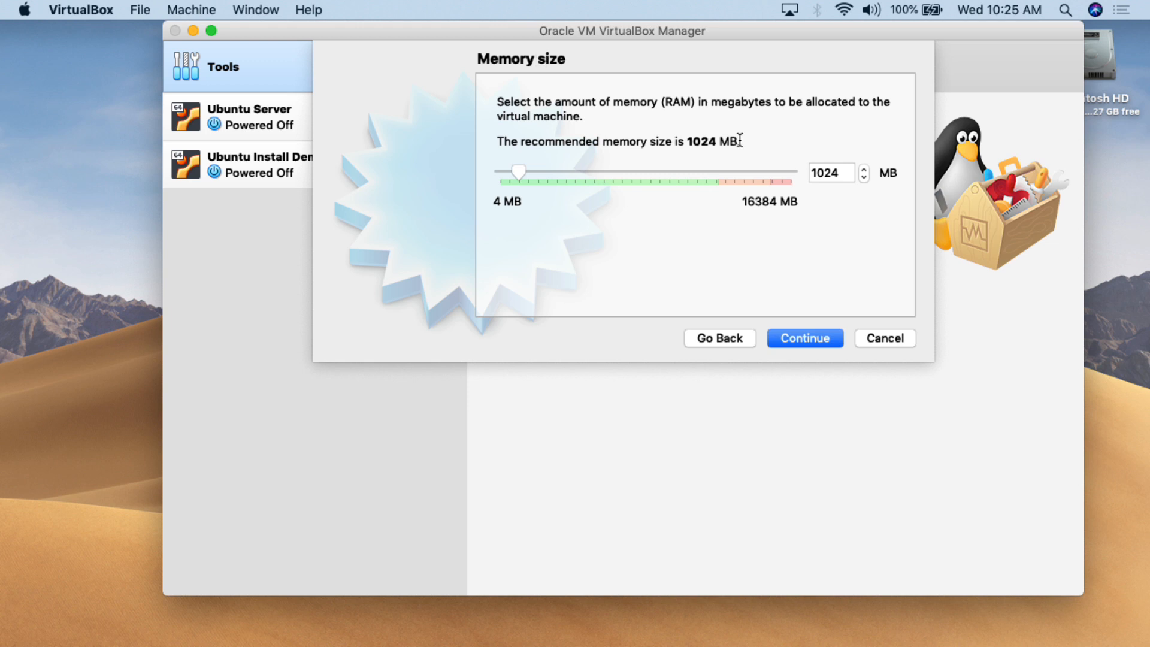
- Set the virtual machine's memory size to 3037 MB and proceed to the hard disk settings
{"action": "double_click", "coordinate": [827, 172]}
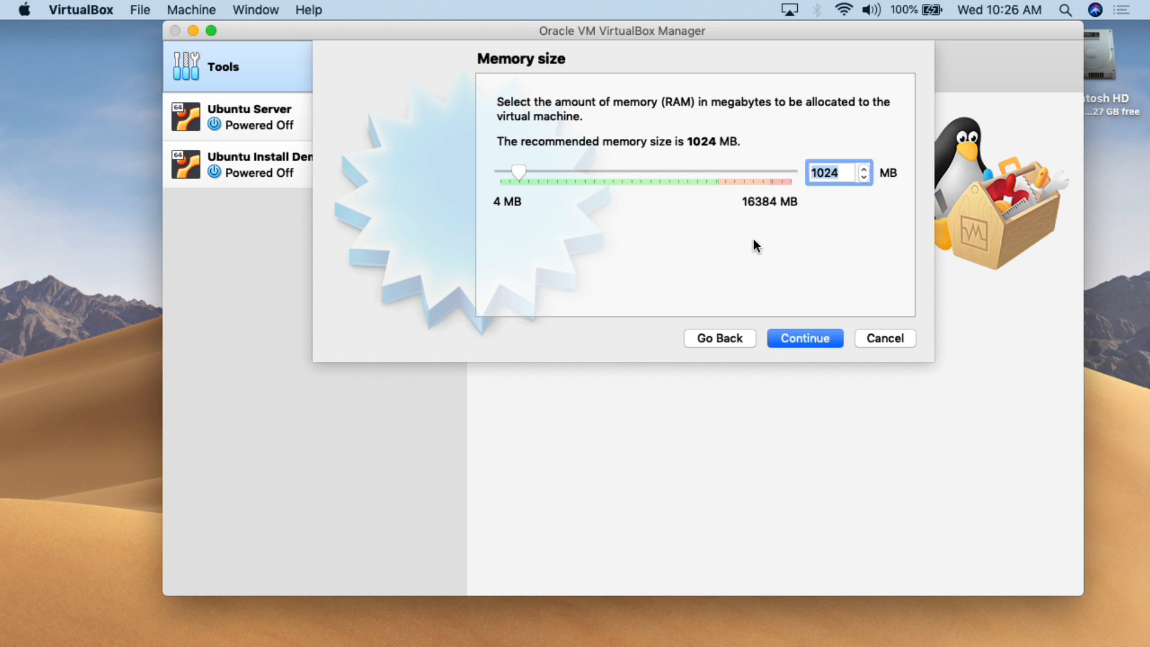
{"action": "left_click_drag", "start_coordinate": [520, 173], "coordinate": [553, 173]}
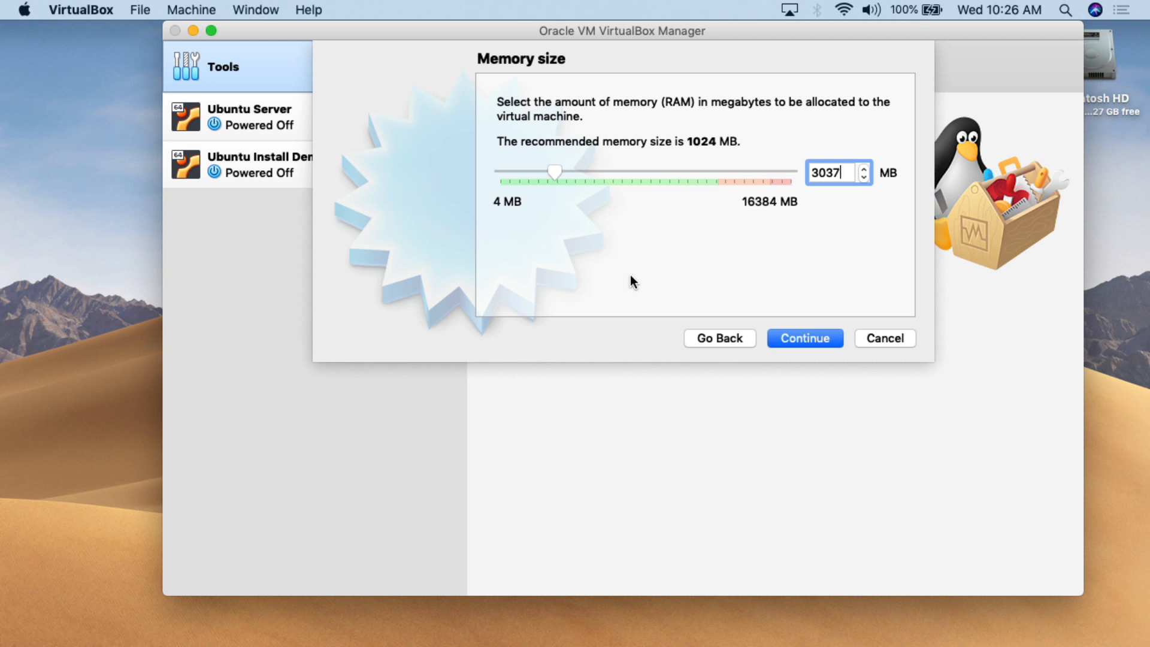
{"action": "left_click", "coordinate": [793, 332]}
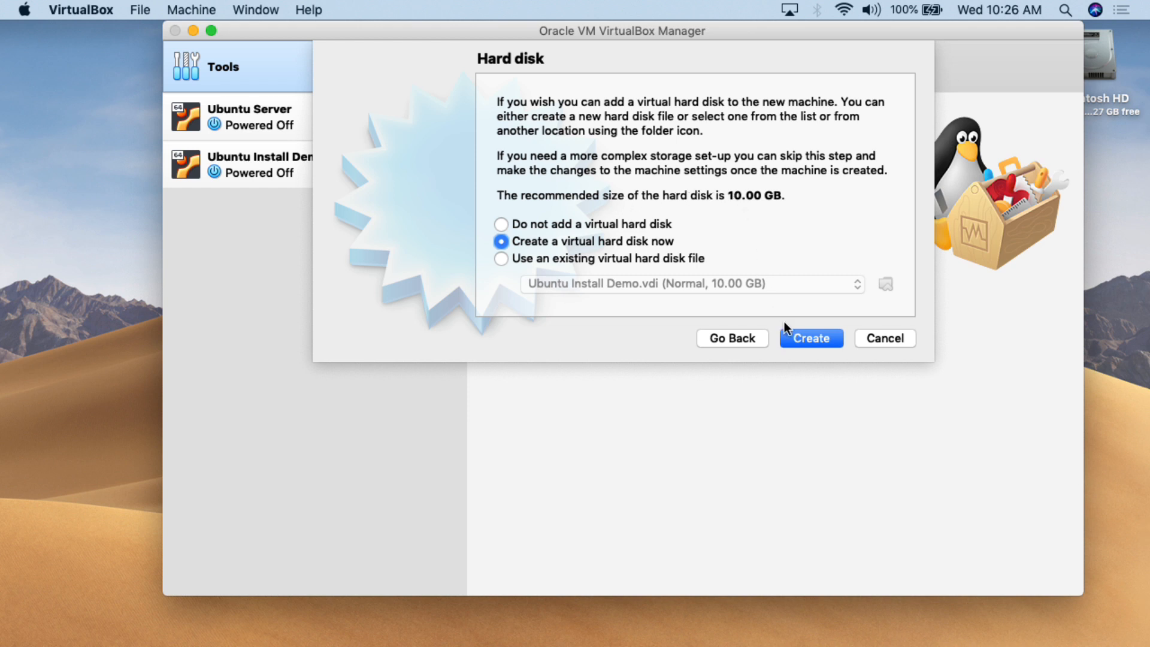
- Create a dynamically allocated VDI virtual hard disk of 30 GB for the new machine
{"action": "left_click", "coordinate": [795, 333]}
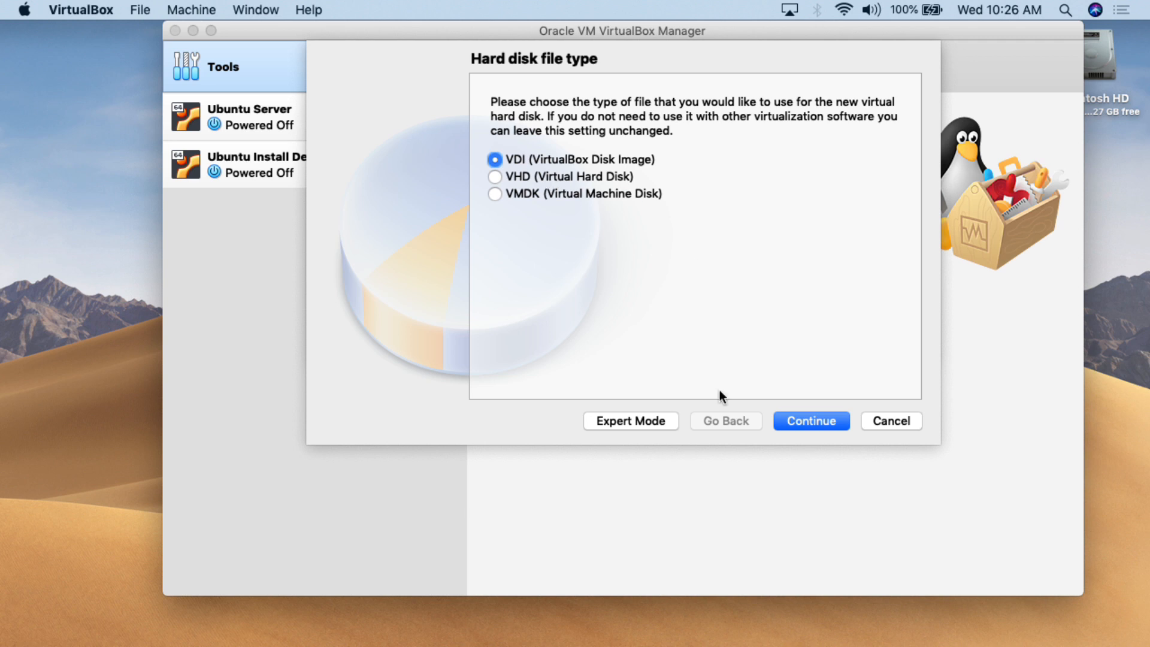
{"action": "left_click", "coordinate": [800, 419]}
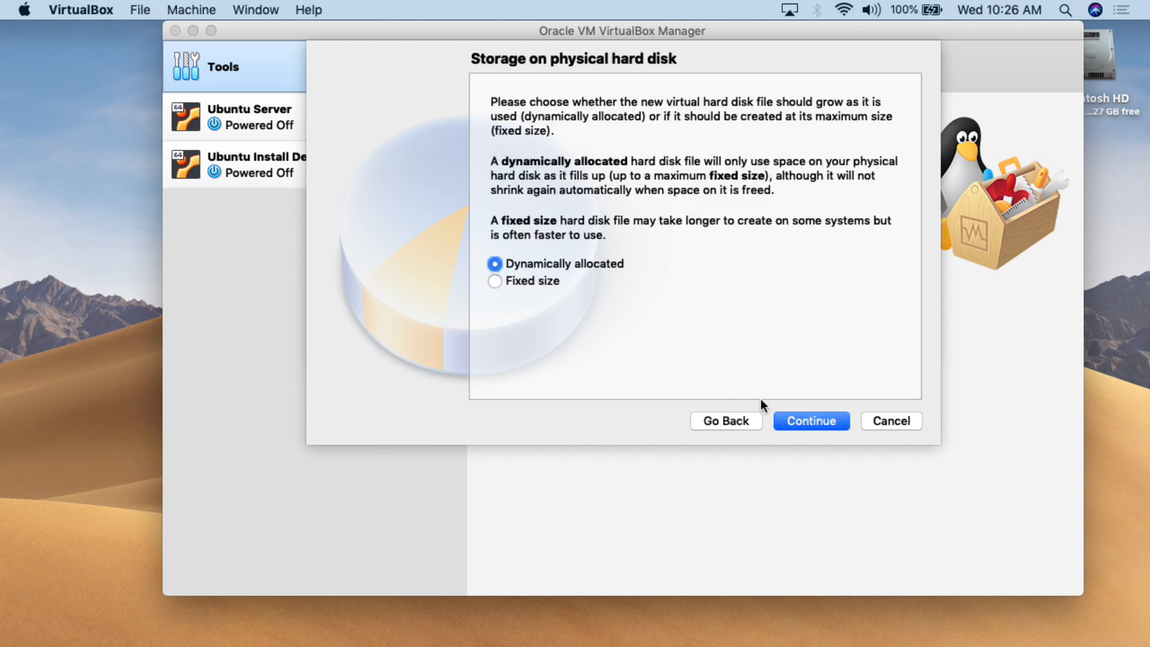
{"action": "left_click", "coordinate": [796, 419]}
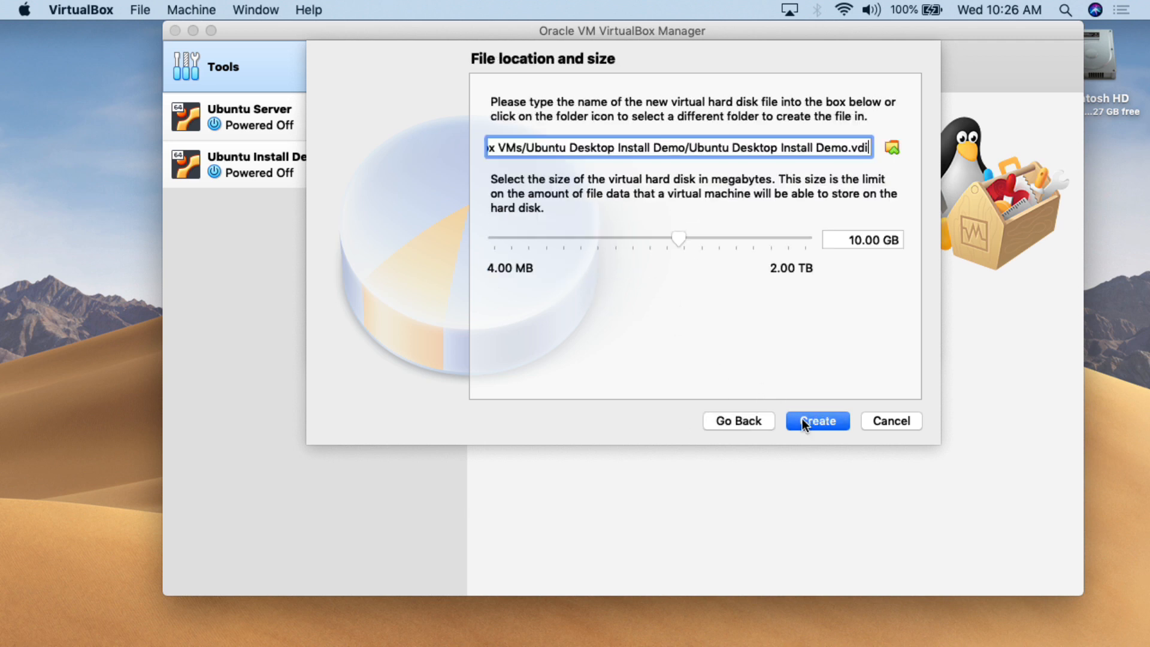
{"action": "left_click", "coordinate": [853, 239]}
{"action": "key", "text": "BackSpace"}
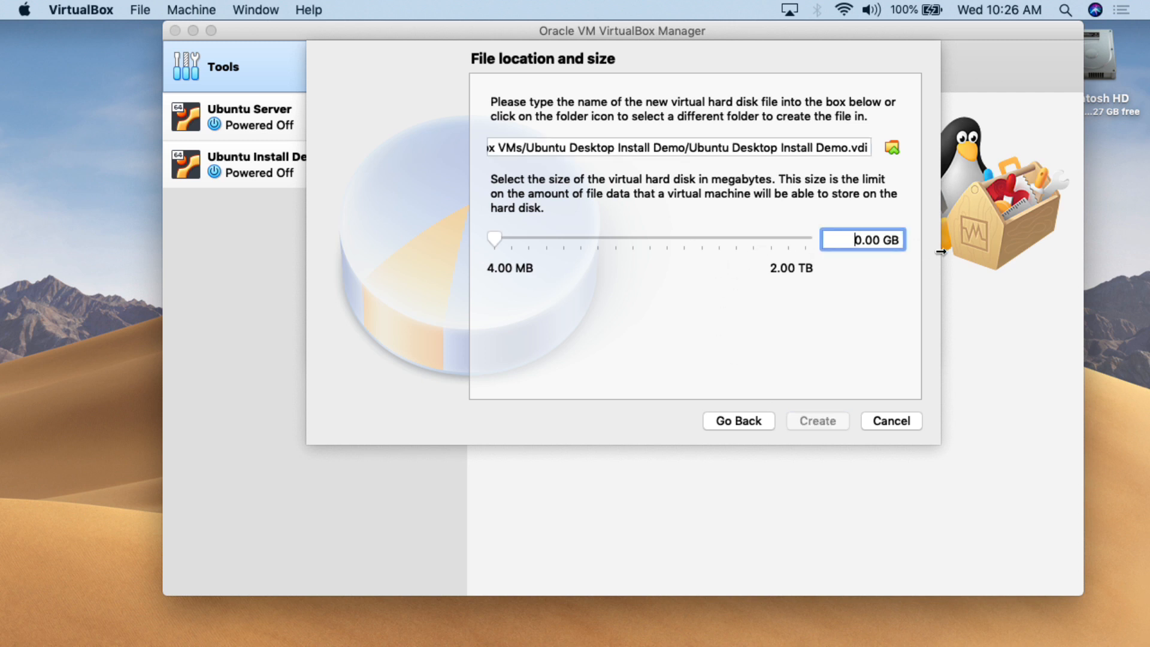
{"action": "type", "text": "3"}
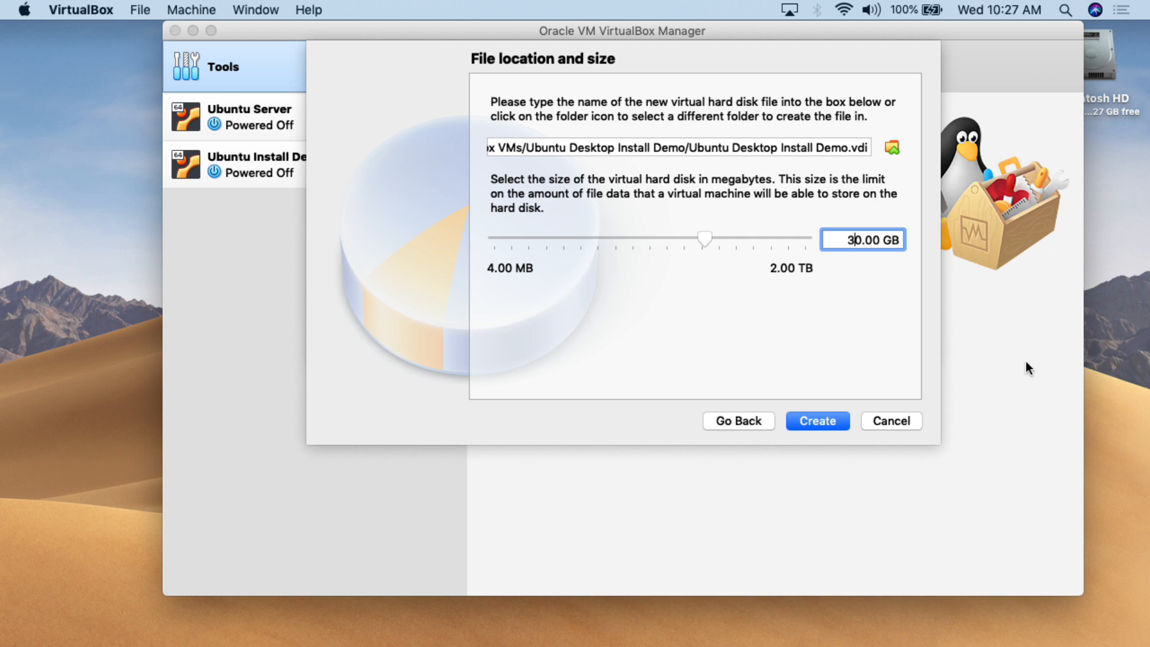
{"action": "left_click", "coordinate": [822, 421]}
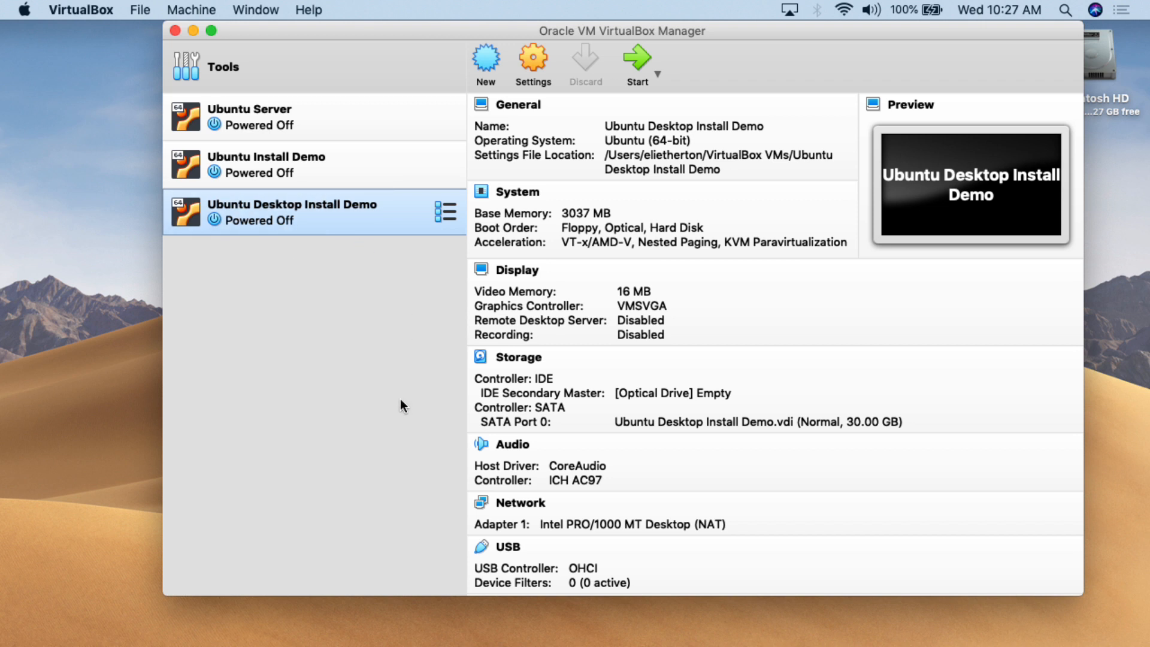
- Open the new machine's network settings and review the attachment options for Adapter 1, keeping NAT
{"action": "left_click", "coordinate": [540, 70]}
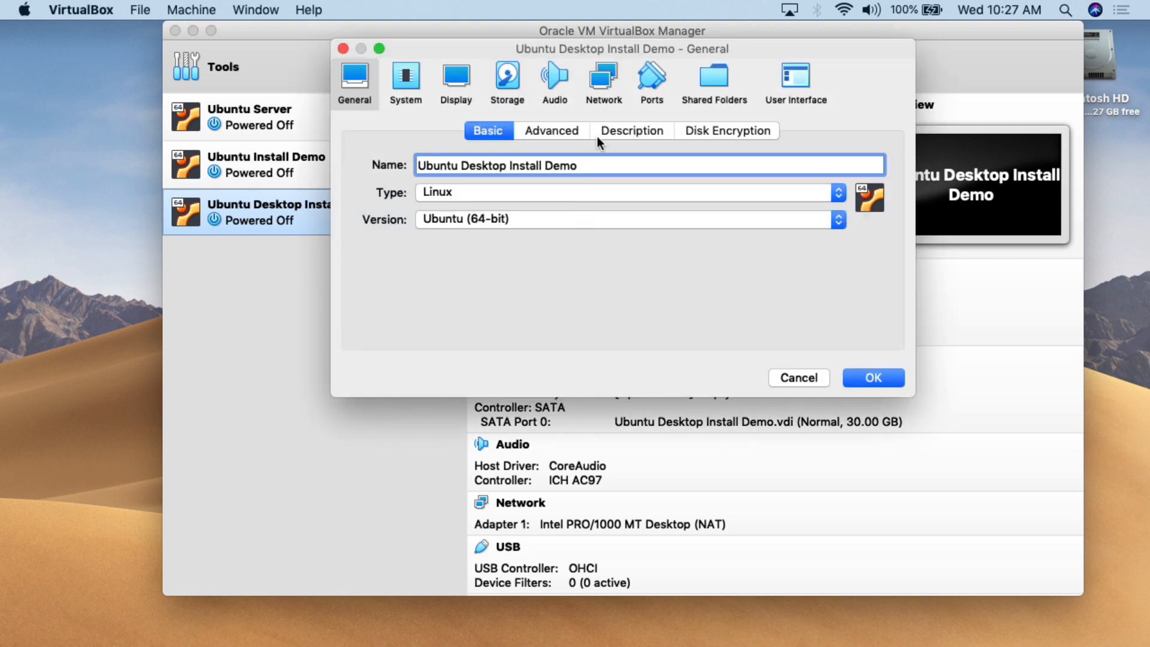
{"action": "left_click", "coordinate": [612, 92]}
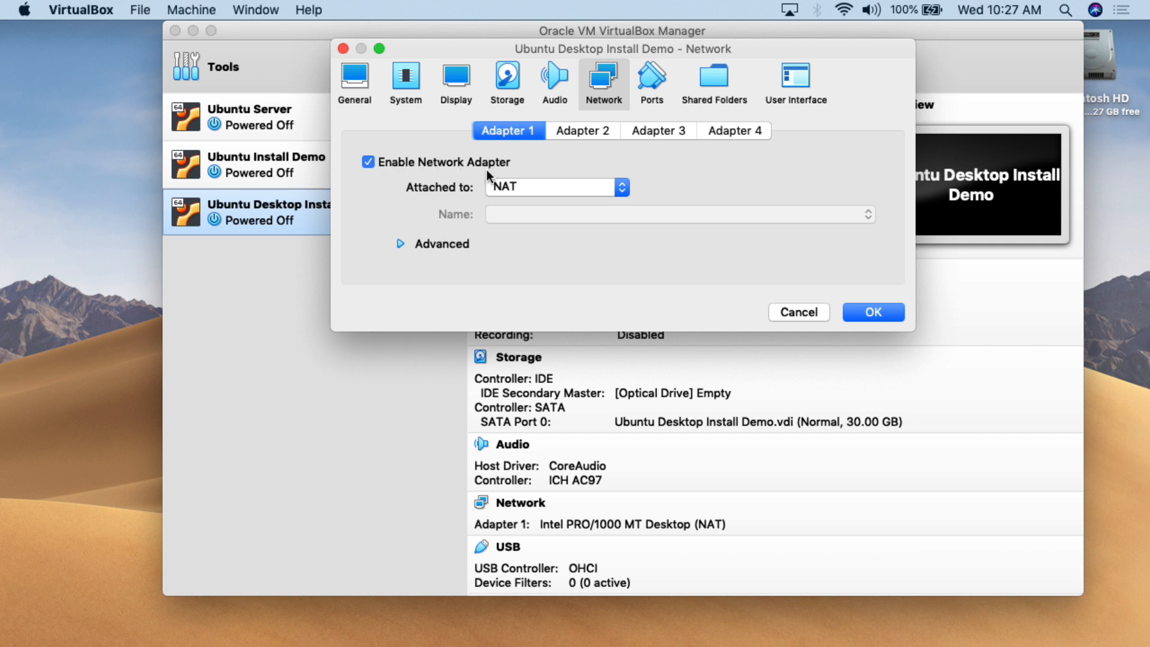
{"action": "left_click", "coordinate": [512, 188]}
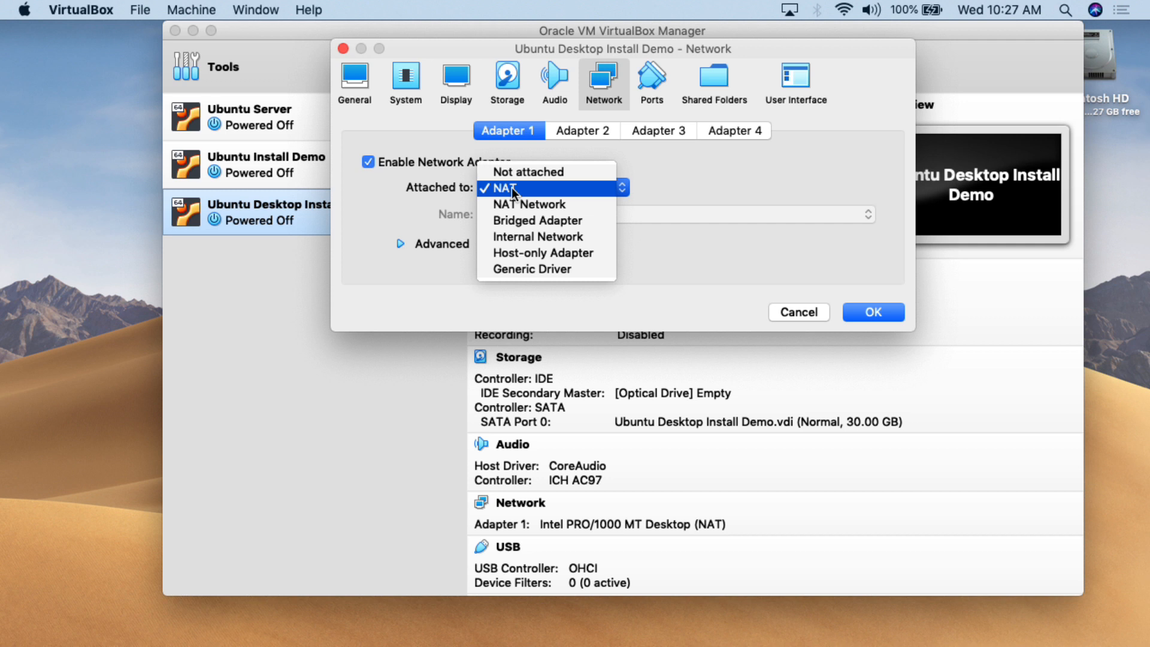
{"action": "left_click", "coordinate": [512, 188]}
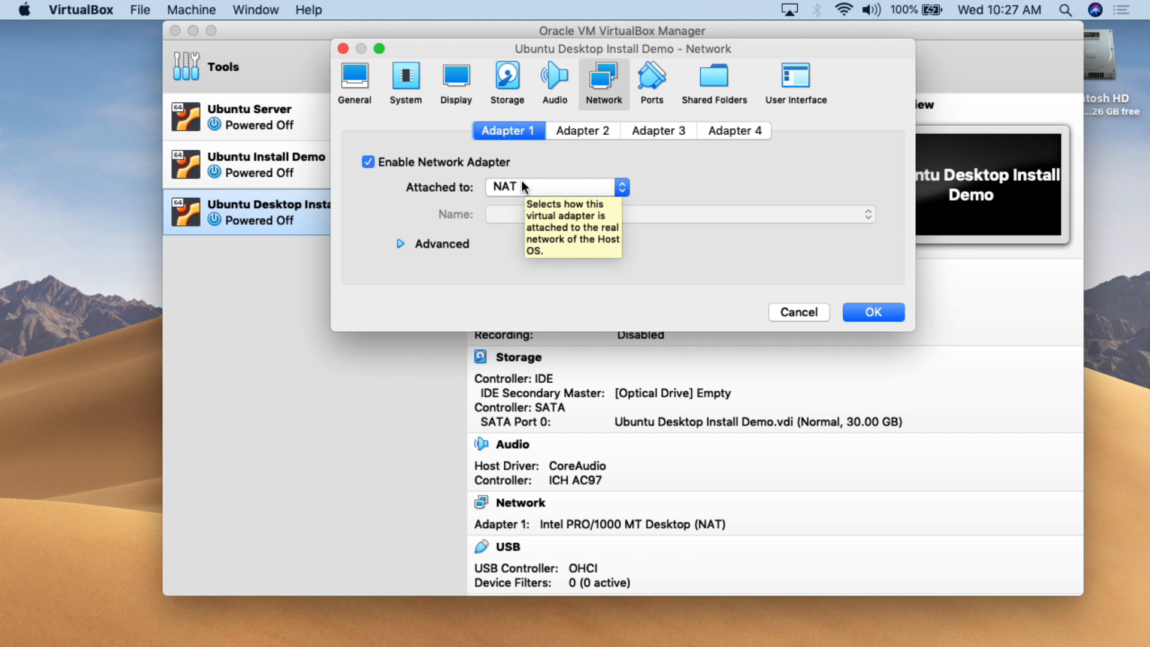
{"action": "left_click", "coordinate": [505, 185]}
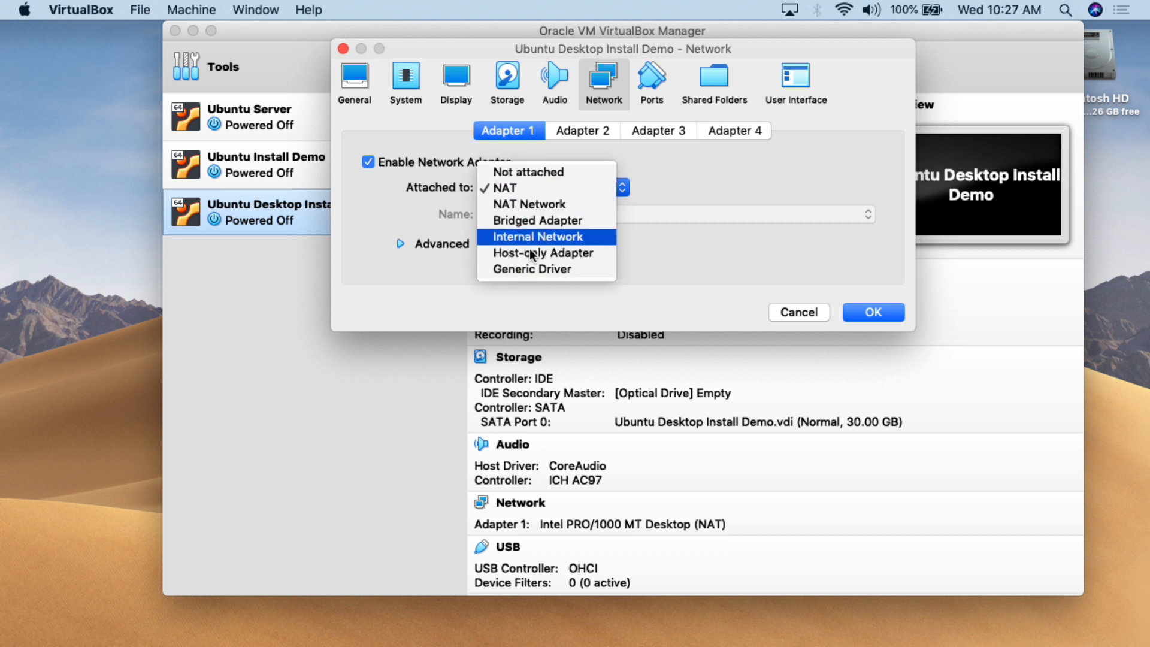
{"action": "left_click", "coordinate": [530, 188]}
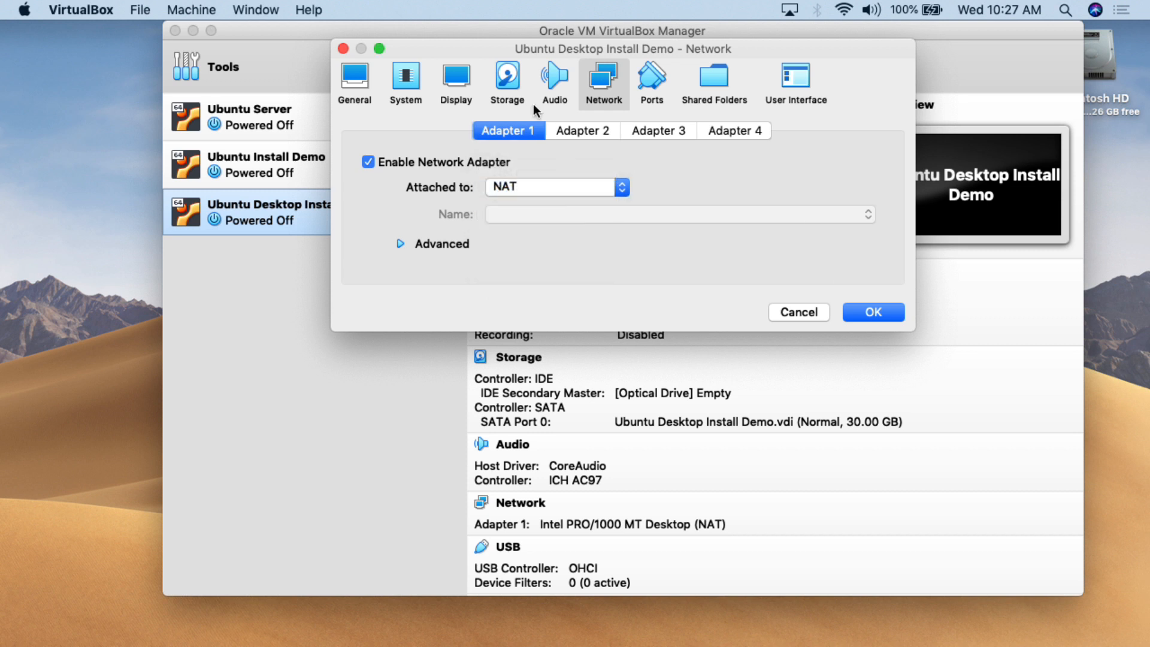
- Load ubuntu-18.04.3-desktop-amd64.iso from Downloads into the empty IDE optical drive and save the machine's settings
{"action": "left_click", "coordinate": [513, 84]}
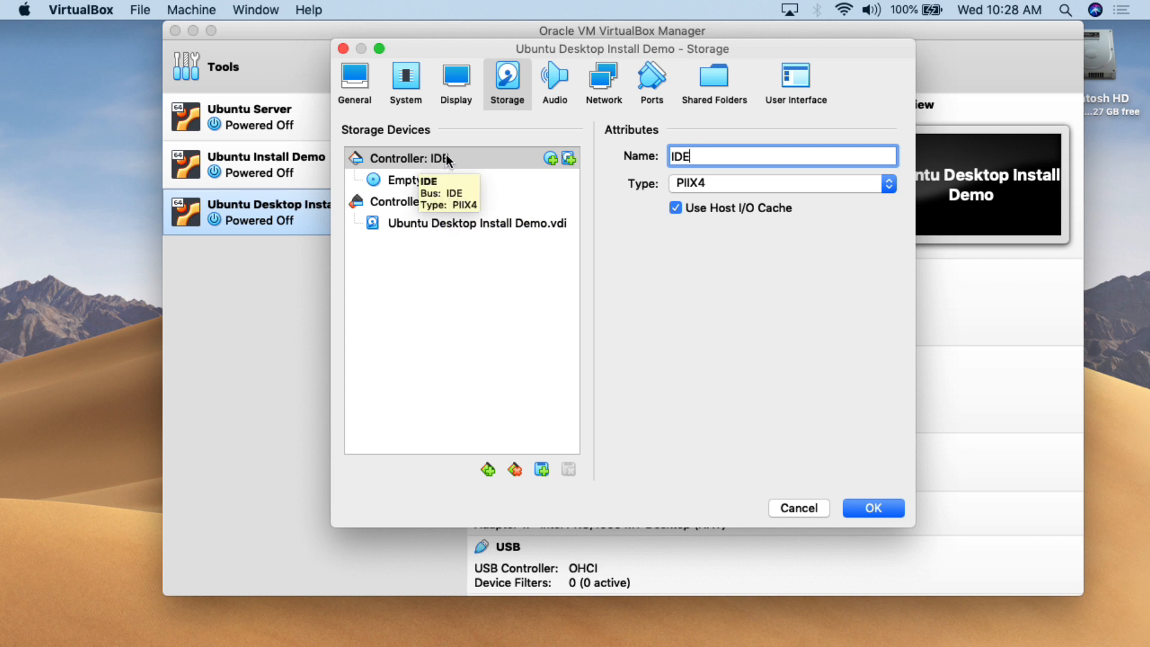
{"action": "left_click", "coordinate": [403, 178]}
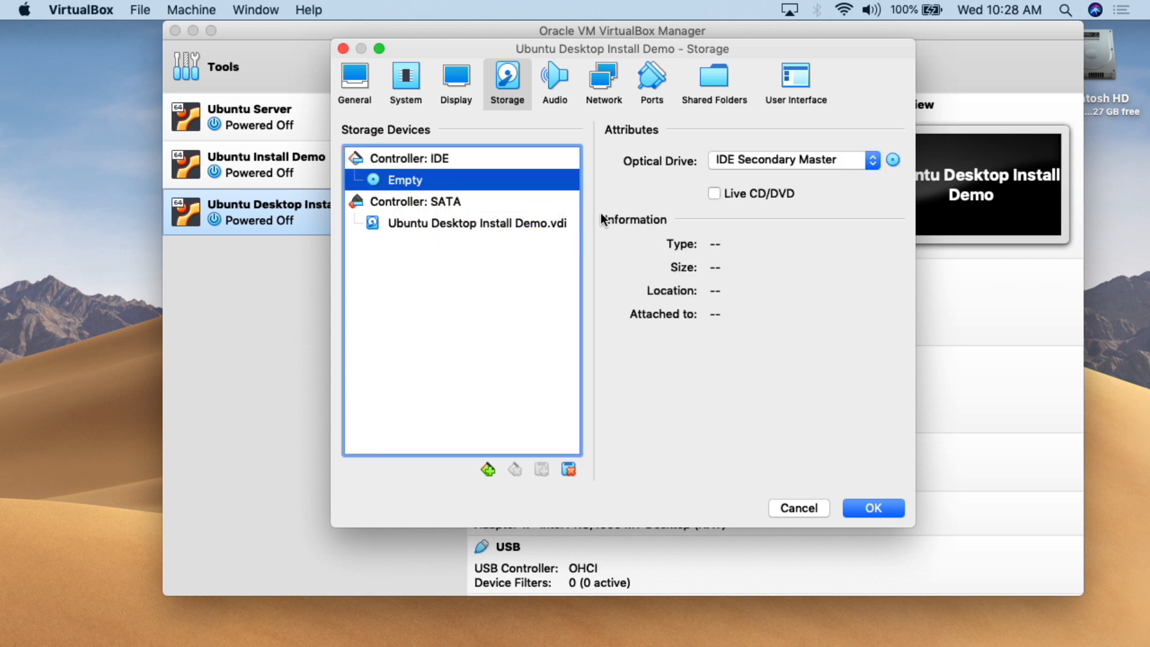
{"action": "left_click", "coordinate": [893, 161]}
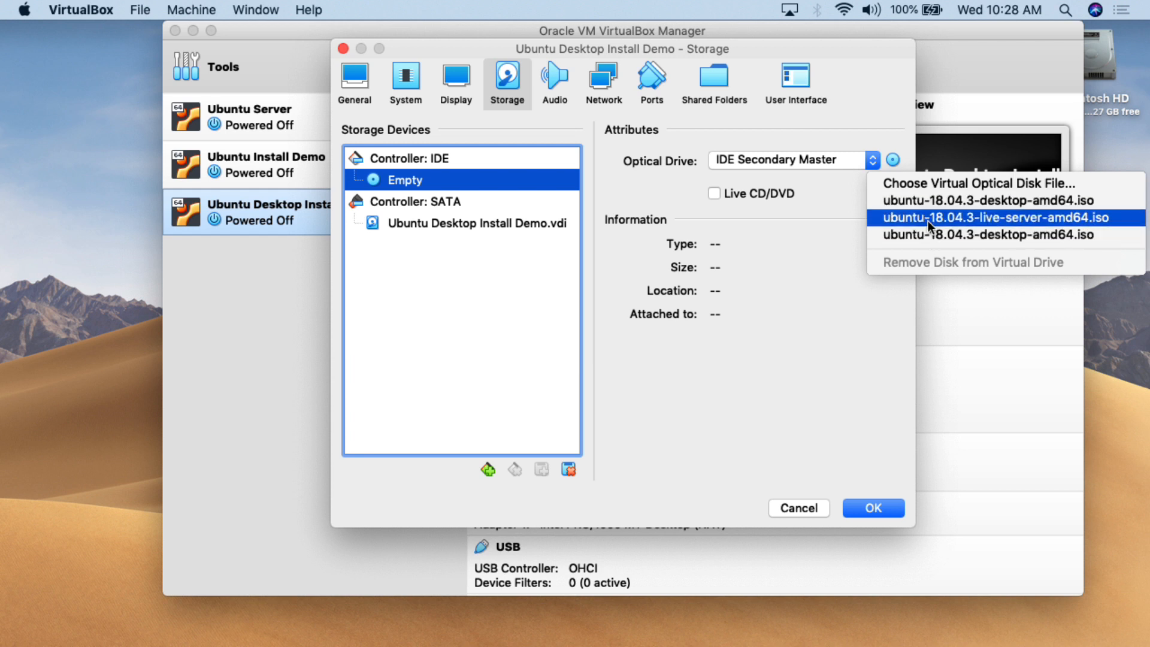
{"action": "left_click", "coordinate": [915, 185]}
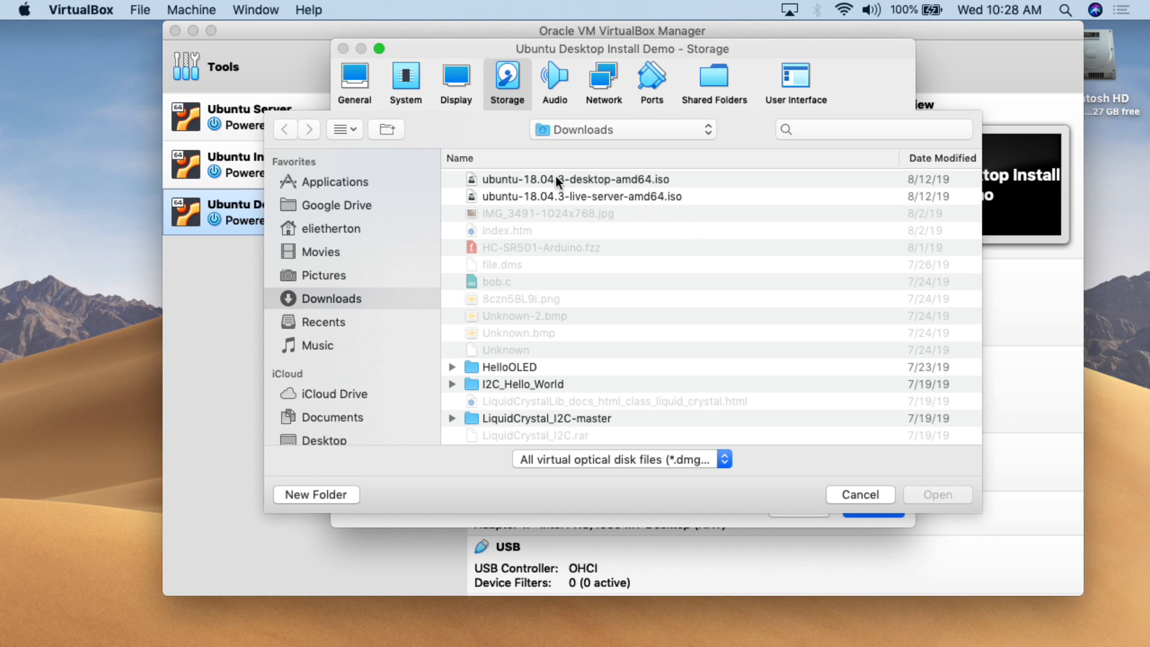
{"action": "double_click", "coordinate": [587, 181]}
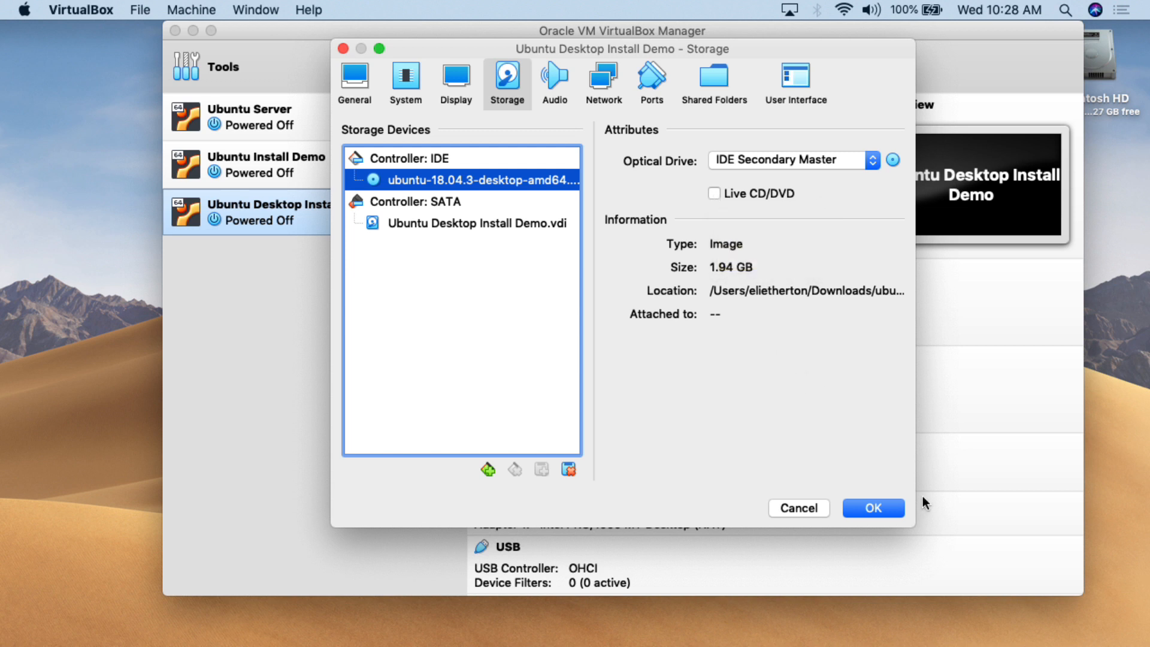
{"action": "left_click", "coordinate": [873, 508]}
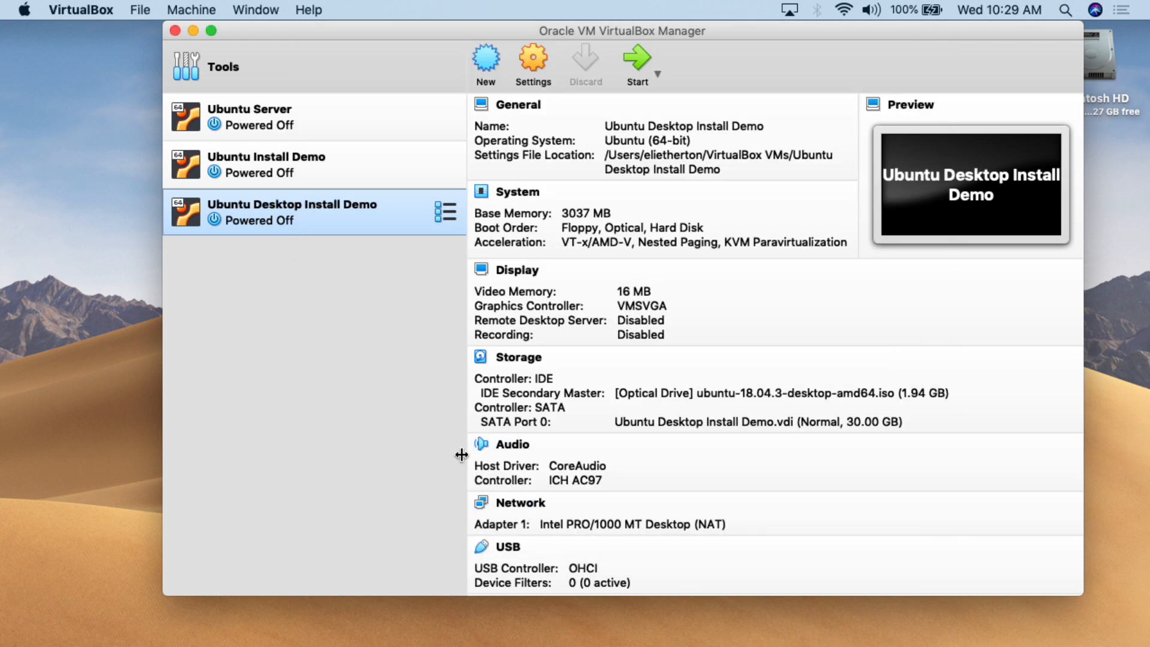
- Start the Ubuntu Desktop Install Demo machine and begin installing Ubuntu in English with the English (US) keyboard layout
{"action": "scroll", "coordinate": [563, 362], "scroll_direction": "down", "scroll_amount": 3}
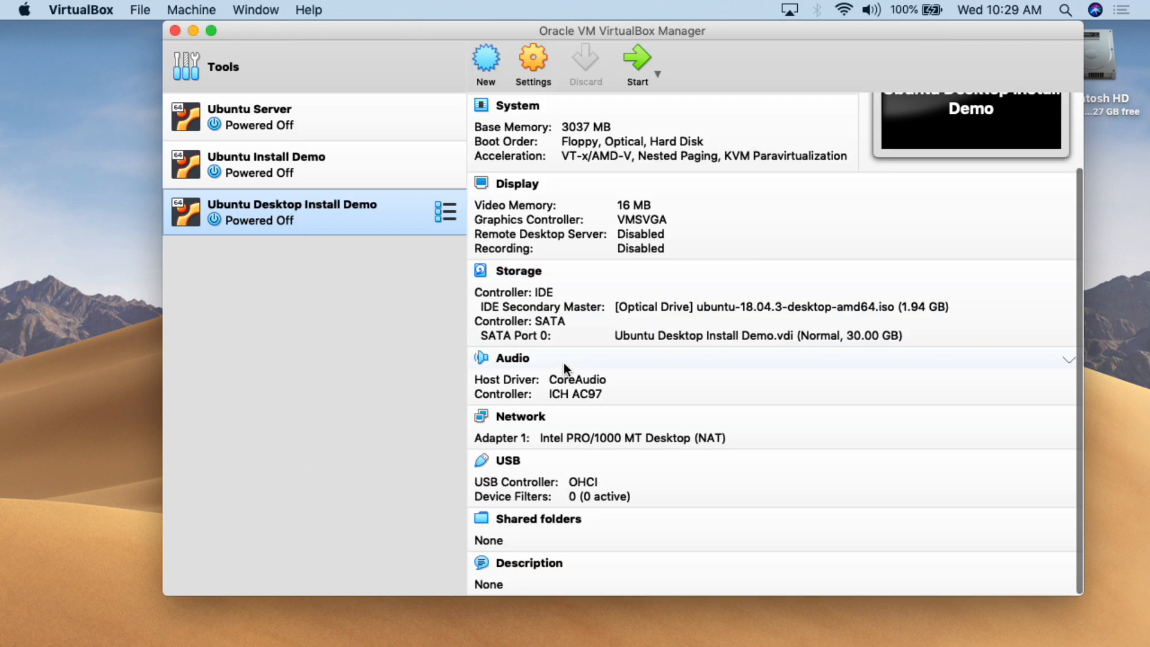
{"action": "scroll", "coordinate": [563, 361], "scroll_direction": "up", "scroll_amount": 3}
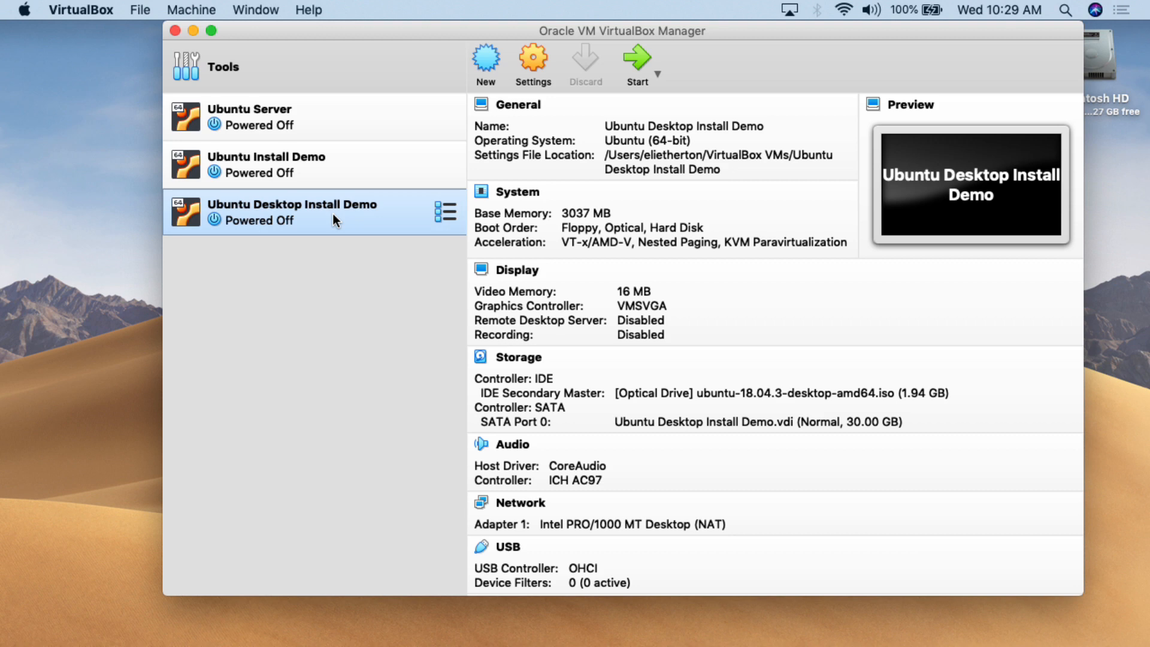
{"action": "double_click", "coordinate": [301, 214]}
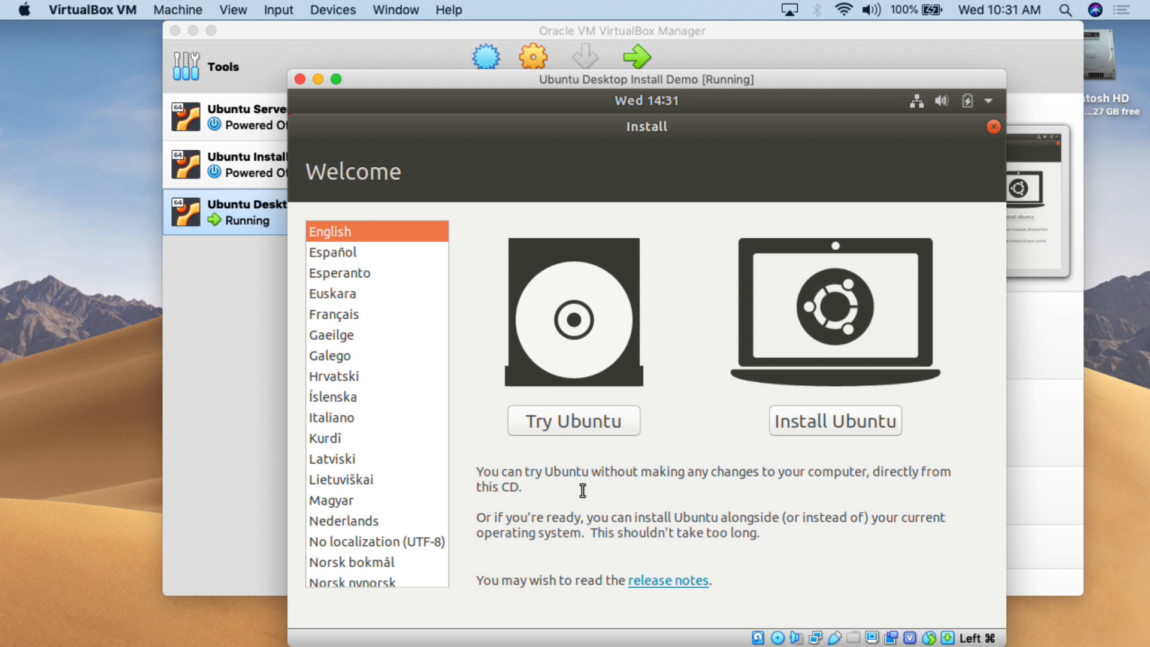
{"action": "left_click", "coordinate": [845, 430]}
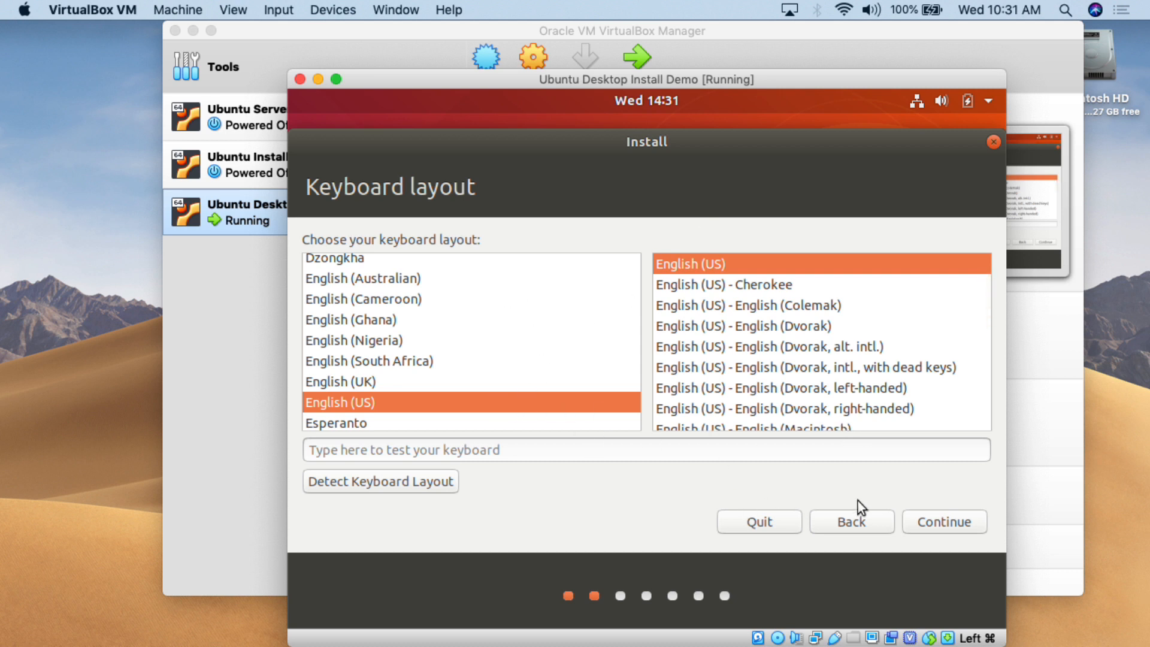
{"action": "left_click", "coordinate": [923, 517]}
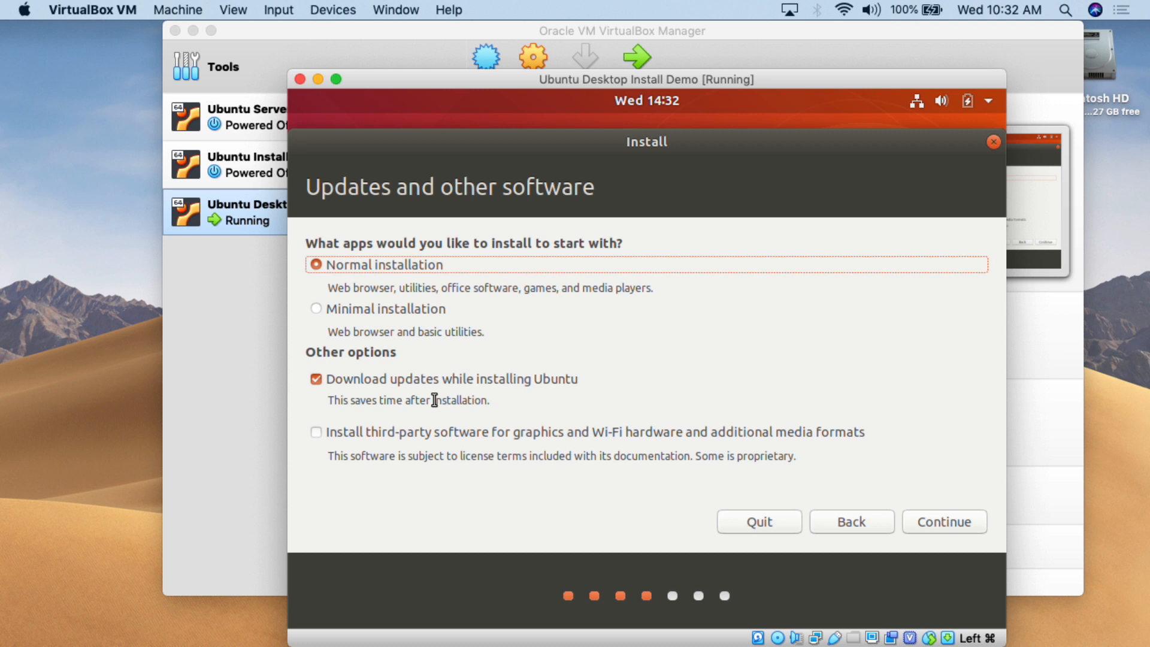
- Keep the normal installation with updates downloaded during install, enable third-party graphics, Wi-Fi and media software, and continue
{"action": "left_click", "coordinate": [317, 380]}
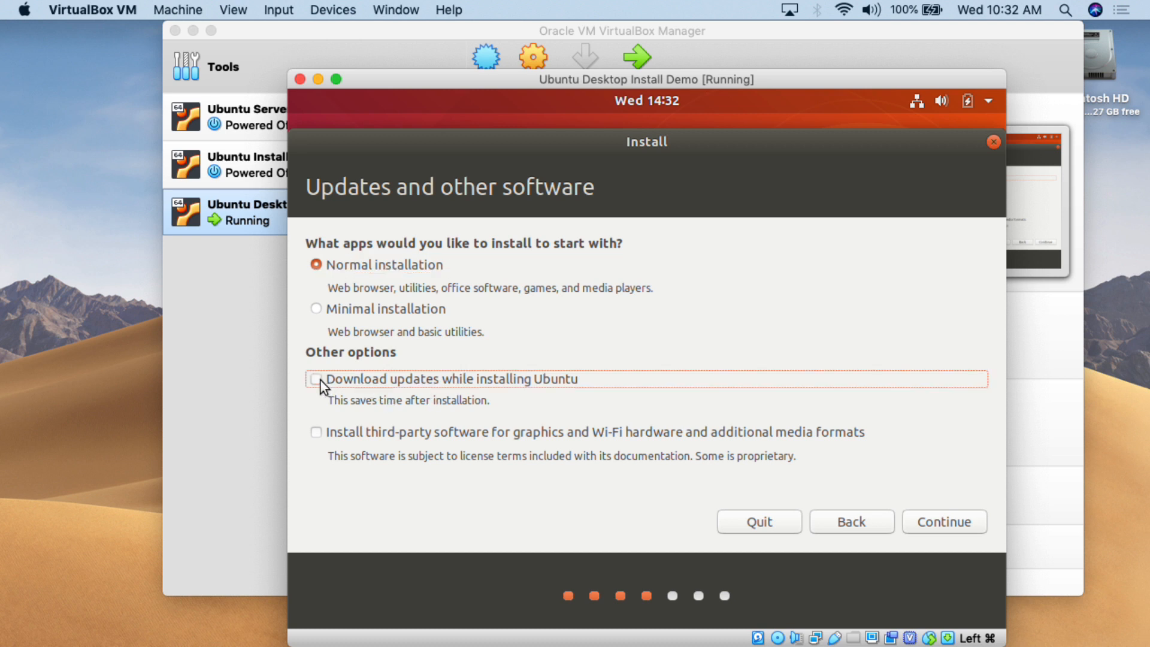
{"action": "left_click", "coordinate": [317, 380]}
{"action": "left_click_drag", "start_coordinate": [695, 455], "coordinate": [799, 465]}
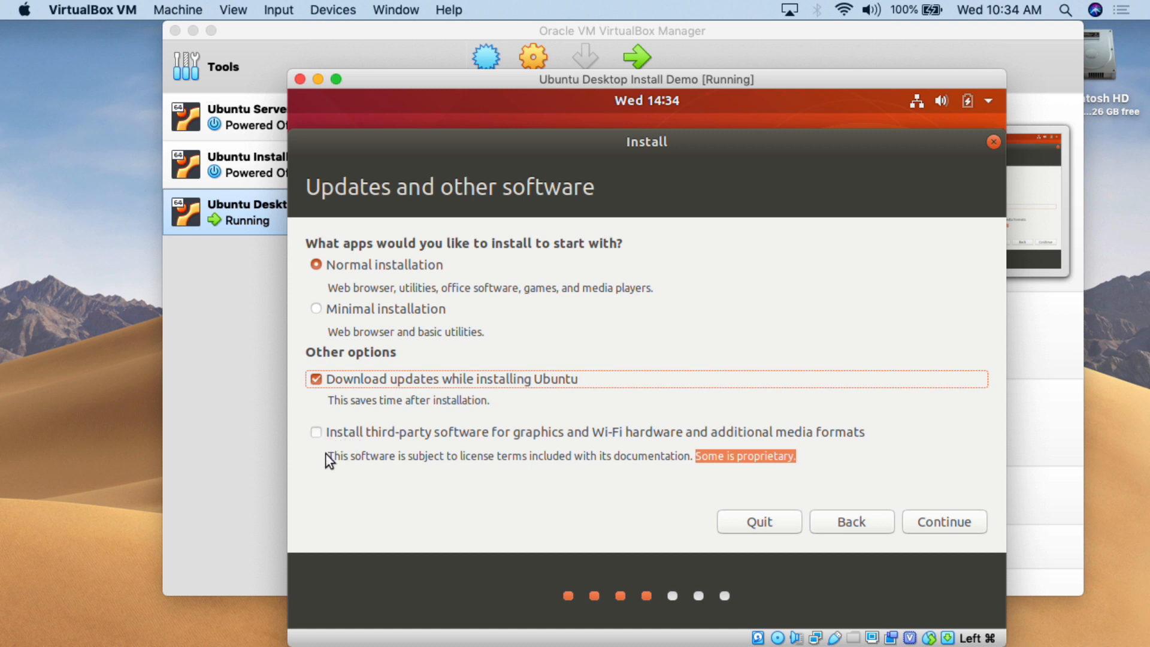
{"action": "left_click", "coordinate": [393, 456]}
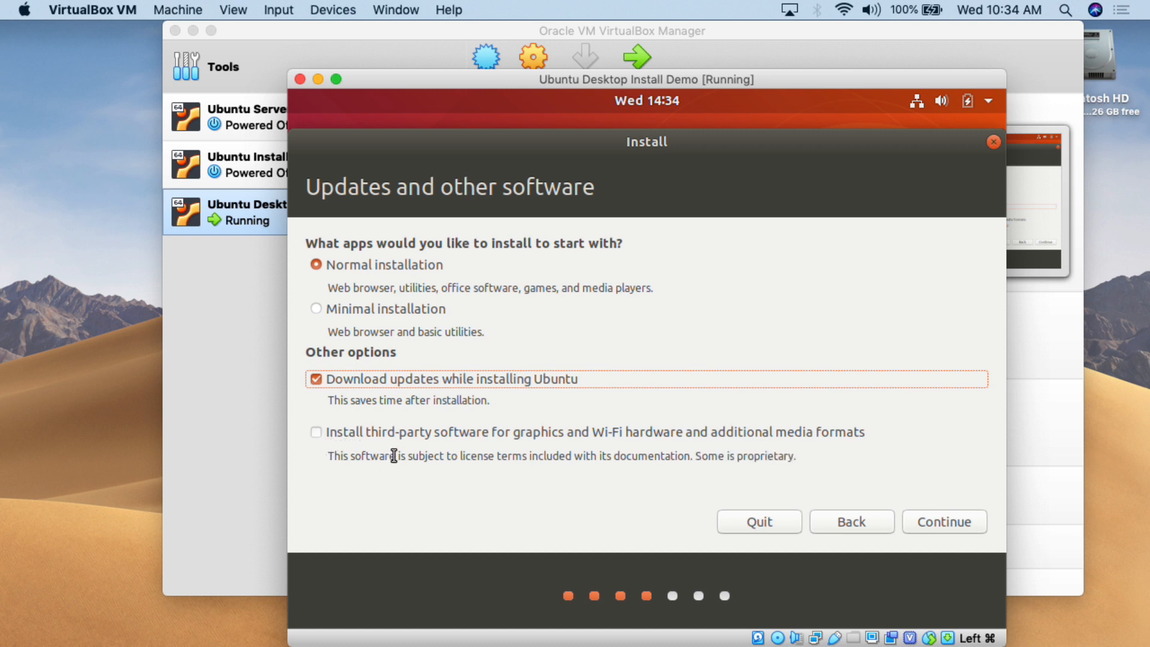
{"action": "left_click", "coordinate": [314, 433]}
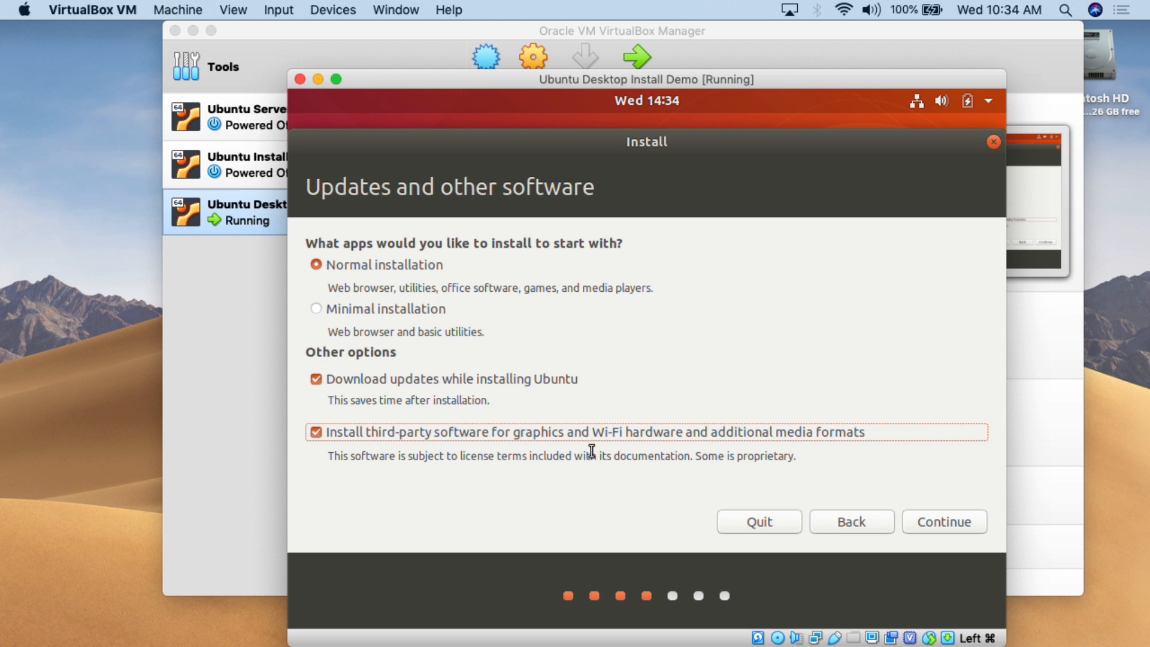
{"action": "left_click", "coordinate": [930, 520]}
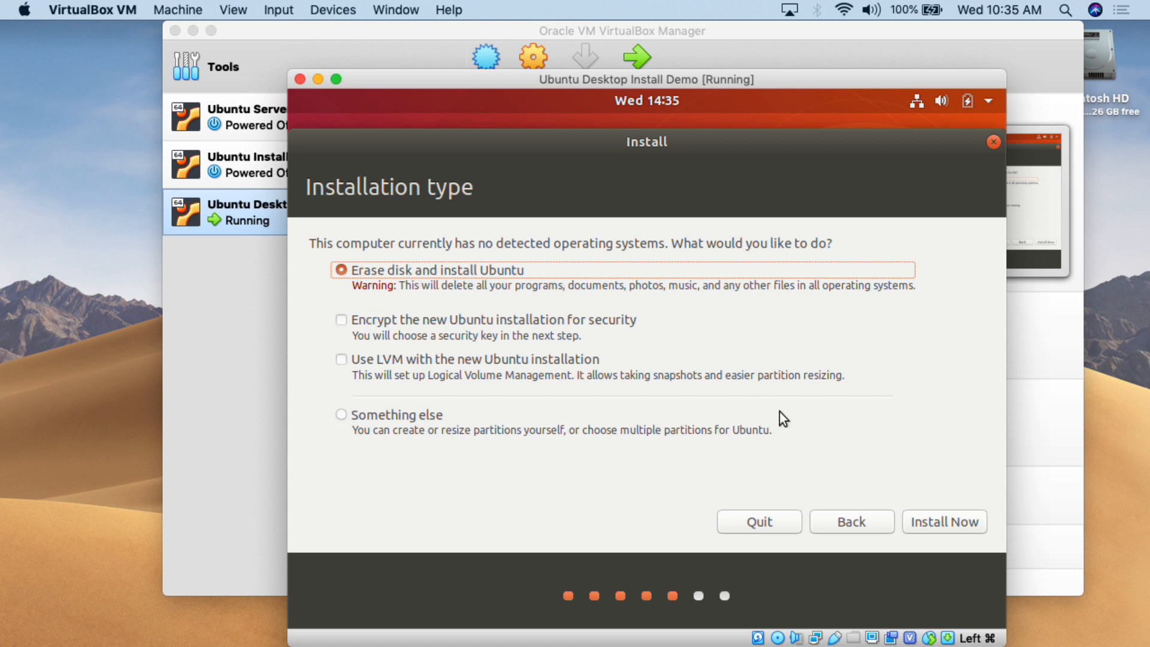
- Install Ubuntu by erasing the disk, confirm writing the partition changes, and accept New York as the location
{"action": "left_click", "coordinate": [915, 516]}
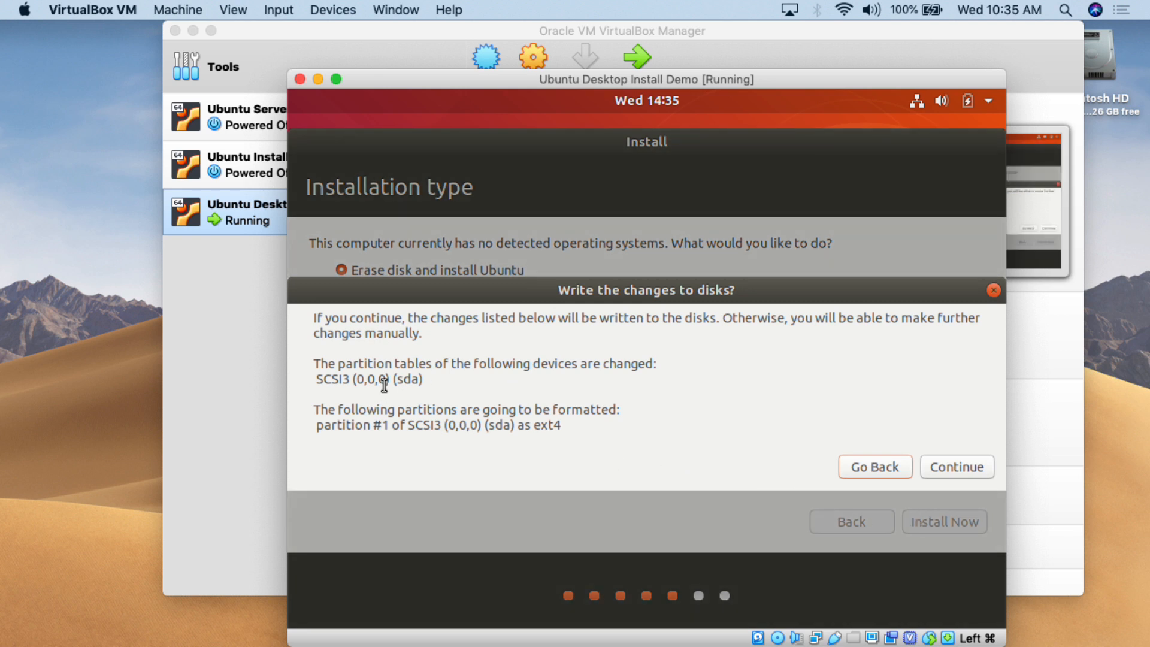
{"action": "triple_click", "coordinate": [416, 421]}
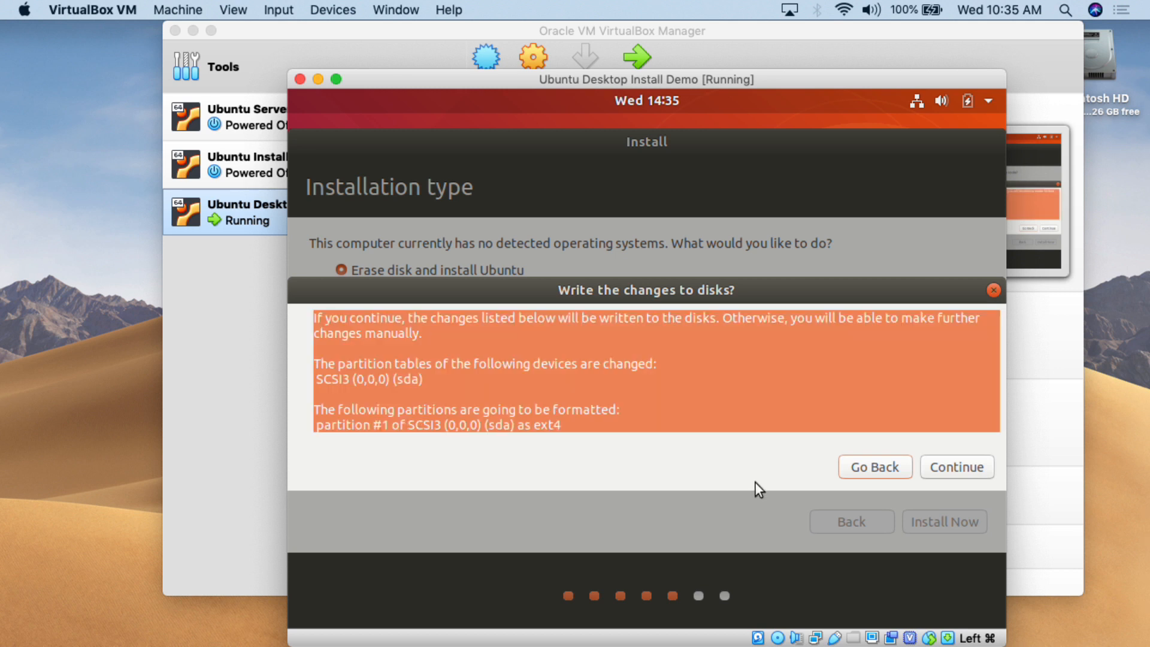
{"action": "left_click", "coordinate": [953, 466]}
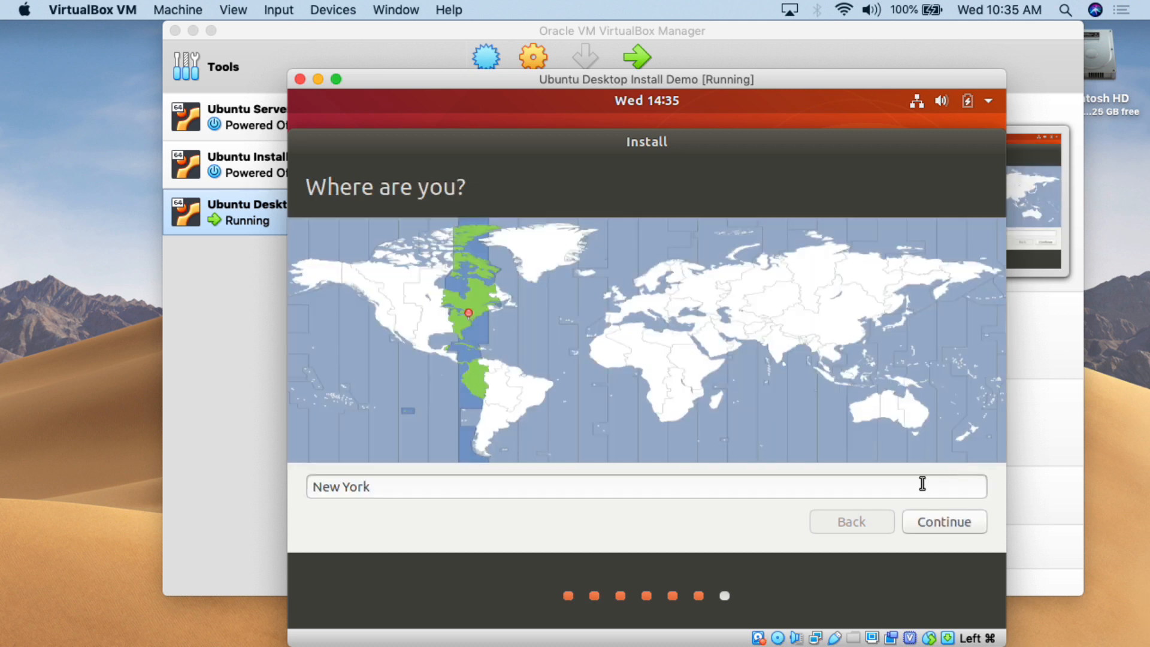
{"action": "left_click", "coordinate": [922, 523]}
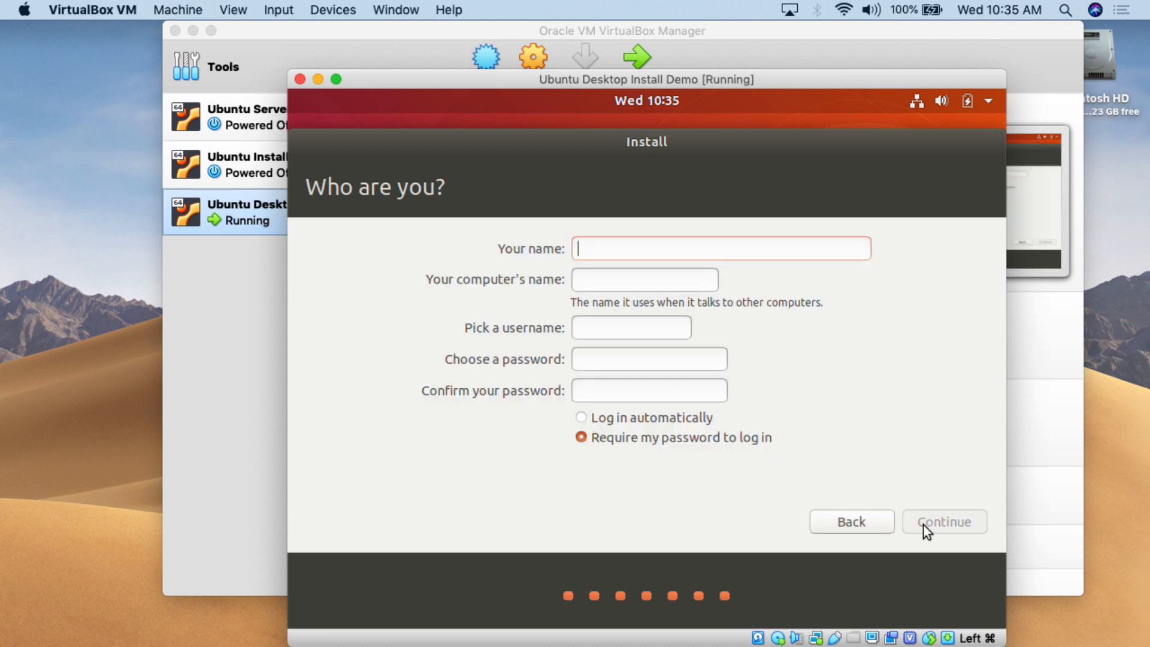
- Fill in the account owner's name, keep the suggested computer name and username, and enter and confirm the account password
{"action": "type", "text": "bob"}
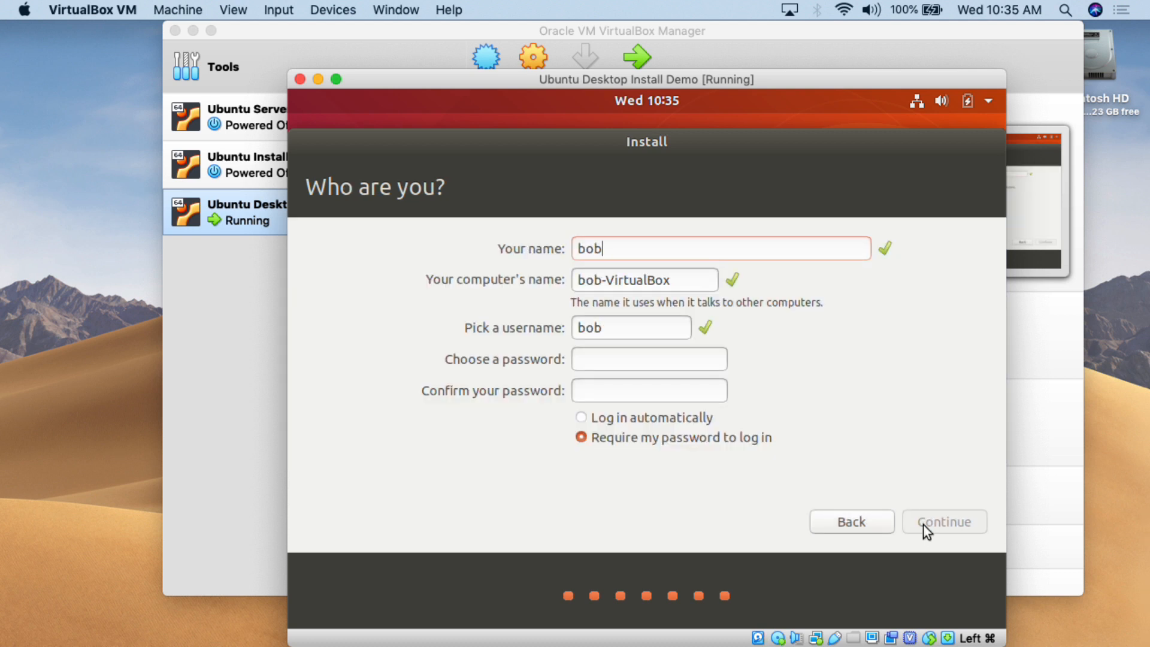
{"action": "triple_click", "coordinate": [670, 282]}
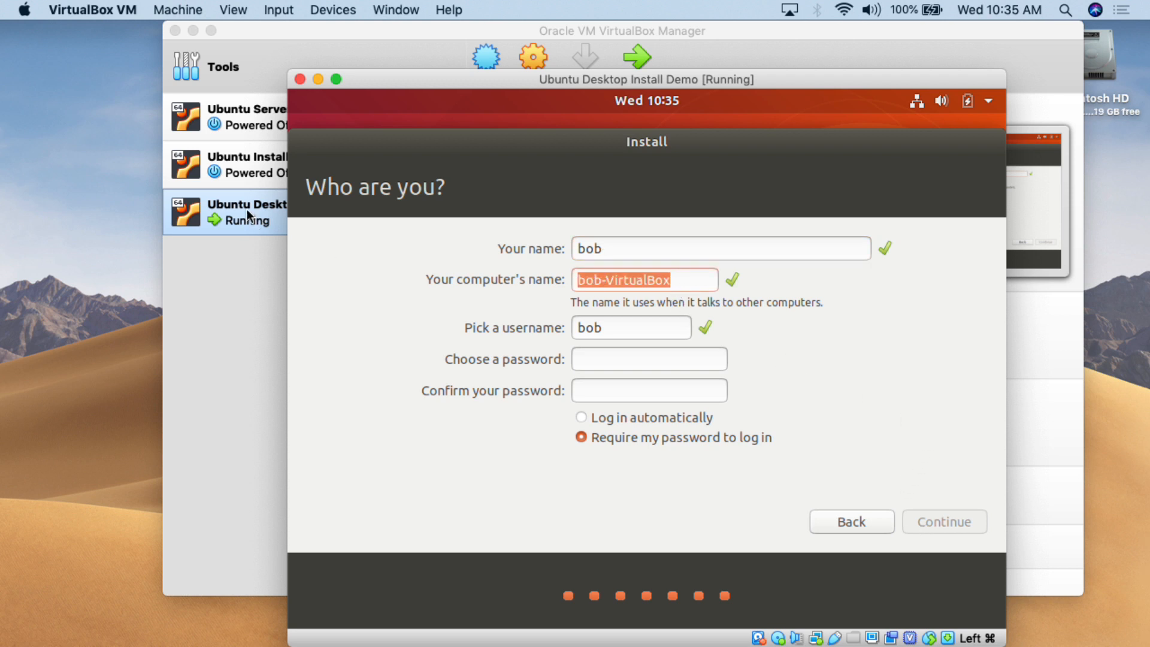
{"action": "left_click_drag", "start_coordinate": [400, 78], "coordinate": [515, 78]}
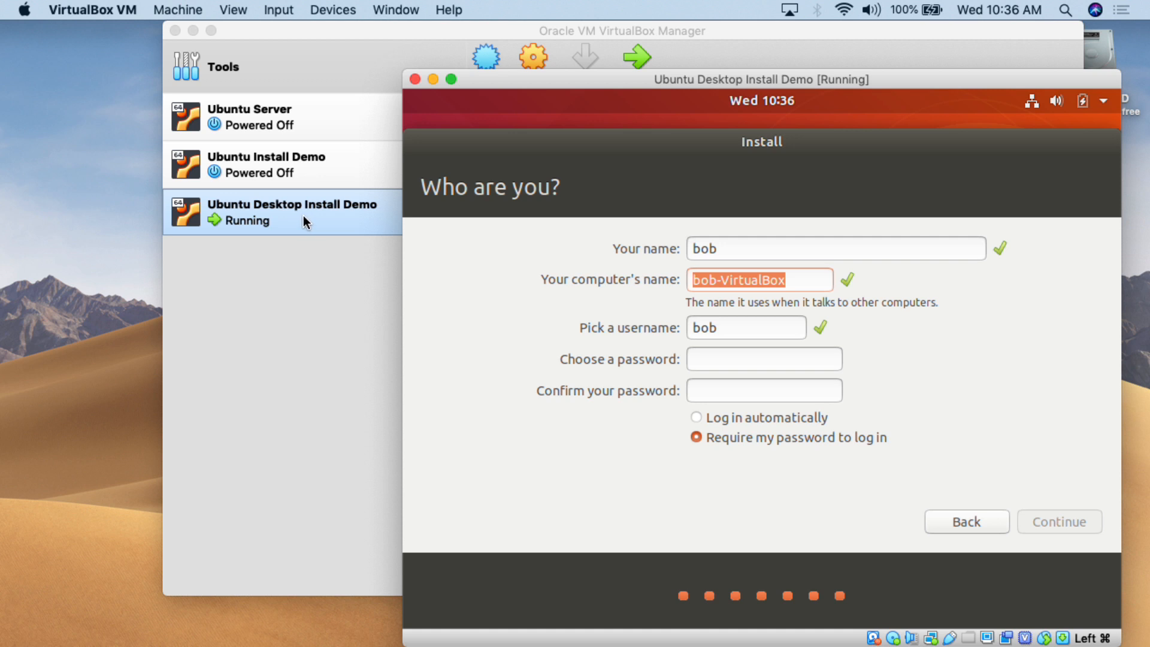
{"action": "triple_click", "coordinate": [587, 281]}
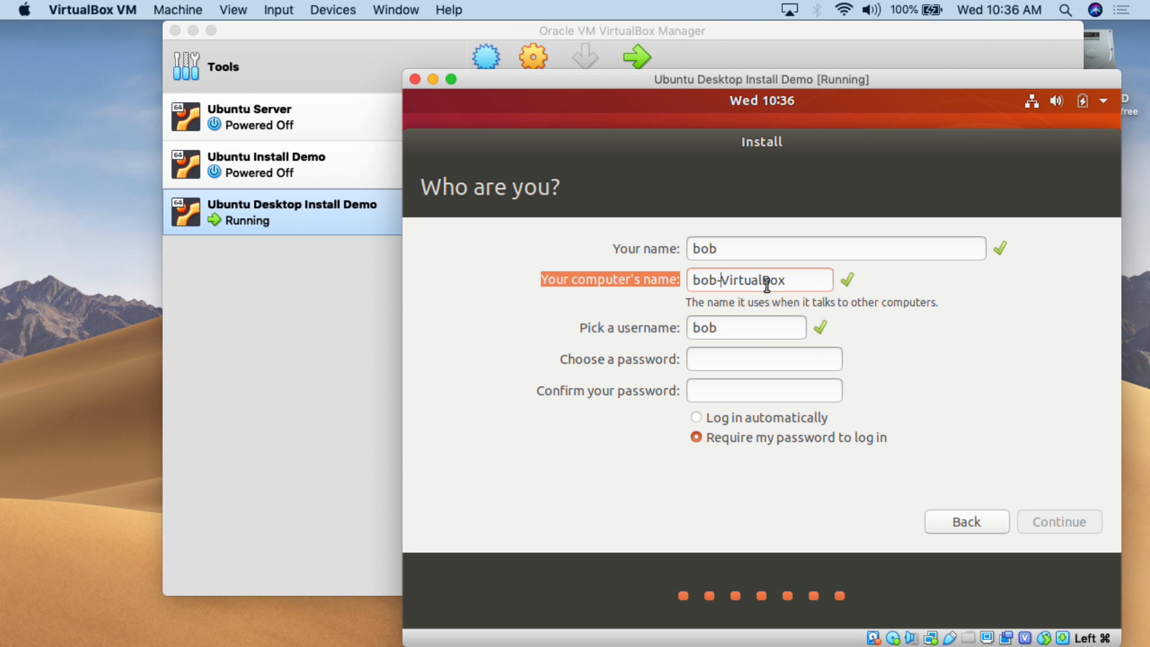
{"action": "left_click", "coordinate": [728, 356]}
{"action": "type", "text": "●●●●●●"}
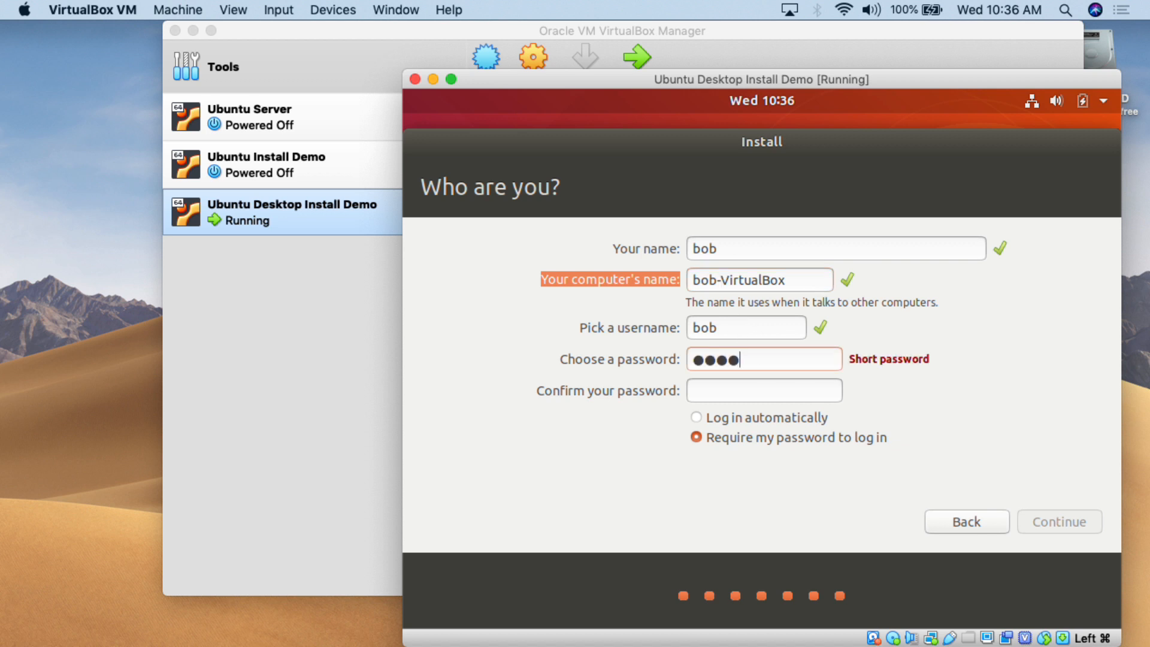
{"action": "left_click", "coordinate": [723, 386]}
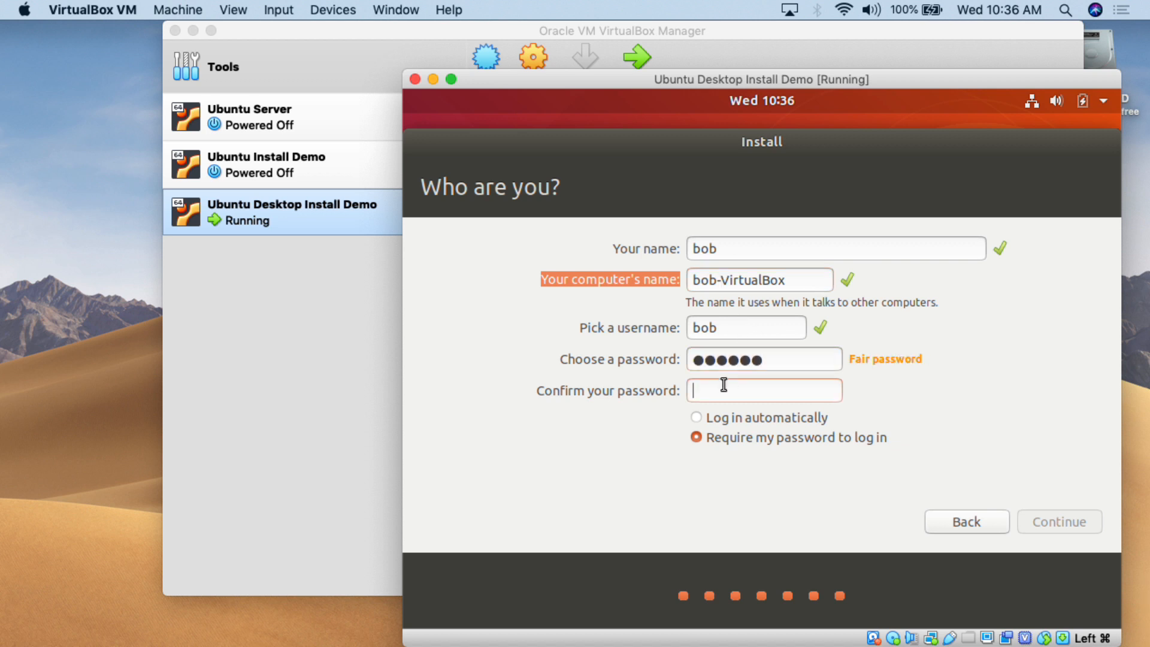
{"action": "type", "text": "●●●●●●"}
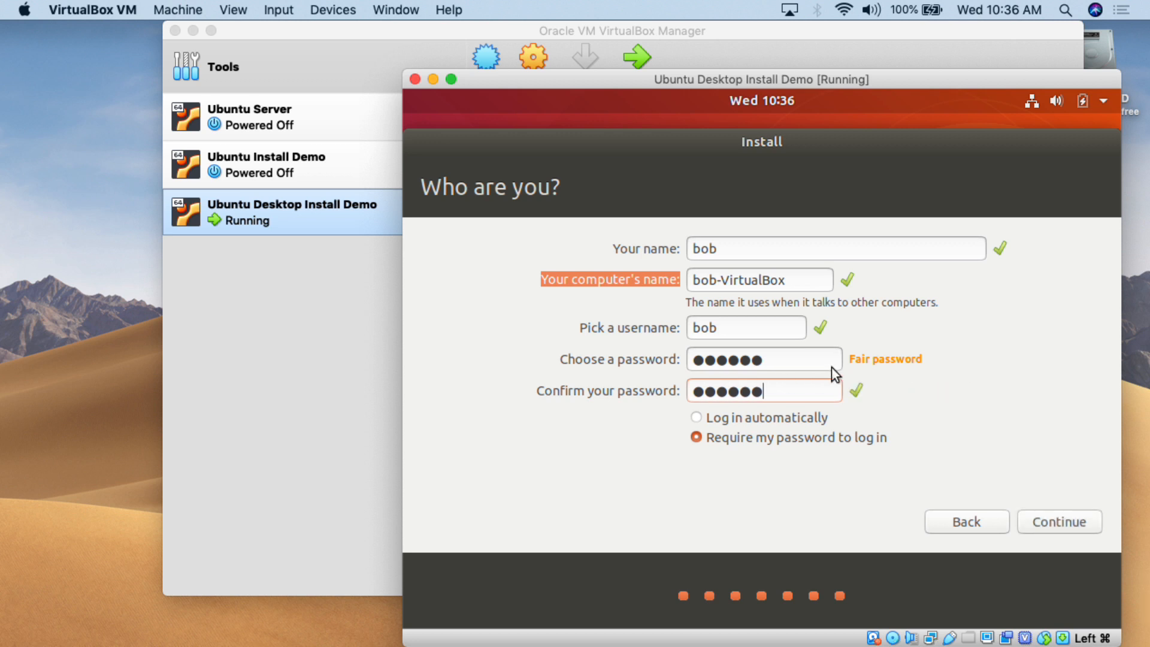
- Keep the password required for logging in rather than automatic login, and continue the installation
{"action": "left_click_drag", "start_coordinate": [849, 360], "coordinate": [922, 360]}
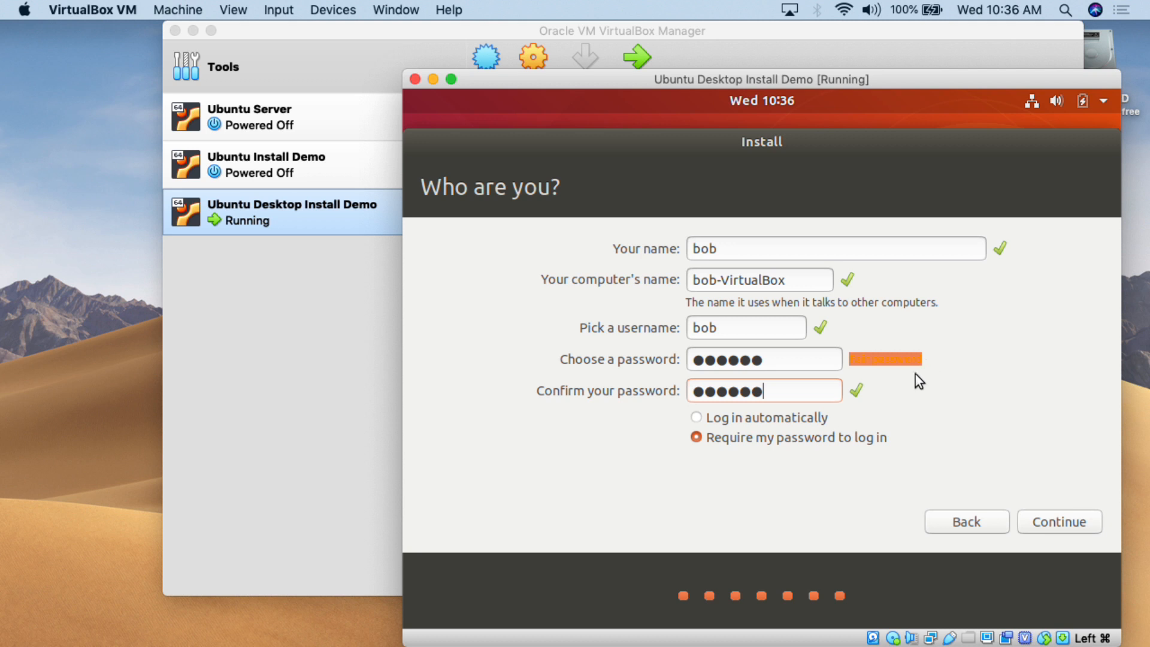
{"action": "left_click", "coordinate": [833, 358]}
{"action": "left_click", "coordinate": [698, 418]}
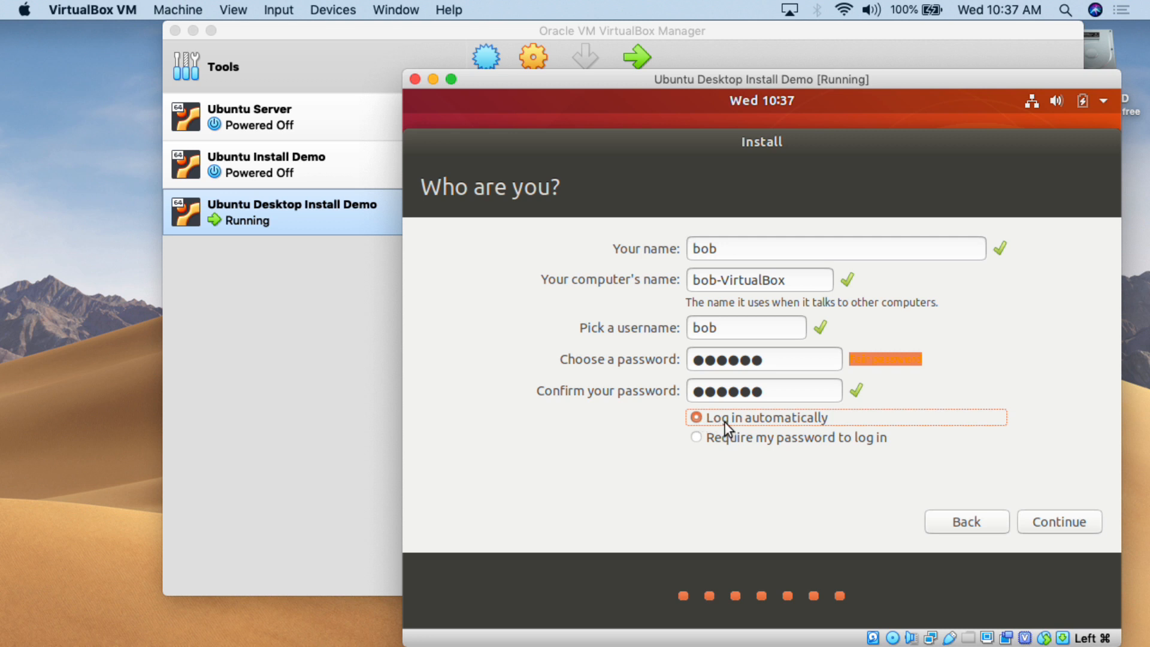
{"action": "left_click", "coordinate": [697, 438]}
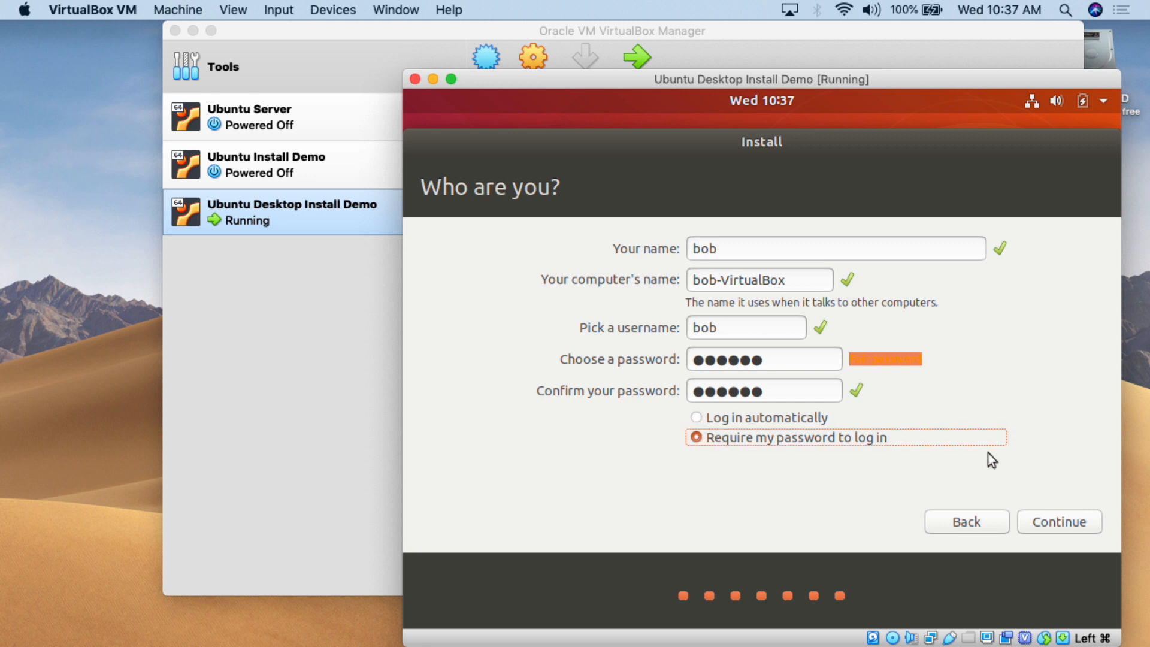
{"action": "left_click", "coordinate": [1044, 515]}
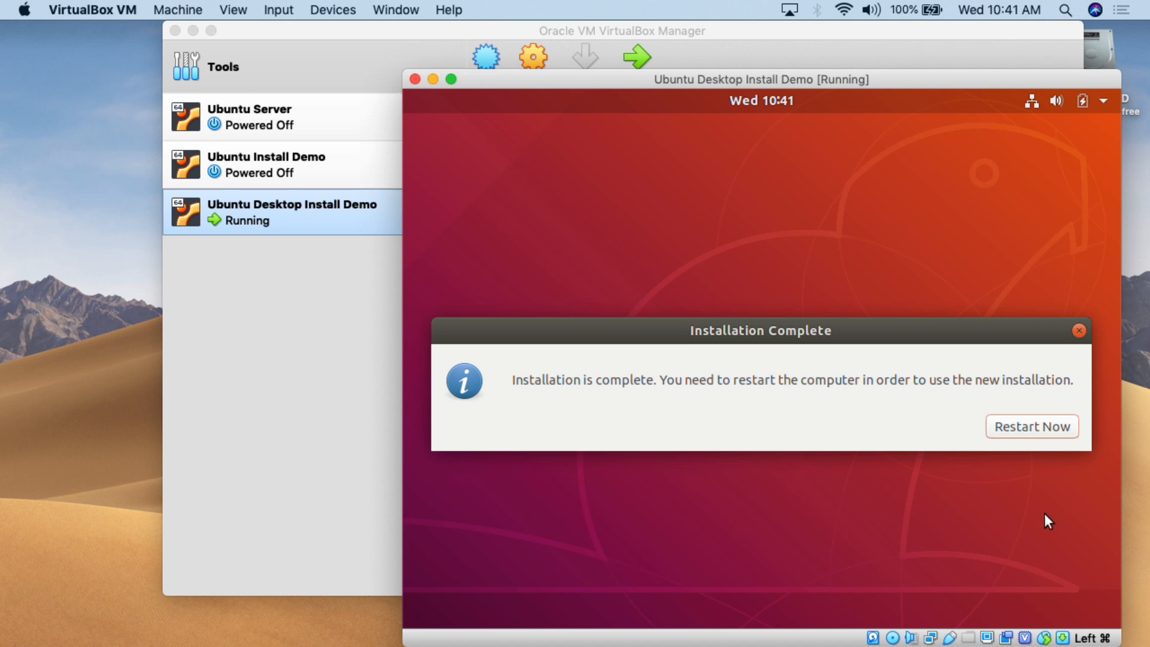
- Restart the virtual machine into the new Ubuntu installation, continuing past the request to remove the installation medium
{"action": "left_click", "coordinate": [1043, 430]}
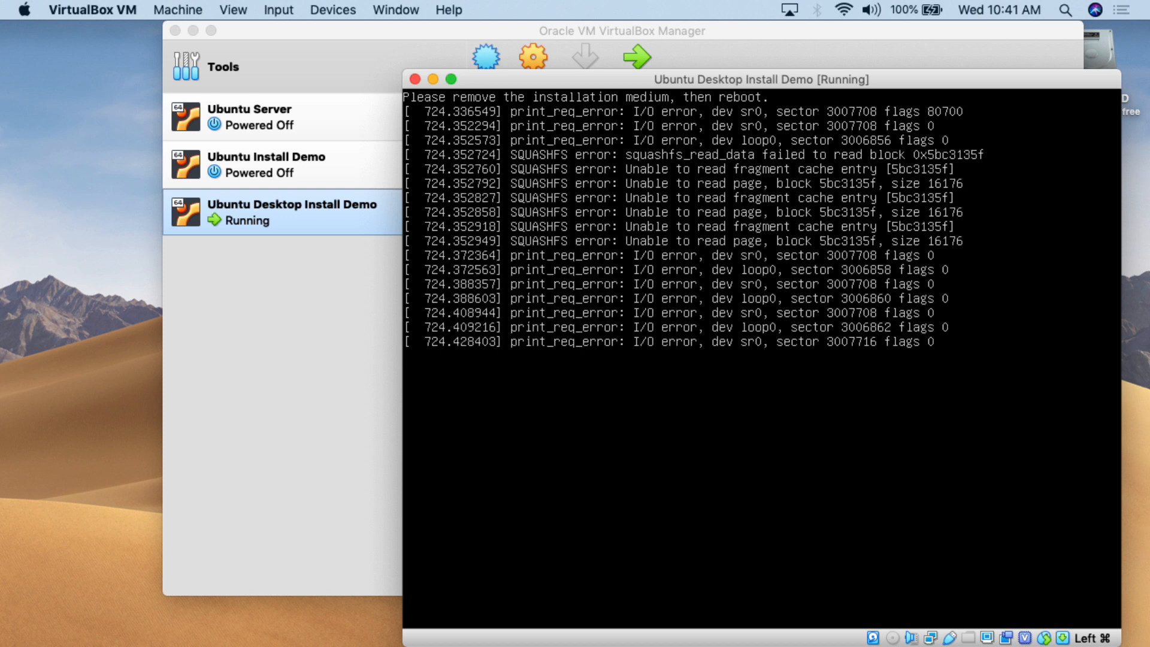
{"action": "key", "text": "Return"}
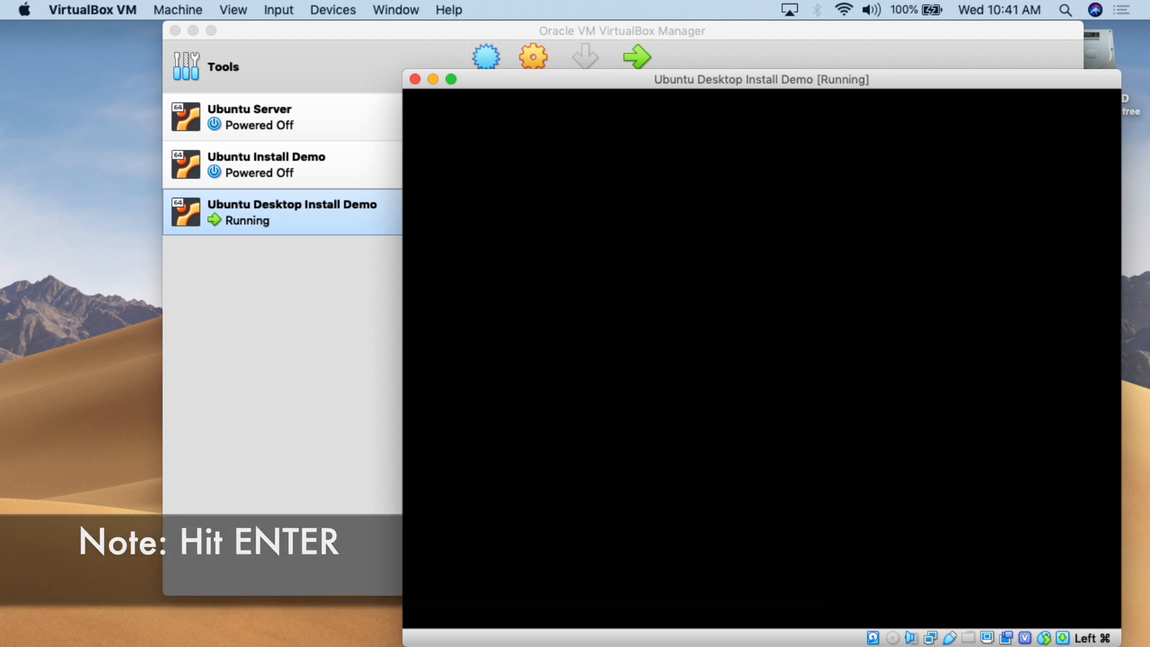
{"action": "key", "text": "Return"}
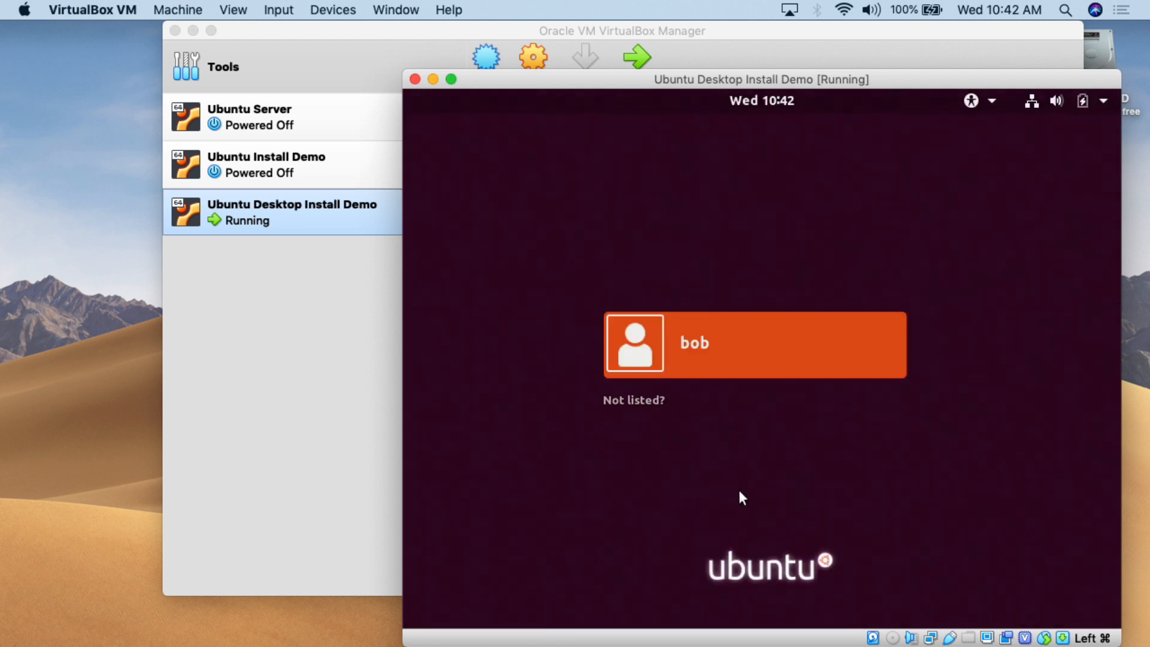
- Sign in to Ubuntu as the newly created user with the account password
{"action": "left_click", "coordinate": [707, 347]}
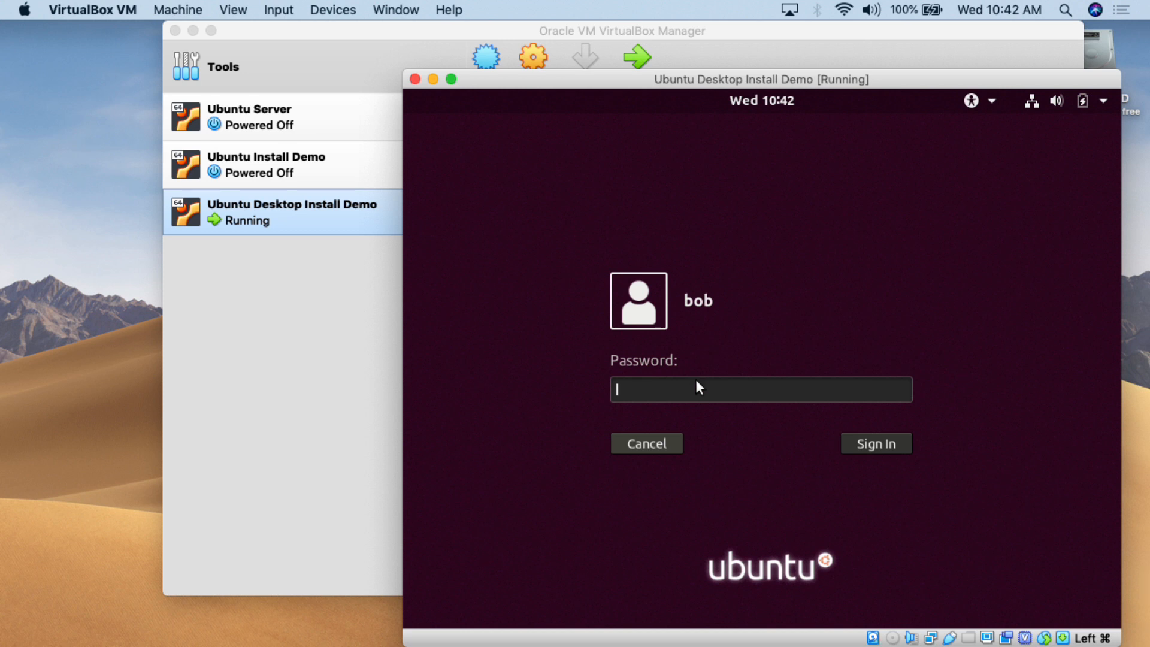
{"action": "type", "text": "●●●●●●"}
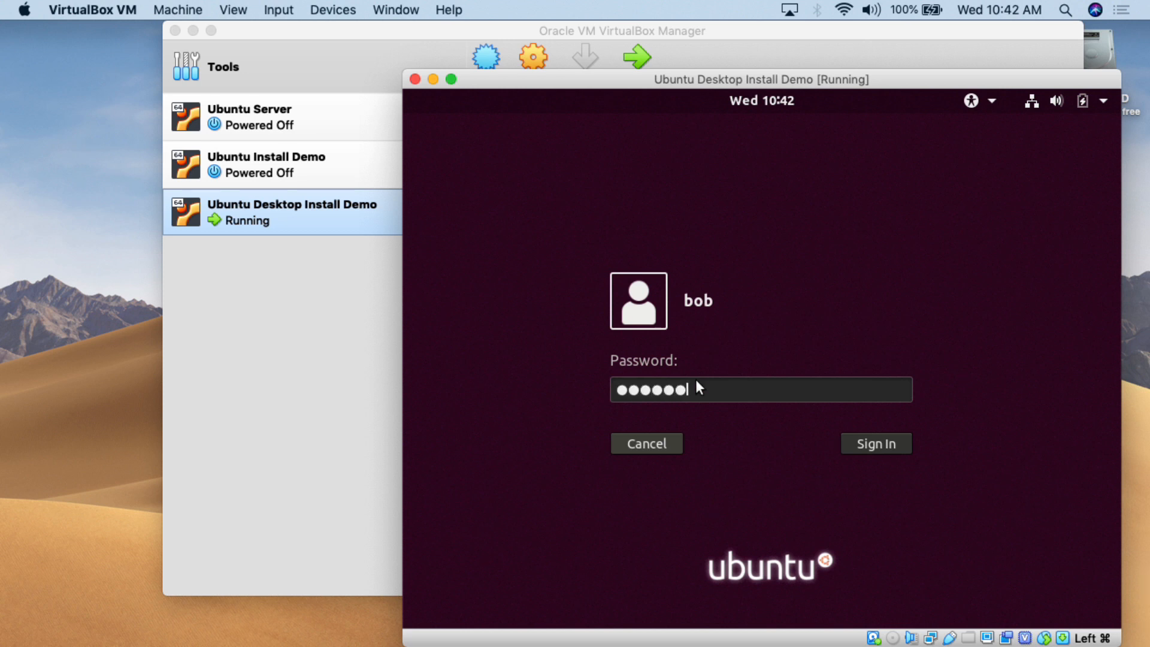
{"action": "left_click", "coordinate": [872, 453]}
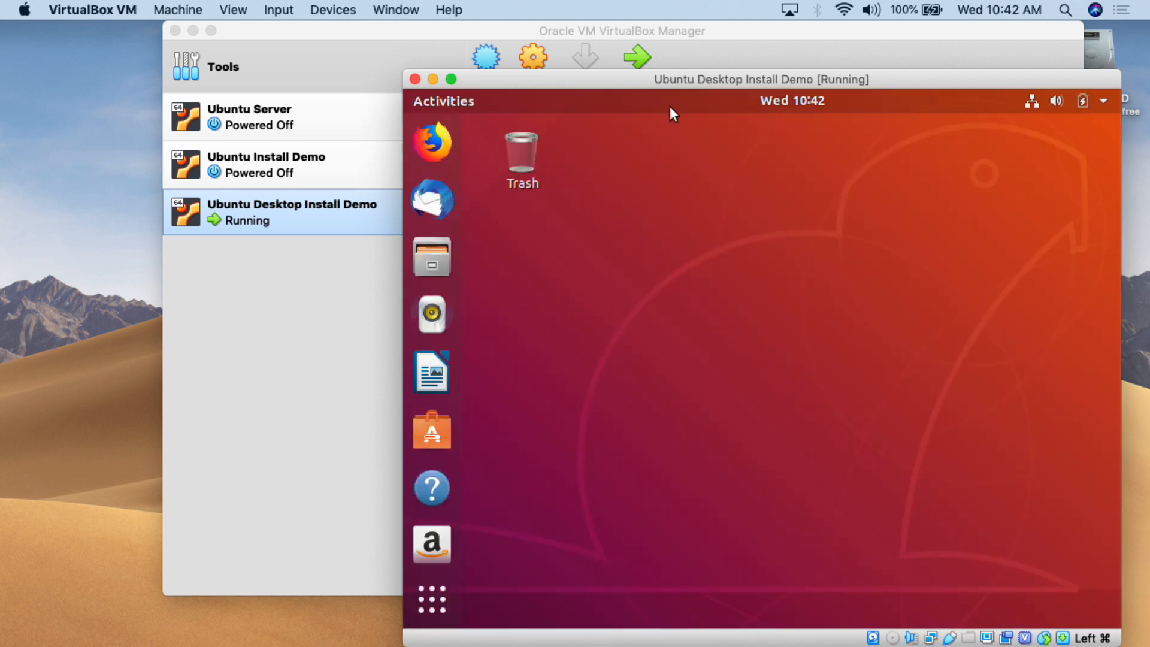
- Complete the Welcome to Ubuntu screens without setting up Livepatch, keeping the option to send system info to Canonical
{"action": "left_click_drag", "start_coordinate": [657, 79], "coordinate": [593, 47]}
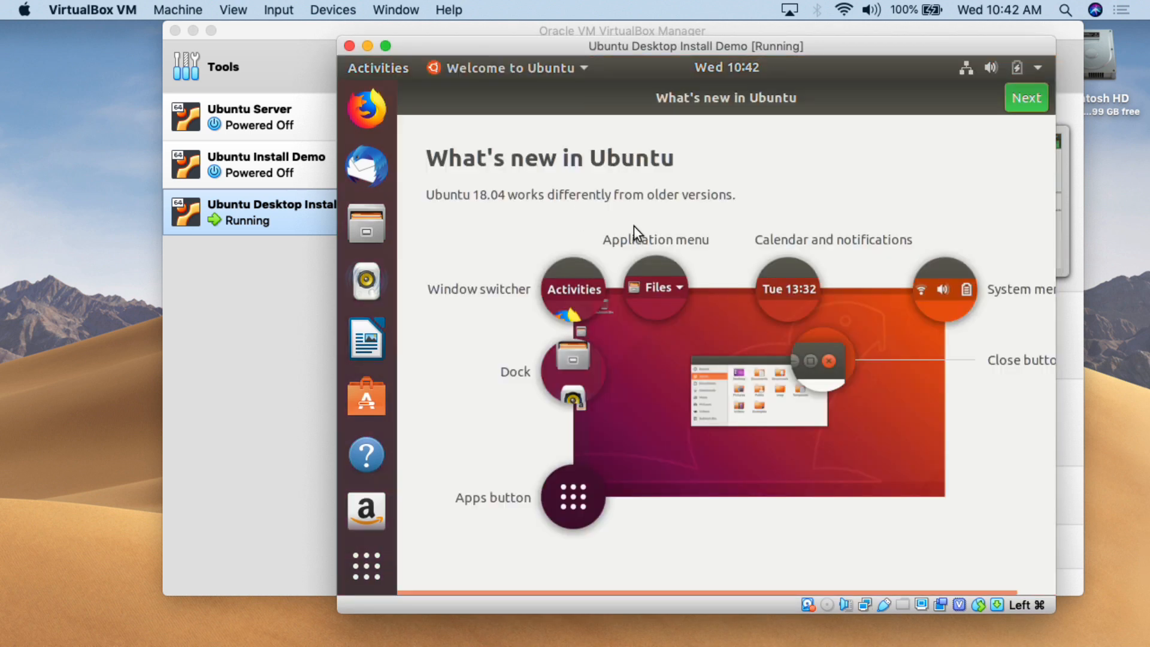
{"action": "left_click", "coordinate": [1015, 99]}
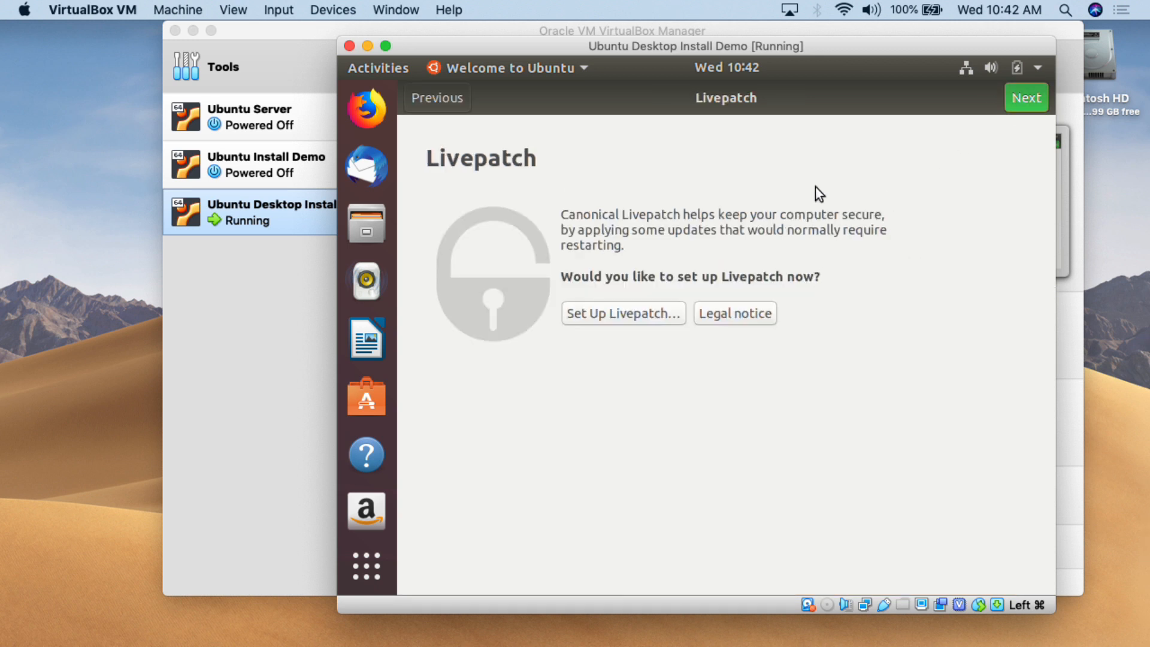
{"action": "left_click", "coordinate": [1031, 100]}
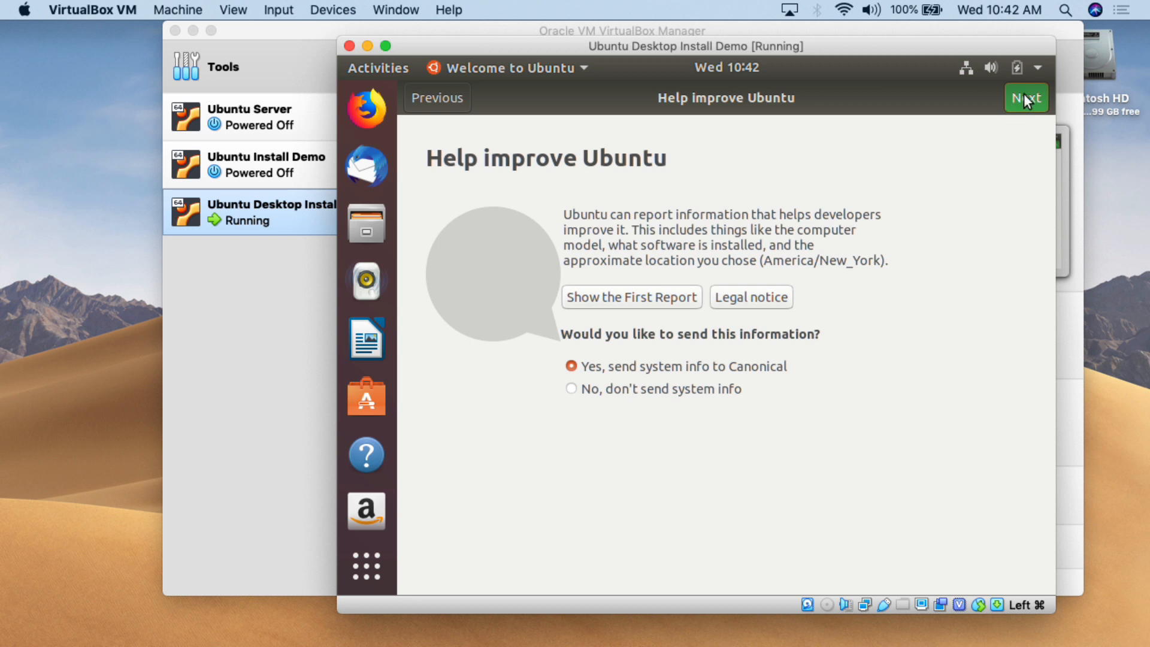
{"action": "left_click", "coordinate": [1023, 95]}
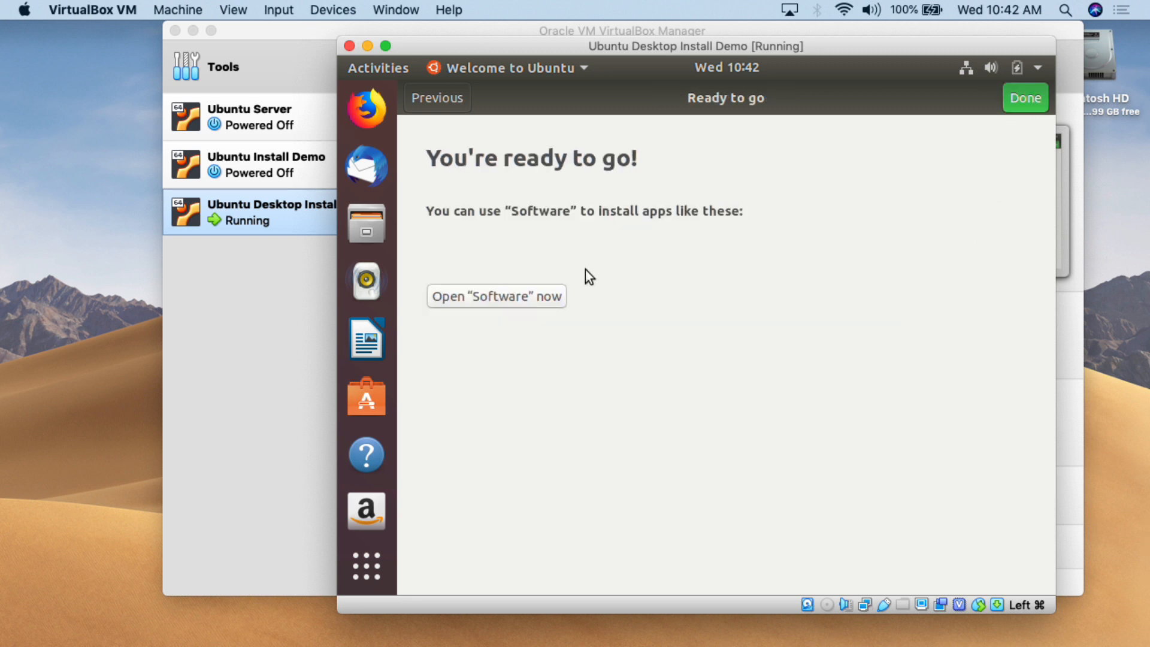
{"action": "left_click", "coordinate": [1012, 92]}
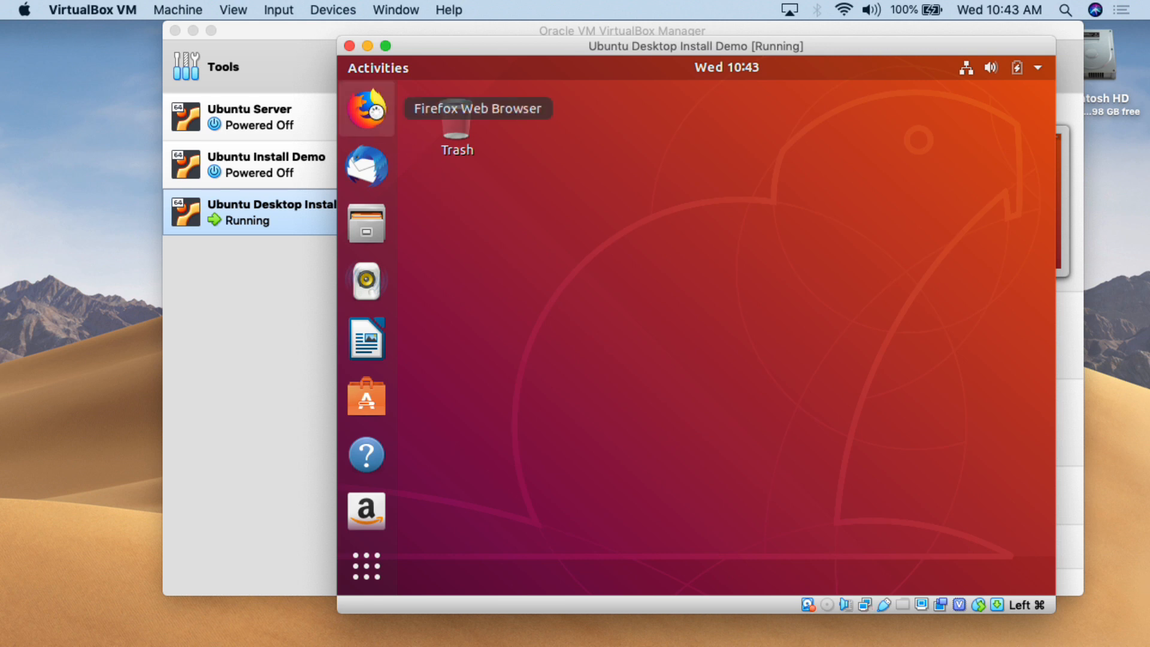
- Open Firefox in the virtual machine and look over the Firefox Privacy Notice and the Welcome to Firefox page
{"action": "left_click", "coordinate": [366, 109]}
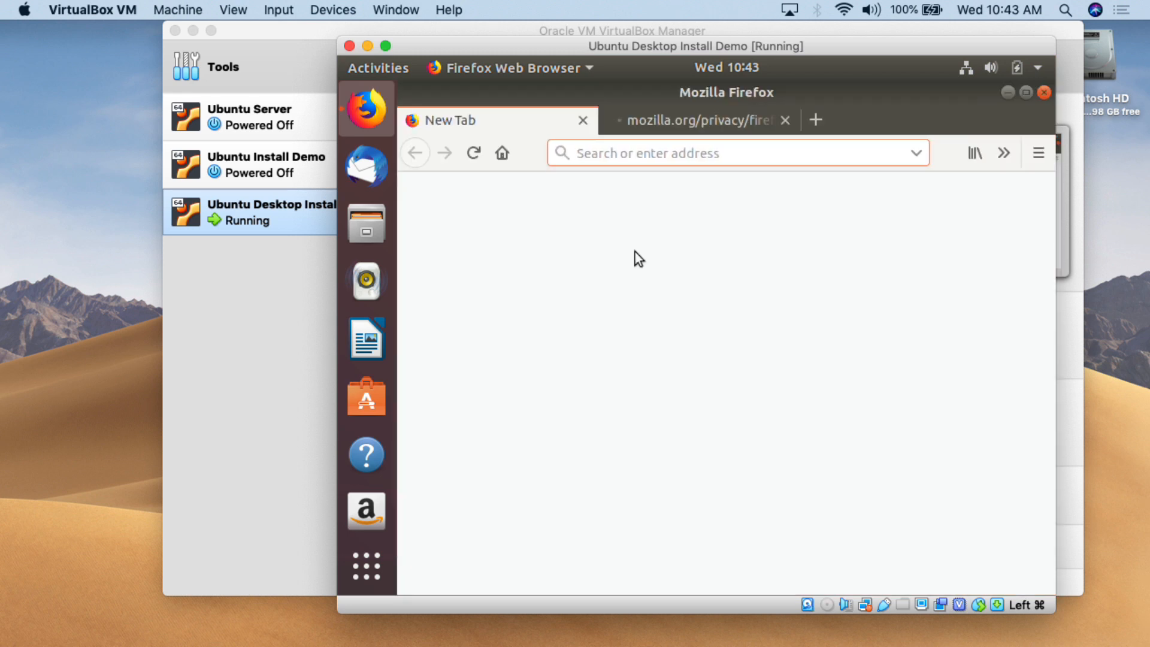
{"action": "left_click", "coordinate": [678, 118]}
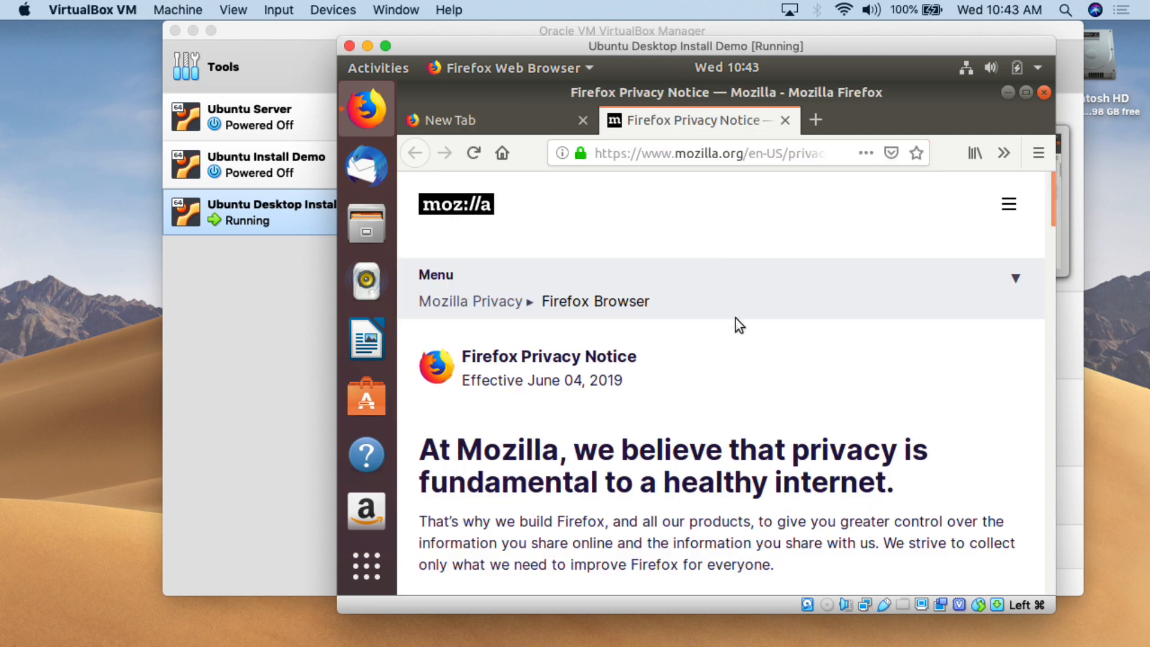
{"action": "scroll", "coordinate": [713, 326], "scroll_direction": "down", "scroll_amount": 5}
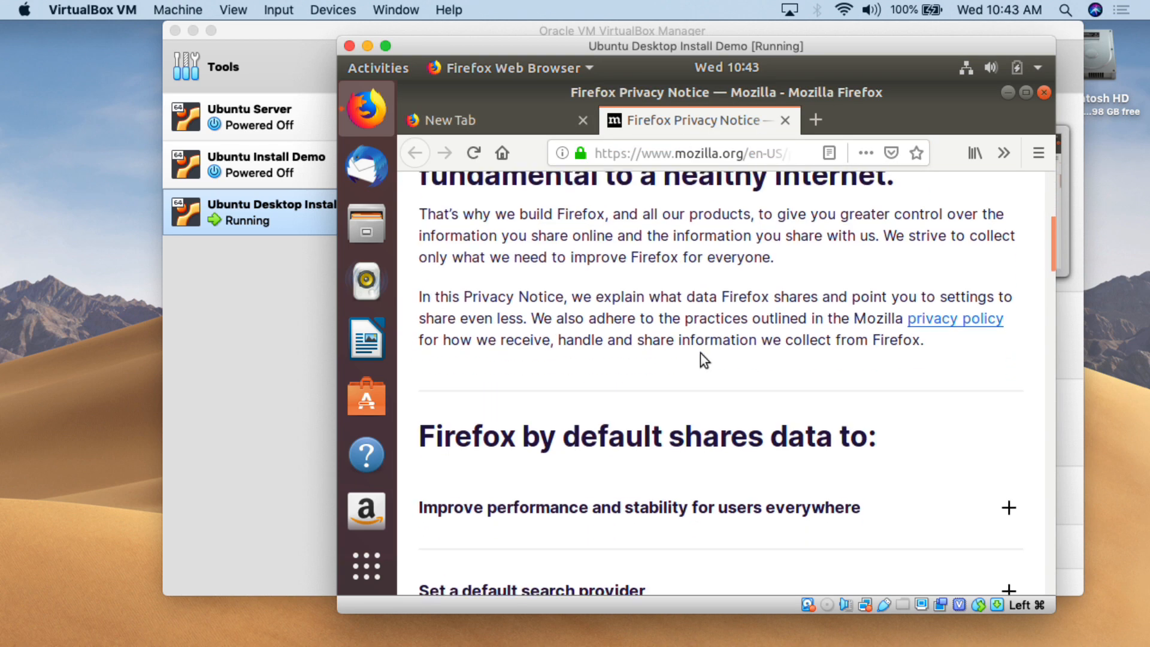
{"action": "scroll", "coordinate": [700, 353], "scroll_direction": "up", "scroll_amount": 2}
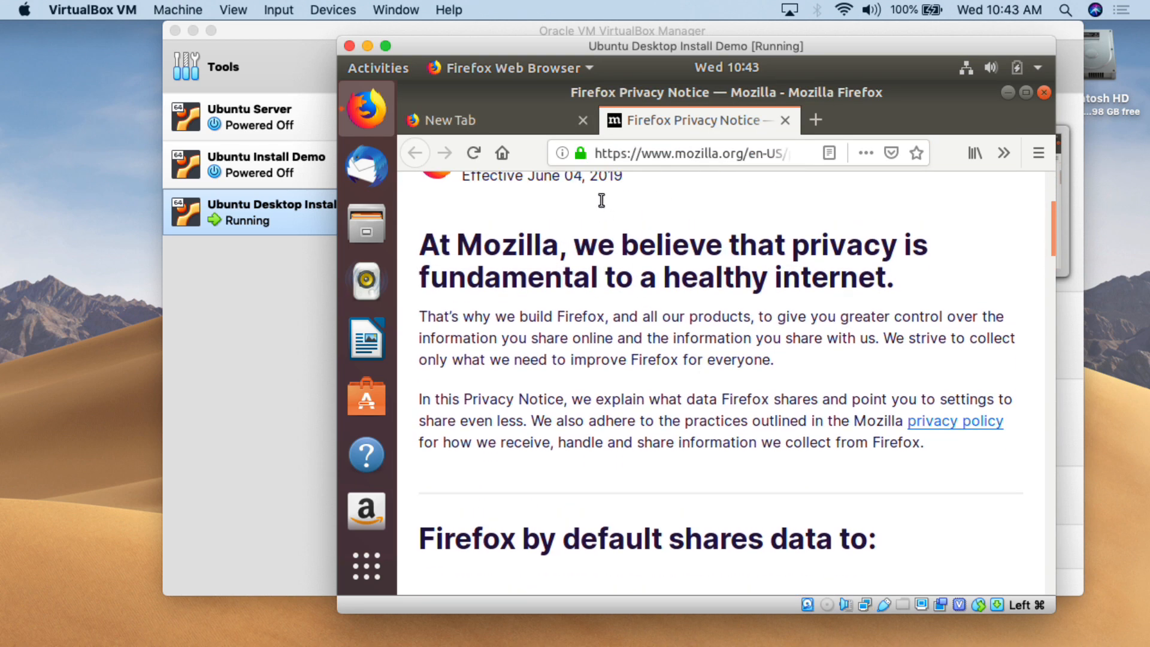
{"action": "left_click", "coordinate": [497, 119]}
{"action": "scroll", "coordinate": [592, 315], "scroll_direction": "down", "scroll_amount": 2}
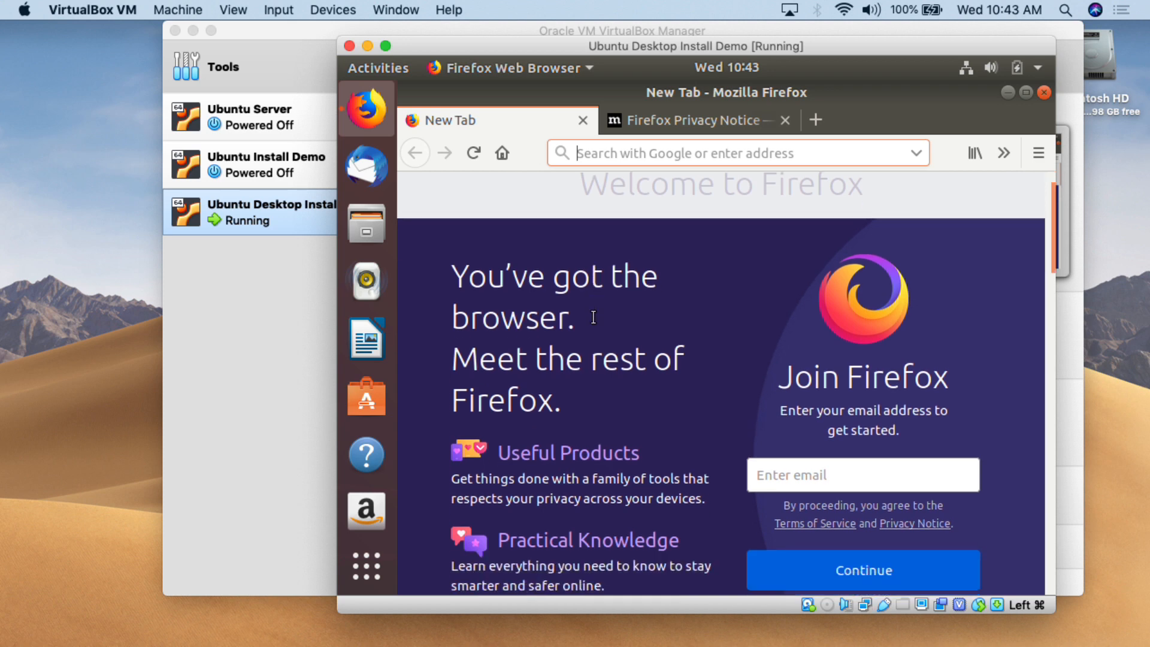
{"action": "scroll", "coordinate": [591, 315], "scroll_direction": "up", "scroll_amount": 2}
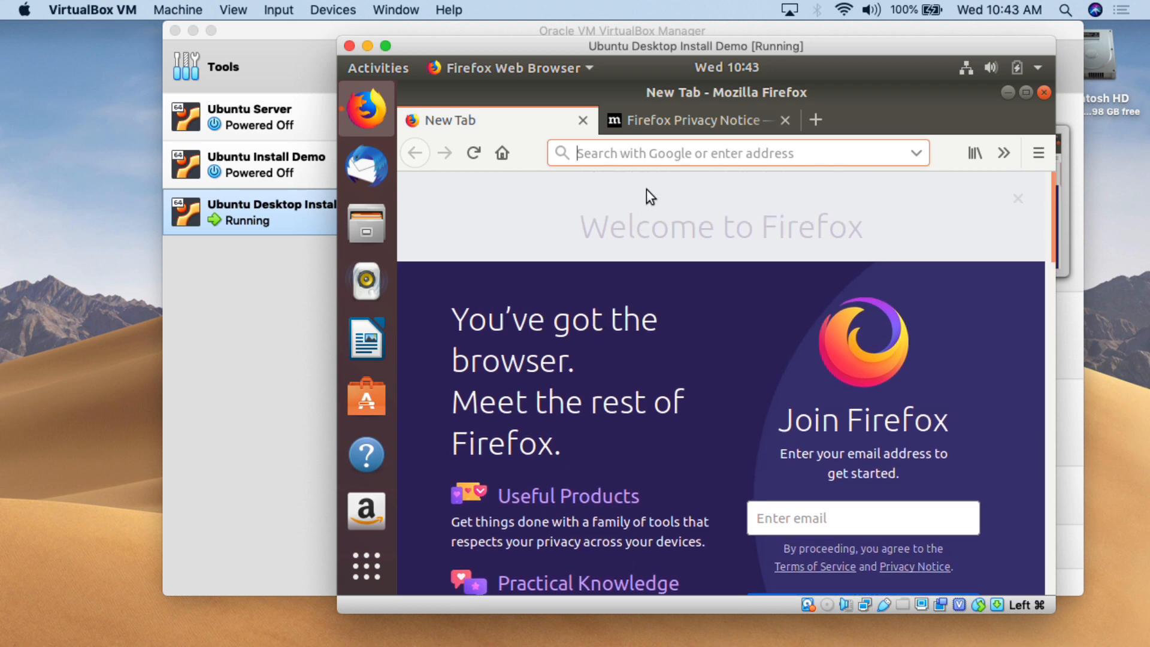
- Load cnn.com in Firefox and look through the site's front page
{"action": "type", "text": "cnn."}
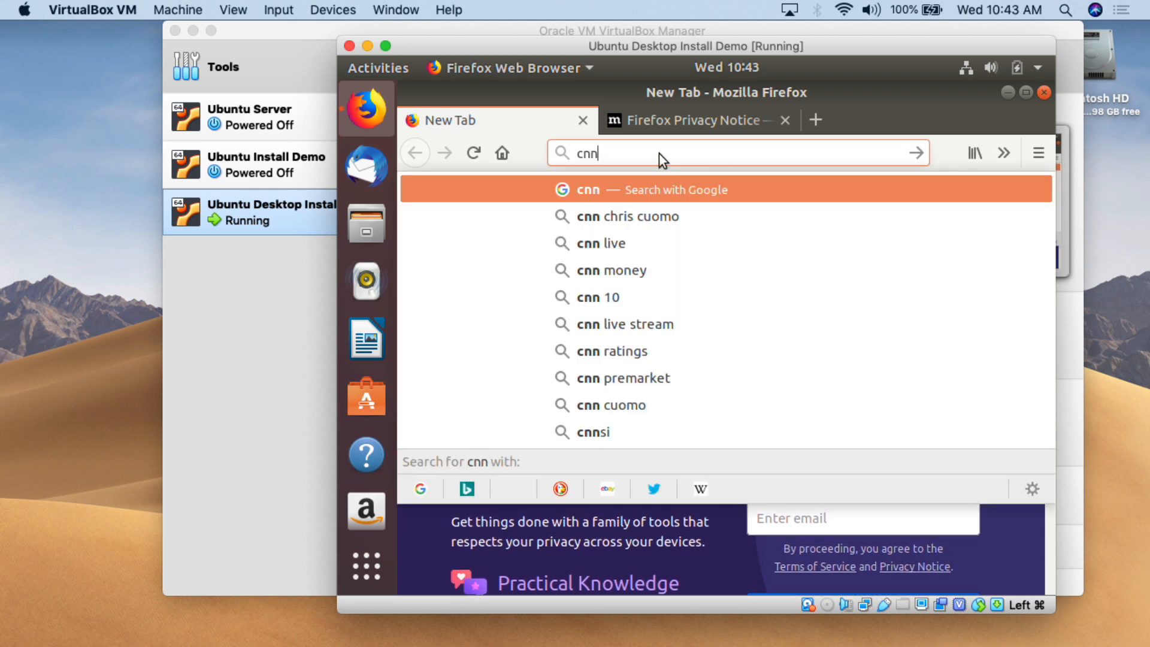
{"action": "type", "text": "com"}
{"action": "key", "text": "Return"}
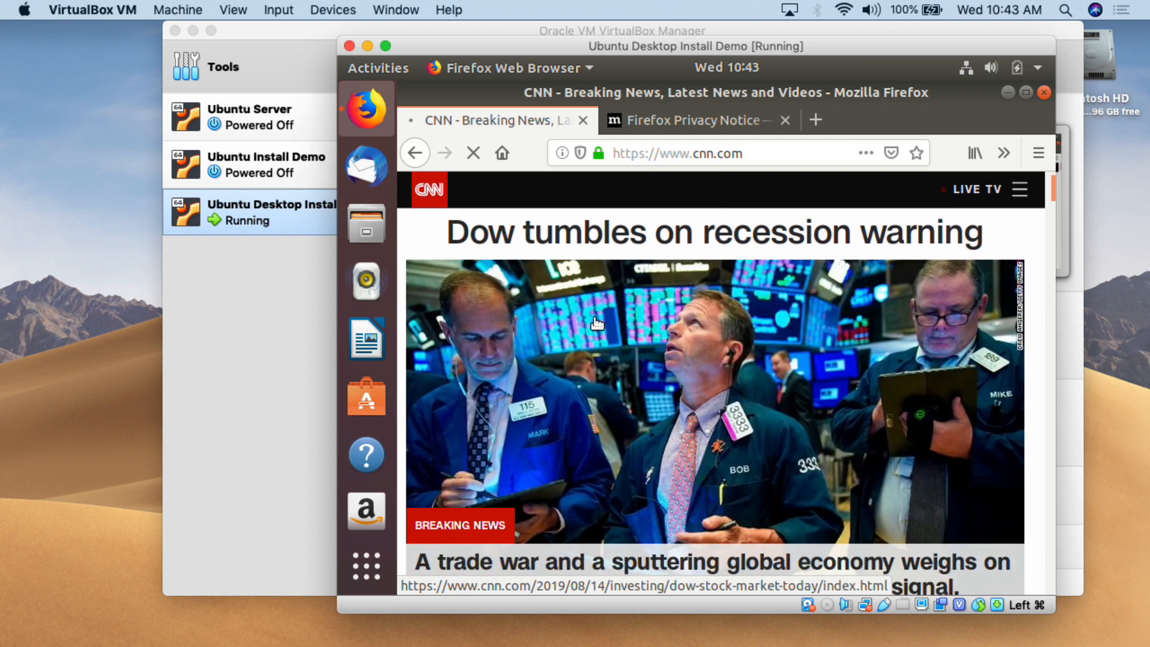
{"action": "scroll", "coordinate": [610, 355], "scroll_direction": "down", "scroll_amount": 3}
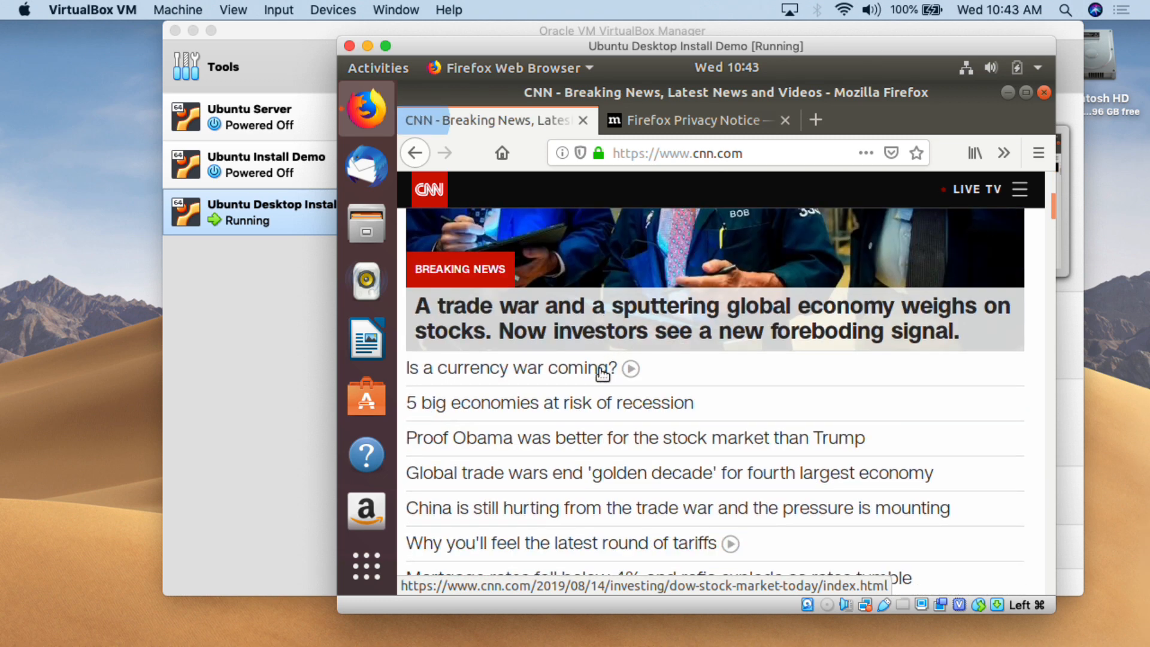
{"action": "scroll", "coordinate": [606, 367], "scroll_direction": "down", "scroll_amount": 3}
{"action": "scroll", "coordinate": [602, 375], "scroll_direction": "down", "scroll_amount": 5}
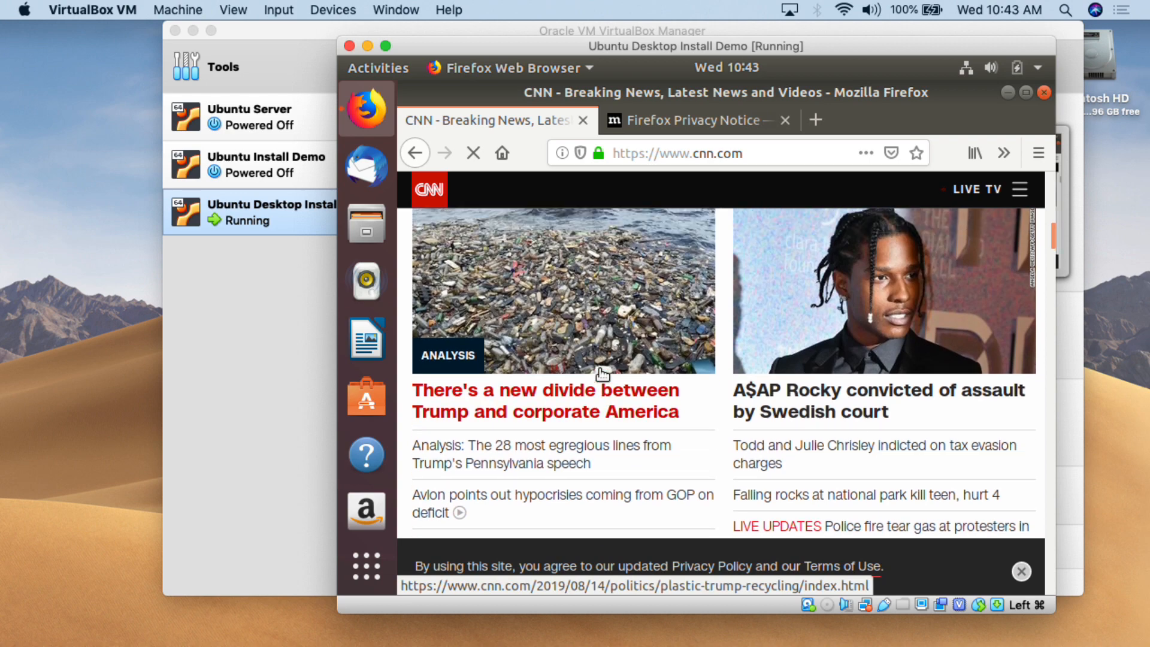
{"action": "scroll", "coordinate": [600, 375], "scroll_direction": "up", "scroll_amount": 10}
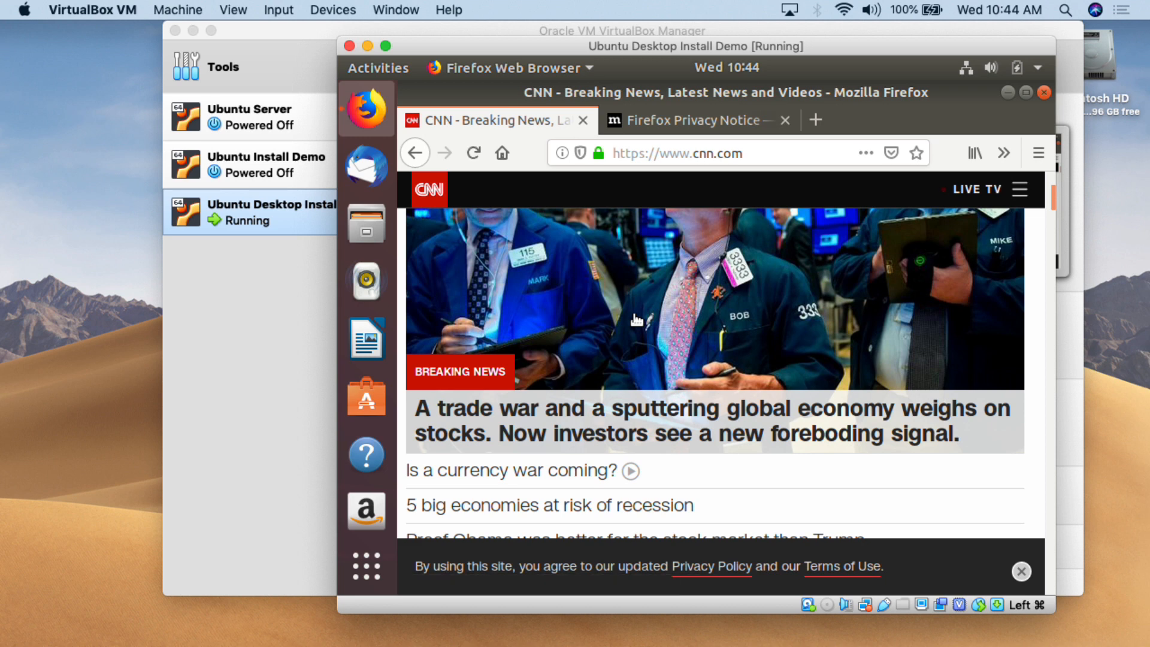
{"action": "scroll", "coordinate": [609, 289], "scroll_direction": "up", "scroll_amount": 3}
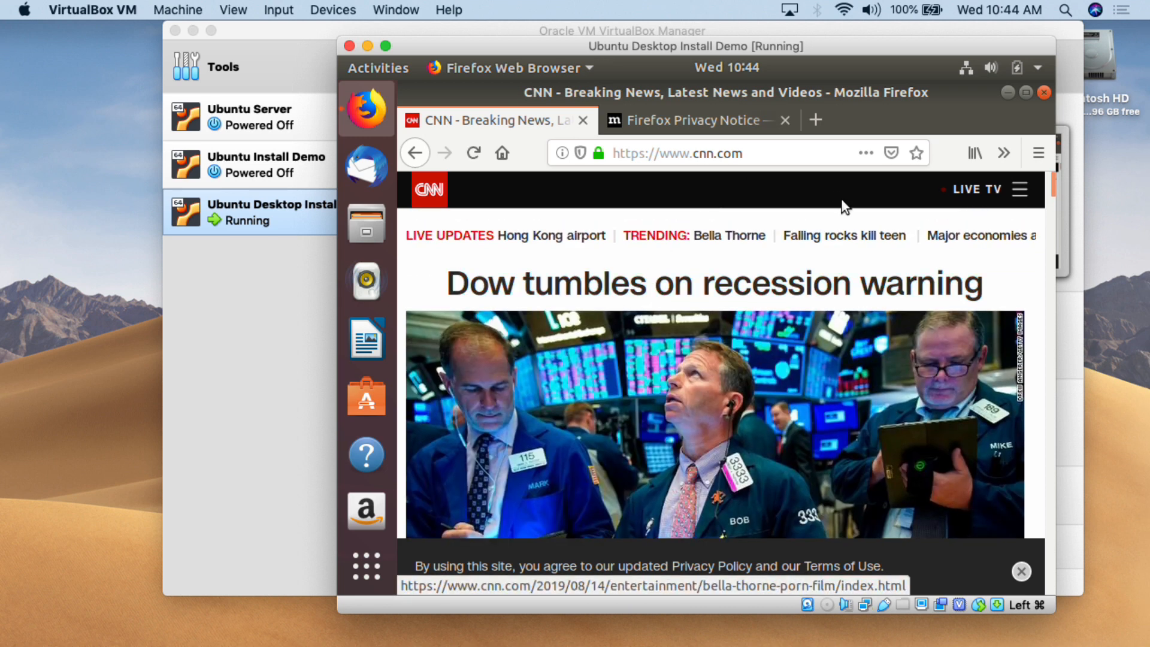
- Close Firefox together with all its open tabs and open the Ubuntu system settings
{"action": "left_click", "coordinate": [1043, 92]}
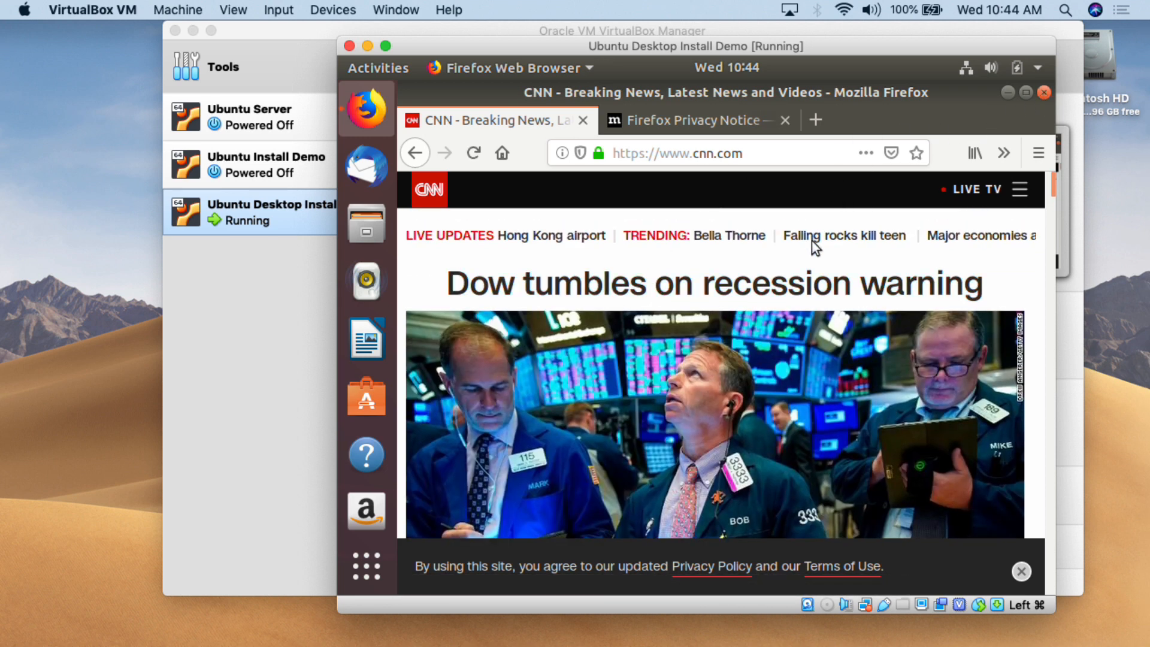
{"action": "left_click", "coordinate": [873, 384]}
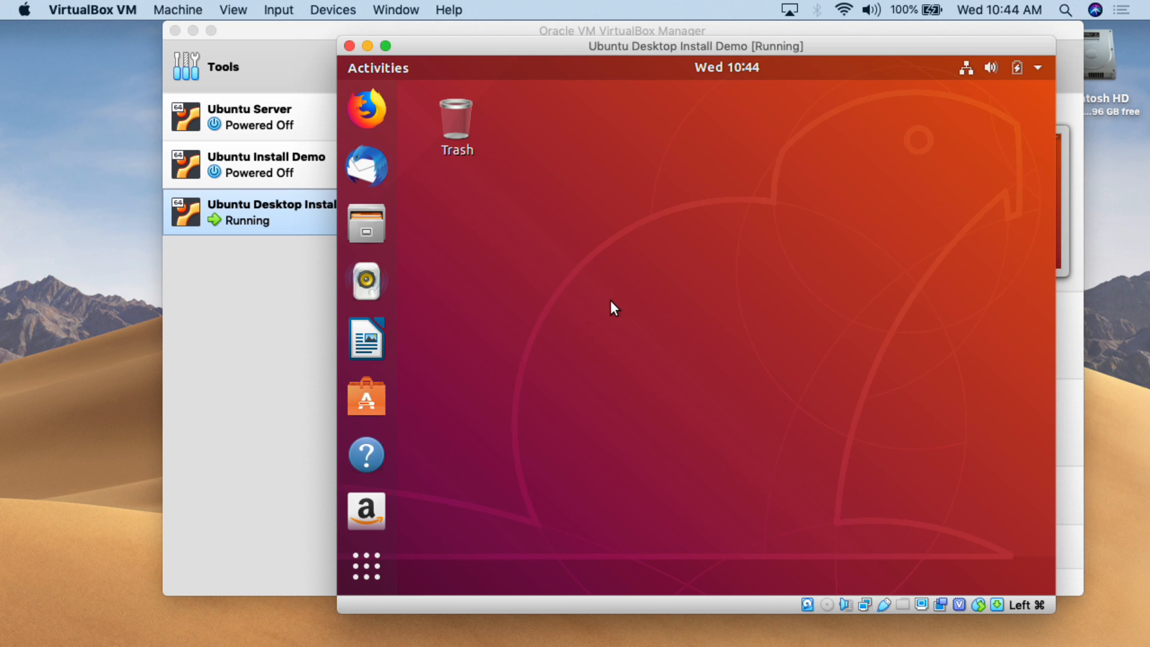
{"action": "left_click", "coordinate": [1039, 72]}
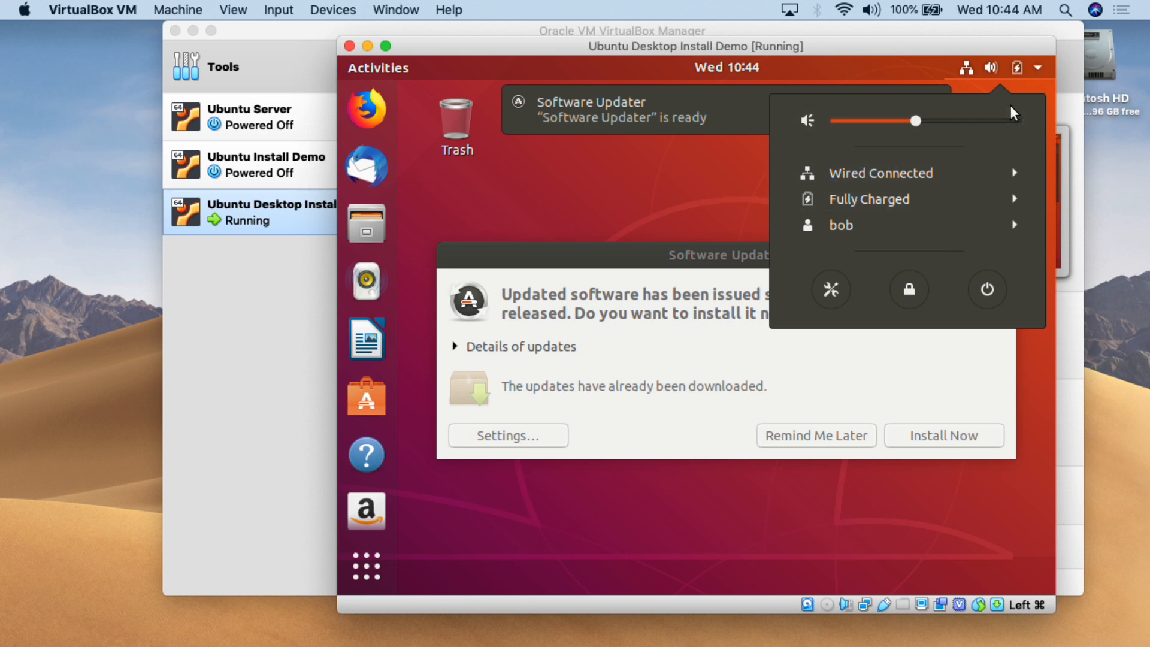
{"action": "left_click", "coordinate": [836, 285]}
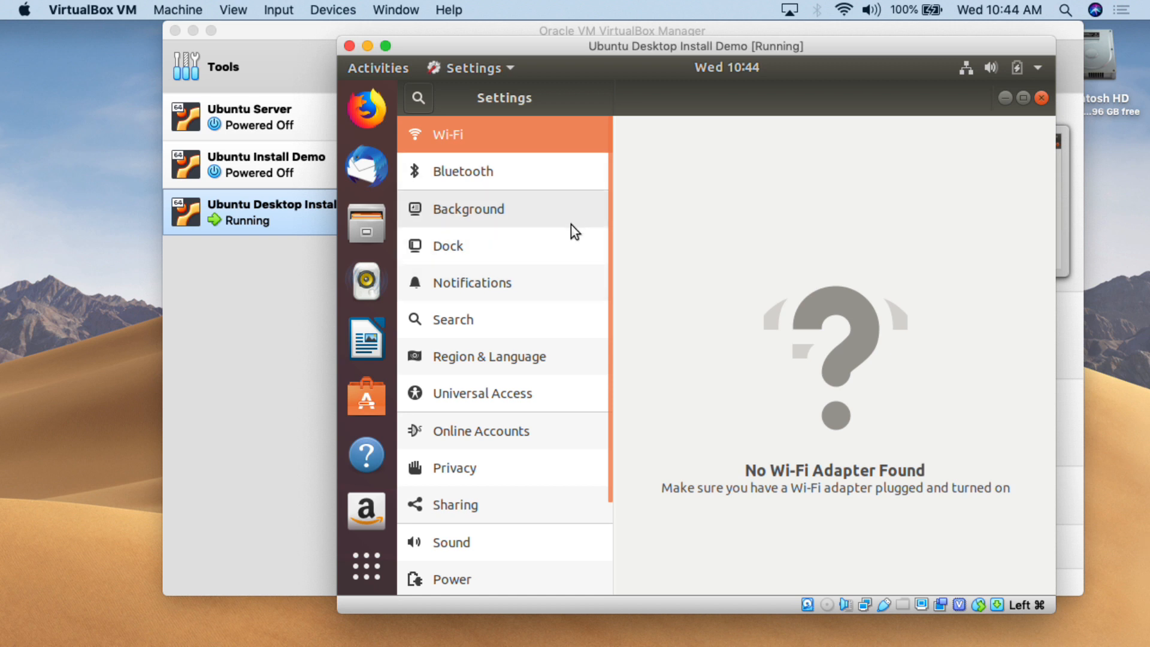
- Open the Displays page of the Devices settings and move the window so its resolution setting is fully accessible
{"action": "scroll", "coordinate": [570, 224], "scroll_direction": "down", "scroll_amount": 3}
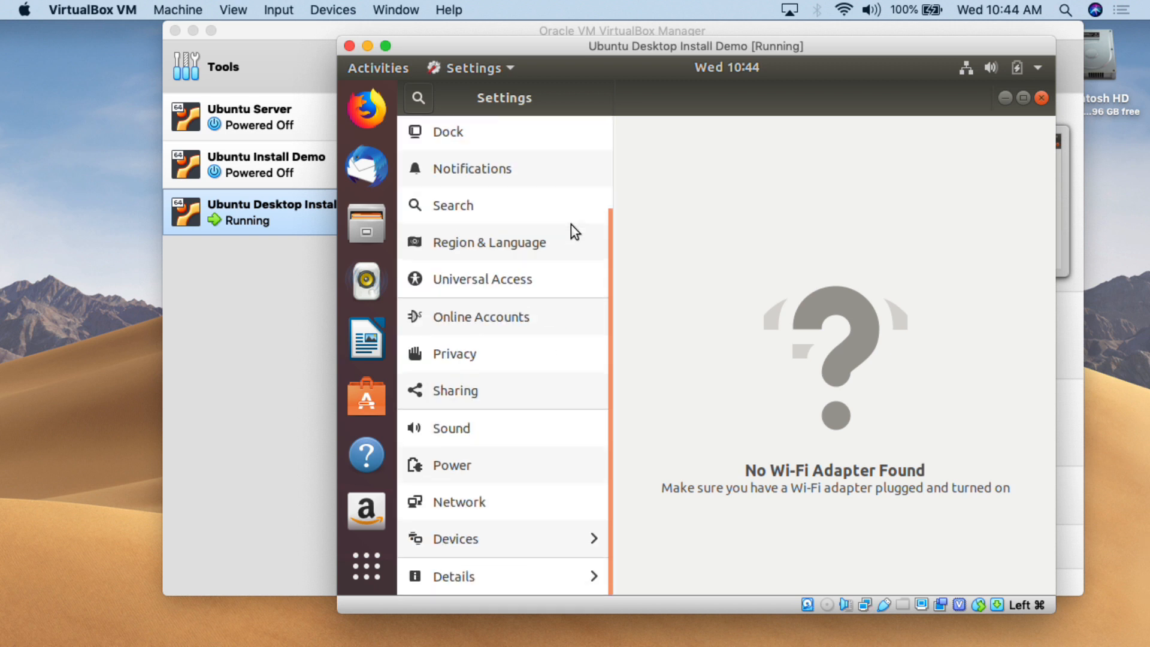
{"action": "scroll", "coordinate": [570, 225], "scroll_direction": "up", "scroll_amount": 3}
{"action": "scroll", "coordinate": [551, 300], "scroll_direction": "down", "scroll_amount": 3}
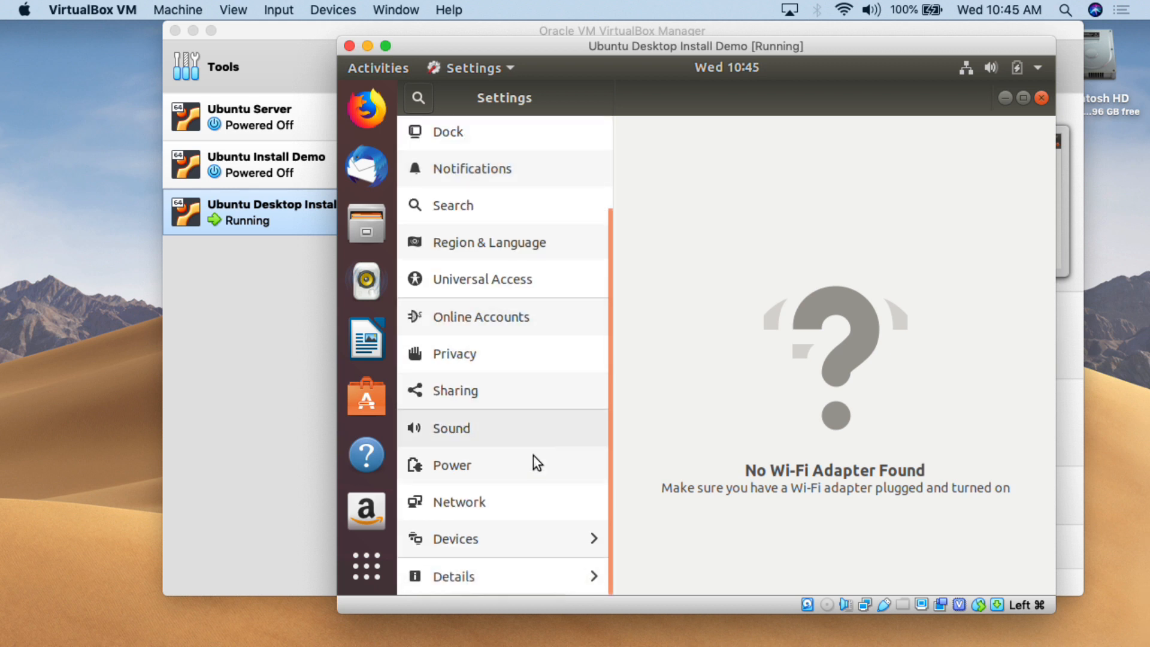
{"action": "left_click", "coordinate": [514, 533]}
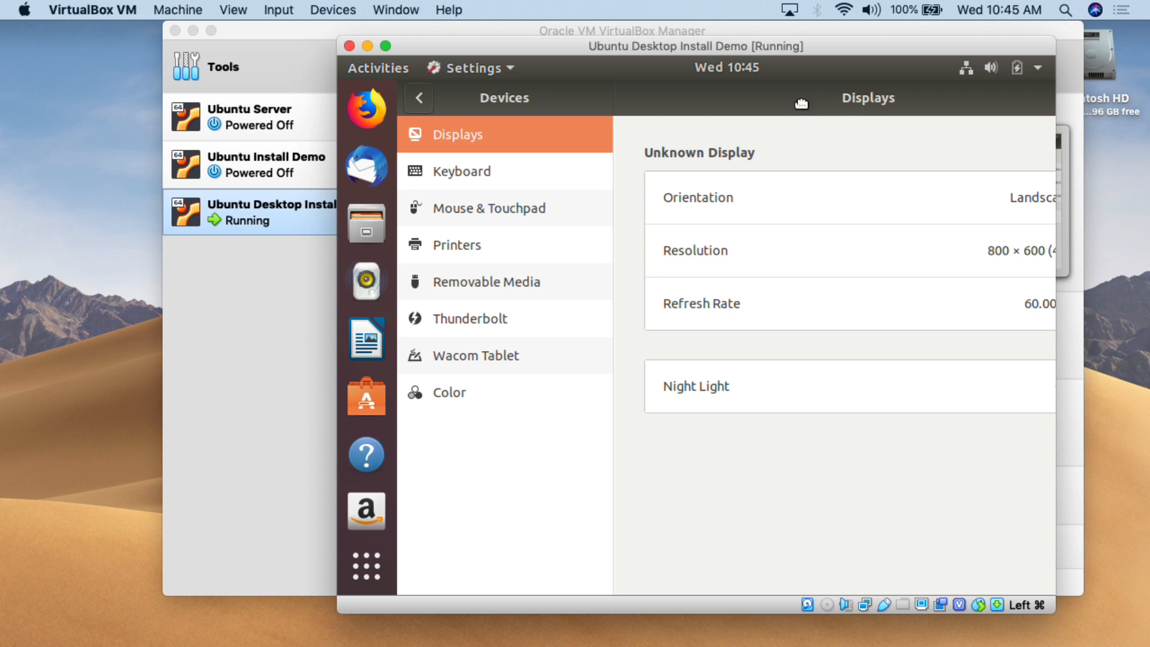
{"action": "left_click_drag", "start_coordinate": [801, 104], "coordinate": [698, 122]}
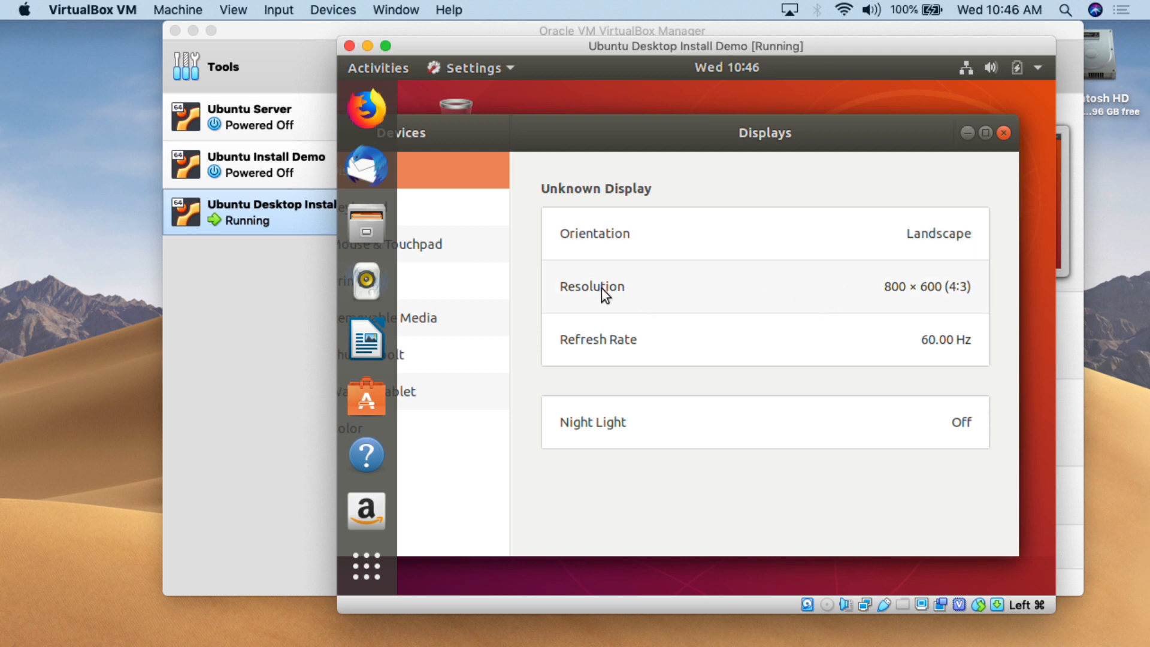
- Set the display resolution to 1280 × 1024 (5:4), keep the changes, and reposition the settings window fully on the desktop
{"action": "left_click", "coordinate": [910, 290]}
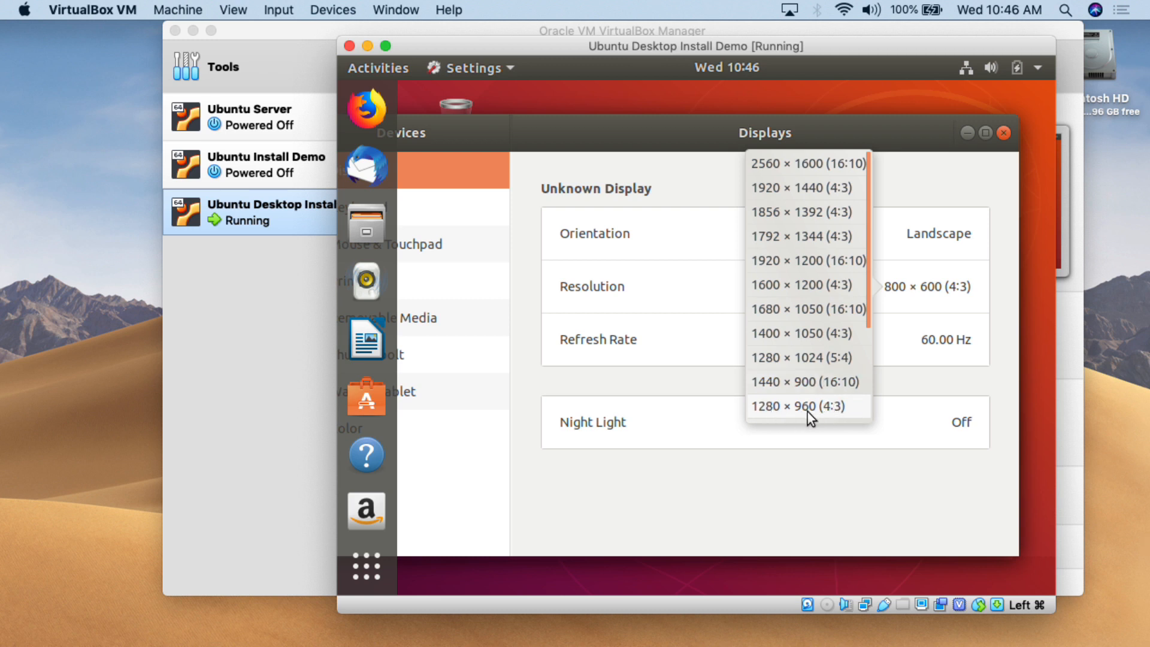
{"action": "left_click", "coordinate": [796, 358]}
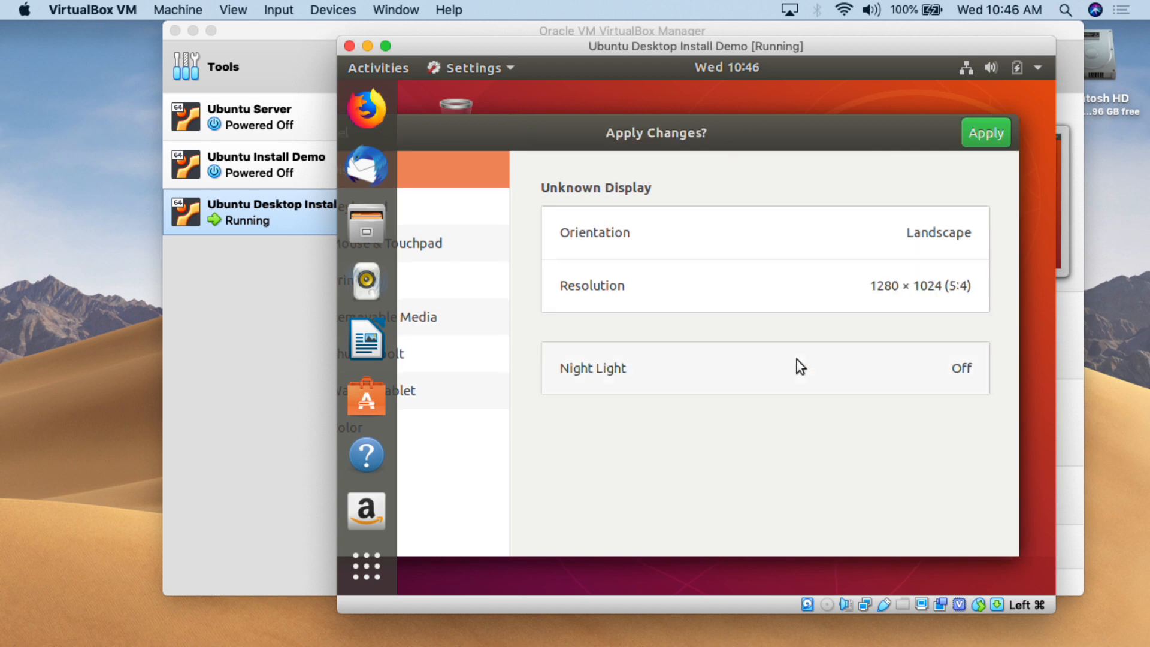
{"action": "left_click", "coordinate": [978, 135]}
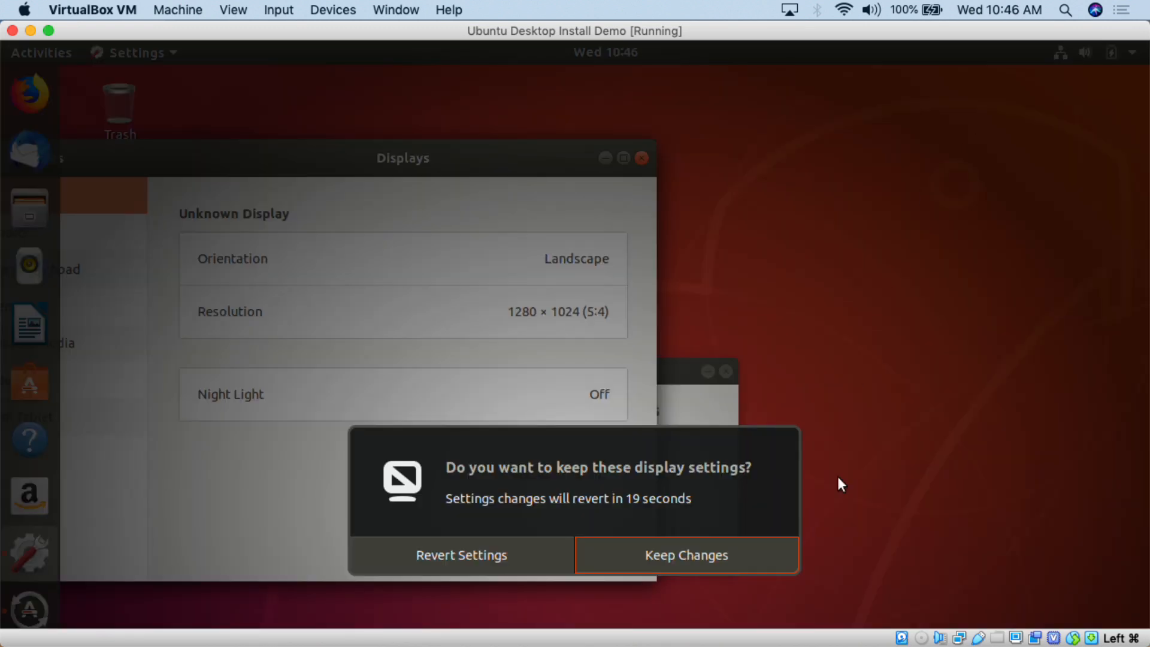
{"action": "left_click", "coordinate": [680, 552]}
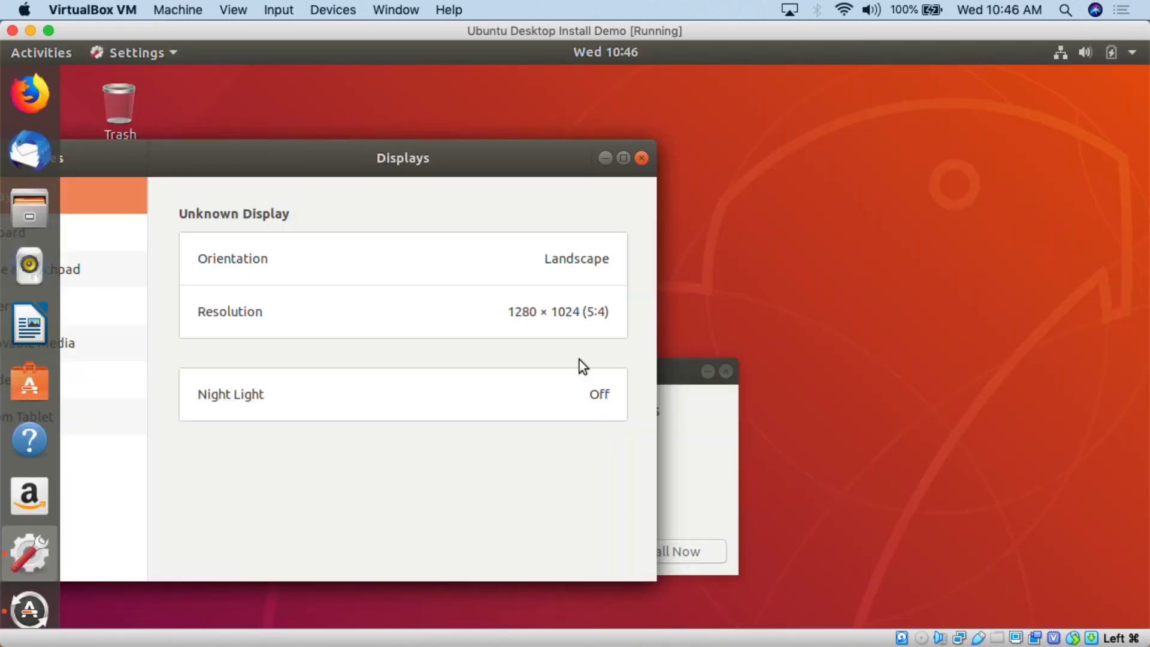
{"action": "left_click_drag", "start_coordinate": [498, 168], "coordinate": [717, 113]}
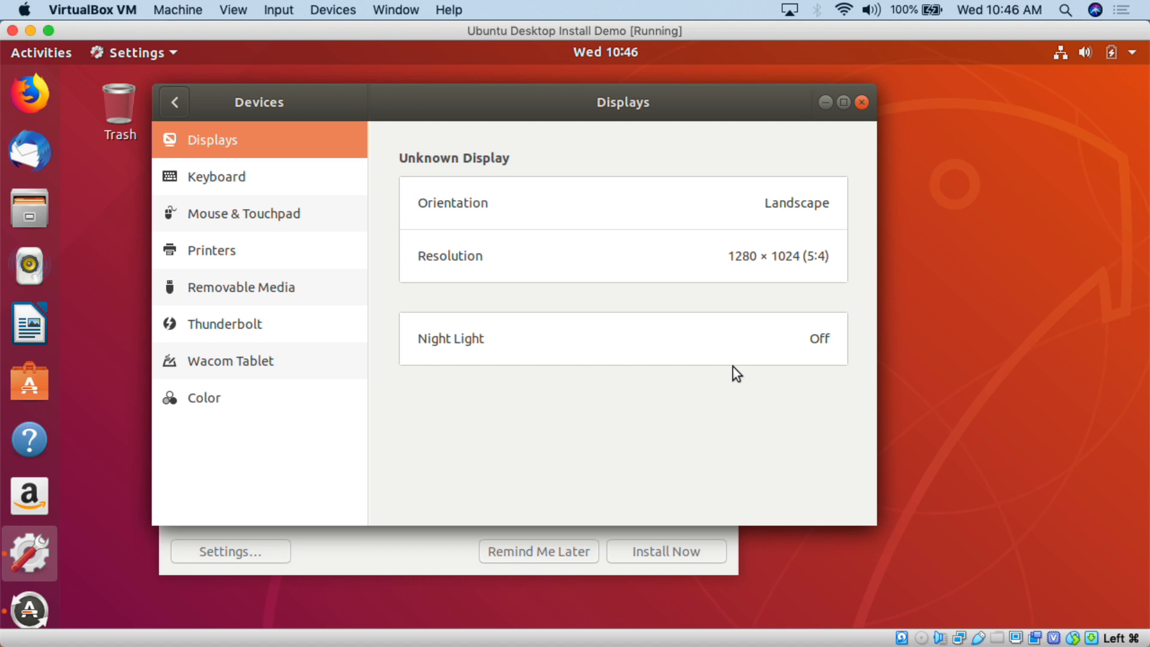
- Retrace the route from the system settings to the Displays page under Devices, and close the settings window
{"action": "left_click", "coordinate": [172, 103]}
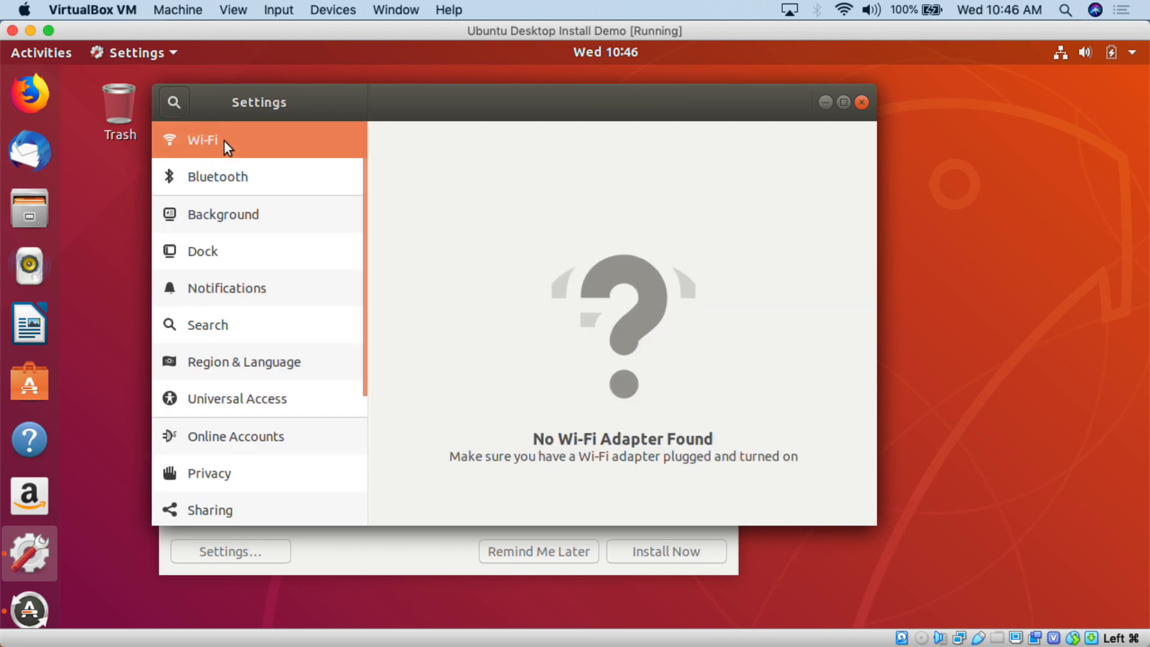
{"action": "left_click", "coordinate": [1132, 52]}
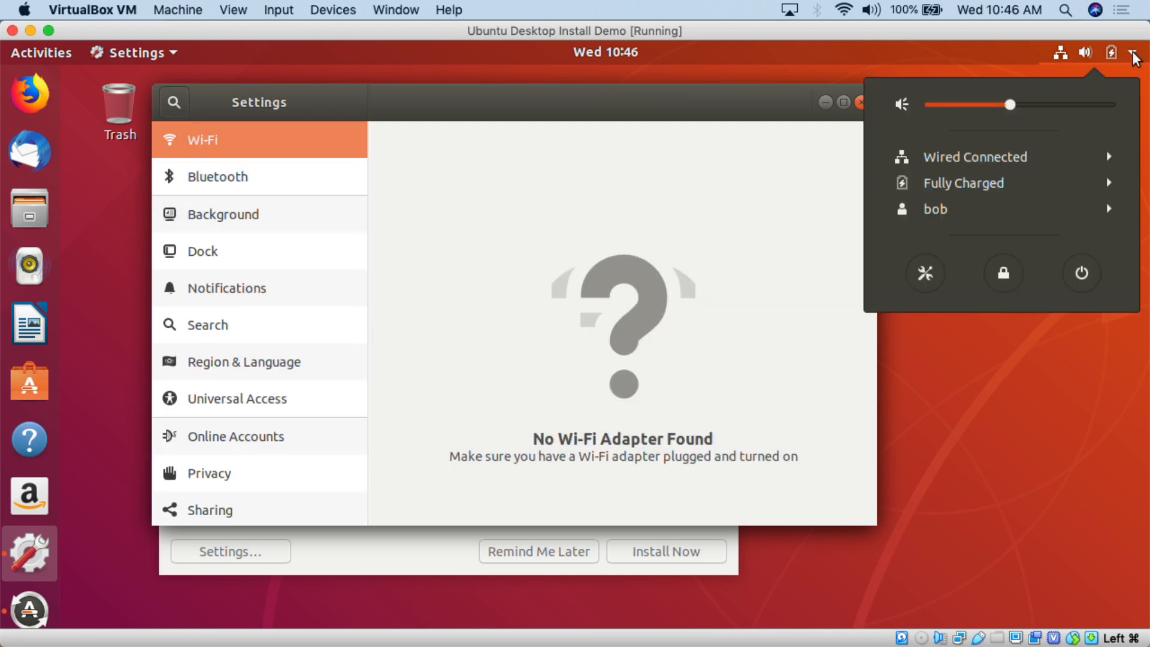
{"action": "left_click", "coordinate": [925, 276]}
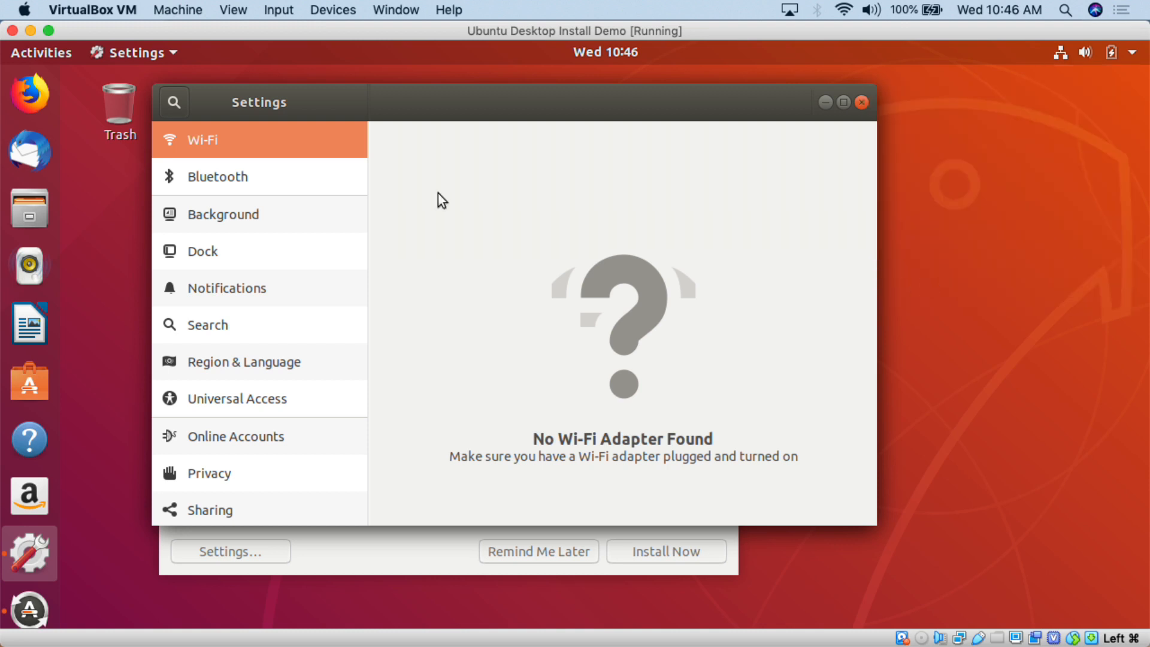
{"action": "scroll", "coordinate": [312, 330], "scroll_direction": "down", "scroll_amount": 5}
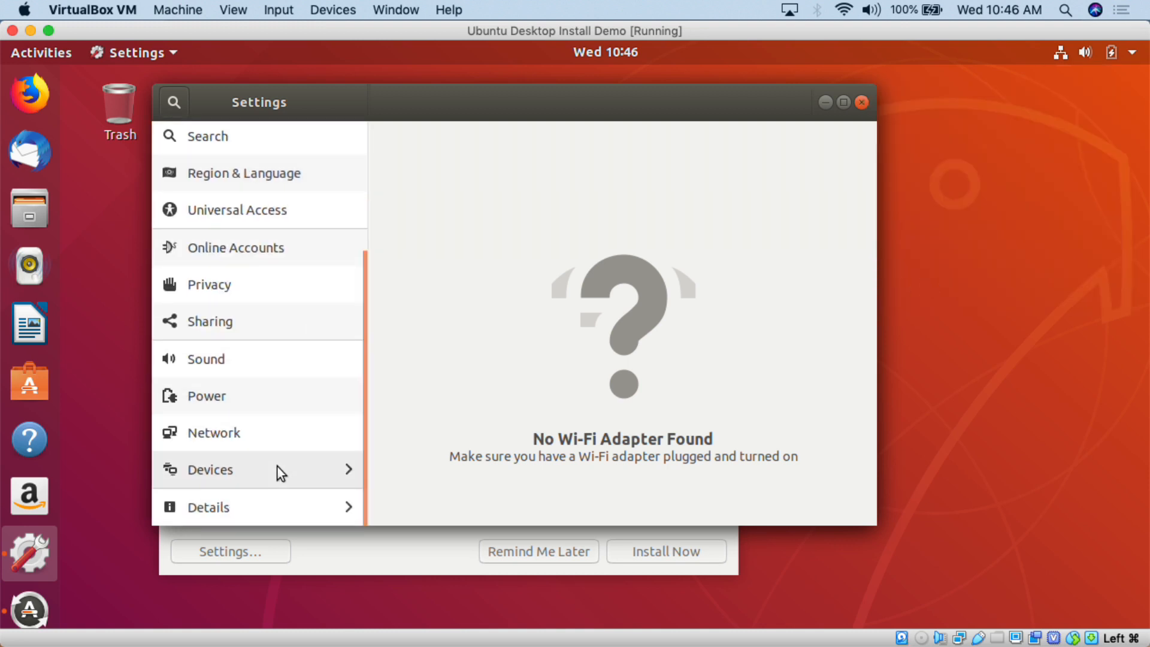
{"action": "left_click", "coordinate": [277, 467]}
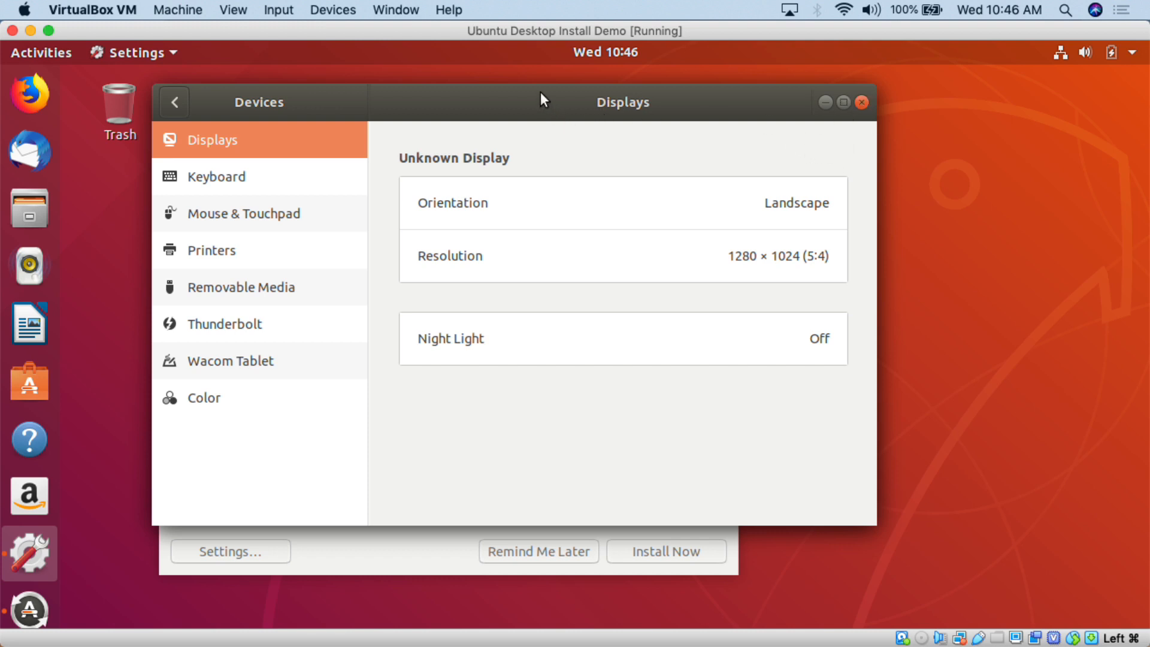
{"action": "left_click_drag", "start_coordinate": [541, 96], "coordinate": [620, 127]}
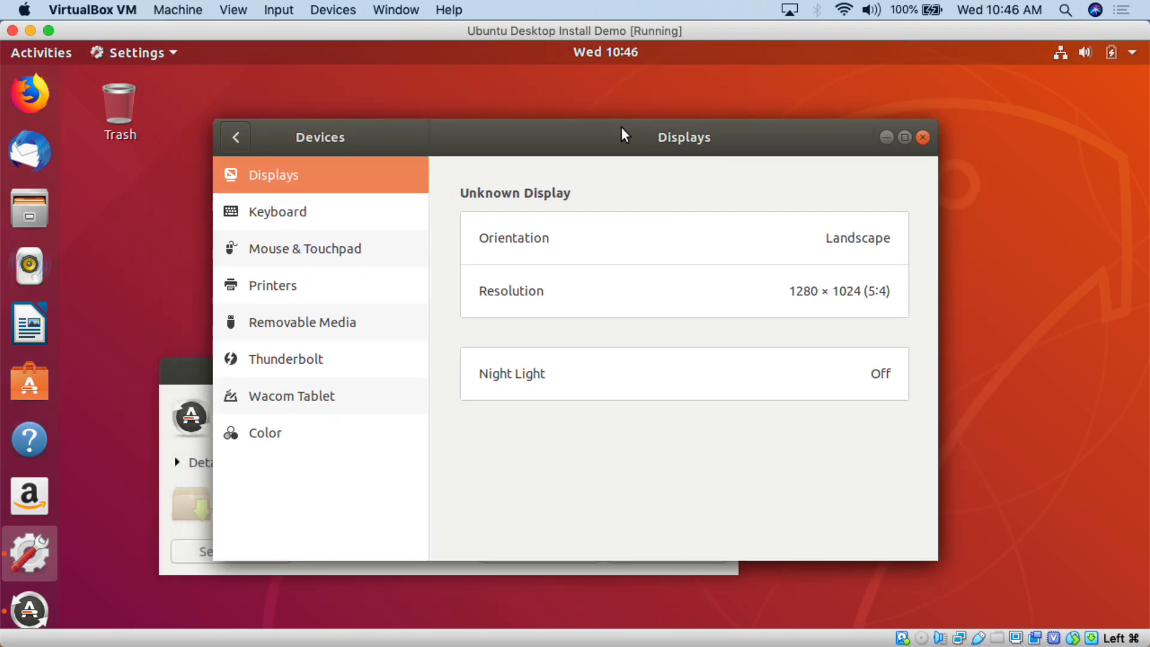
{"action": "left_click", "coordinate": [922, 137]}
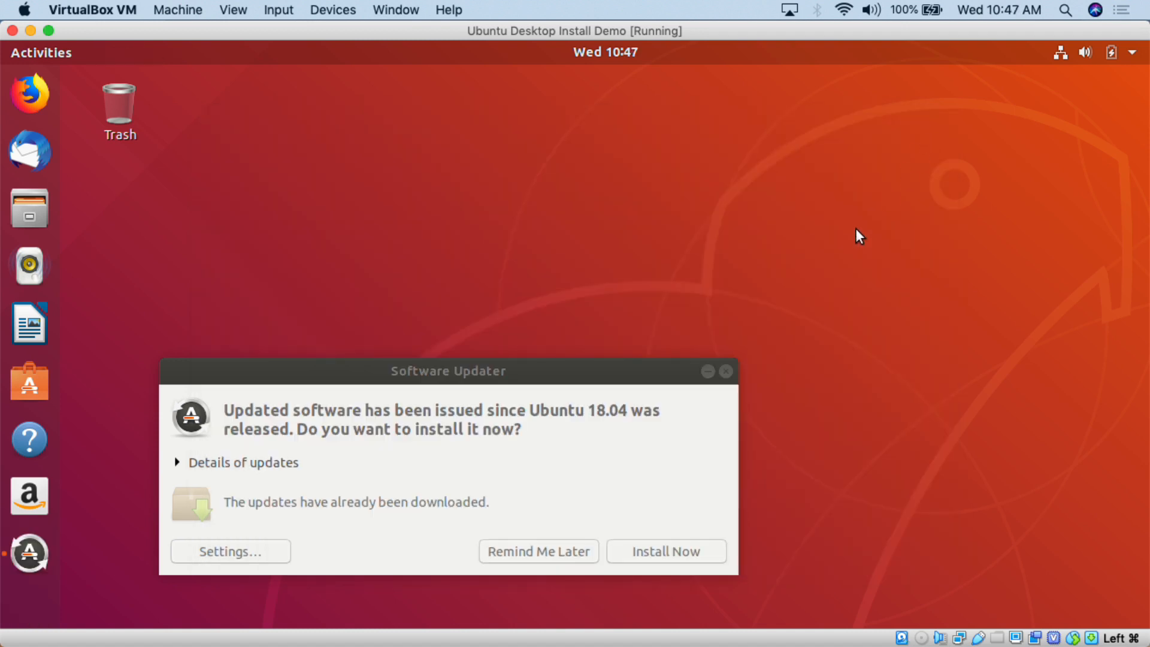
- Review the Software Updater's update sources and schedule in Software & Updates, and close that window without changing anything
{"action": "left_click", "coordinate": [441, 367]}
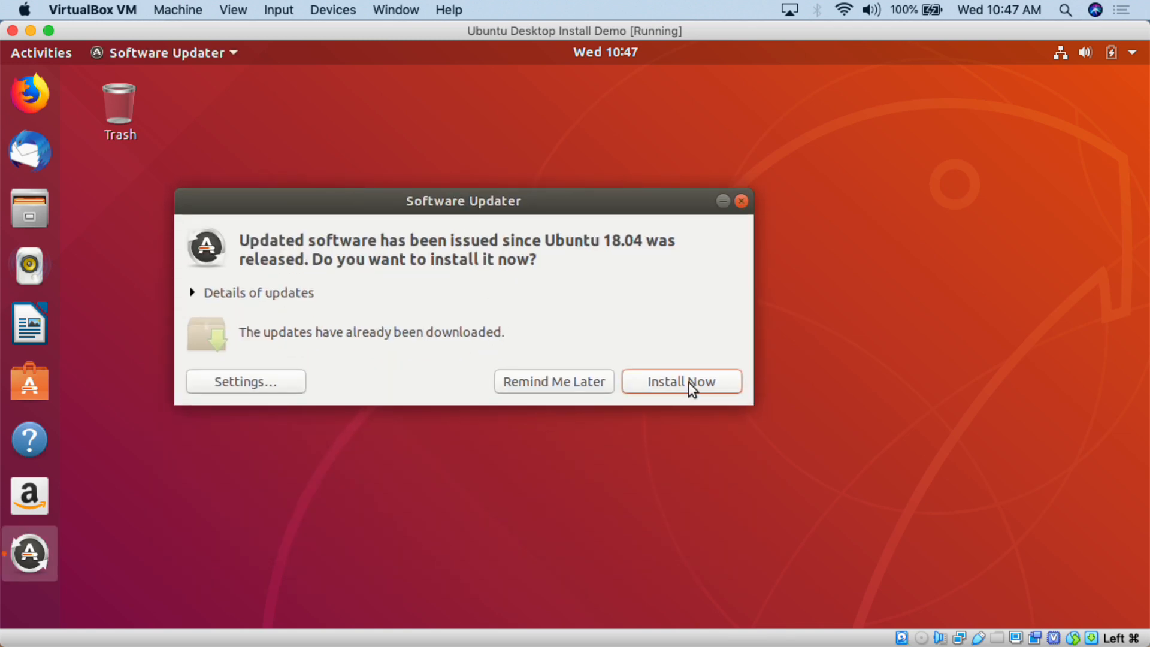
{"action": "left_click", "coordinate": [272, 385]}
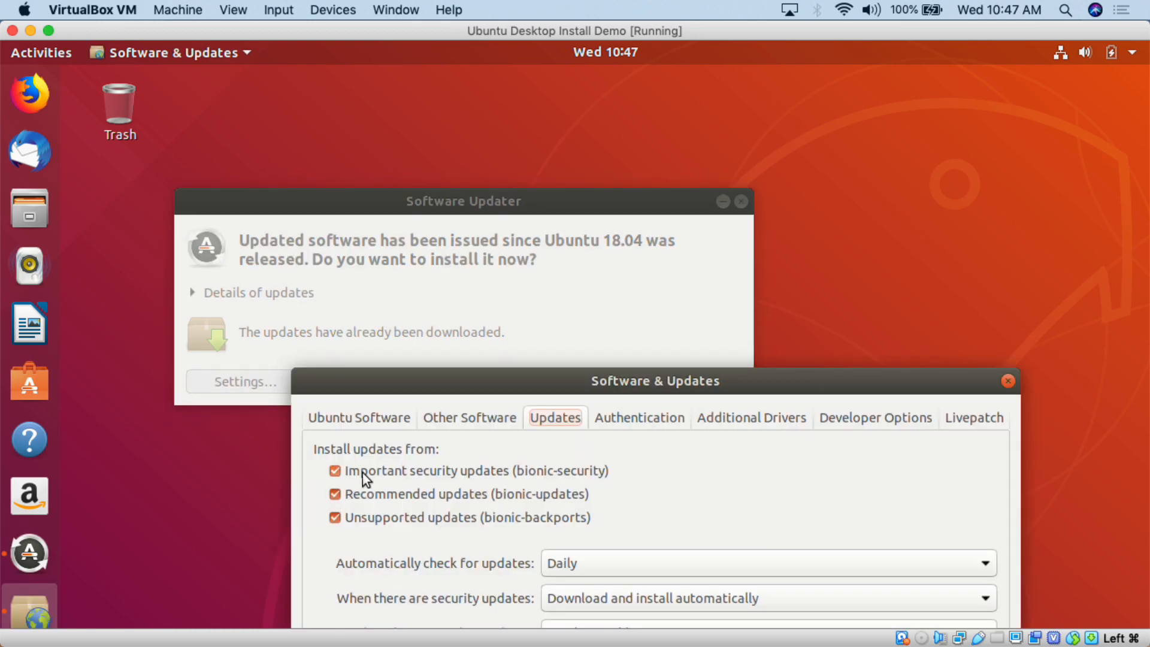
{"action": "left_click_drag", "start_coordinate": [483, 376], "coordinate": [470, 116]}
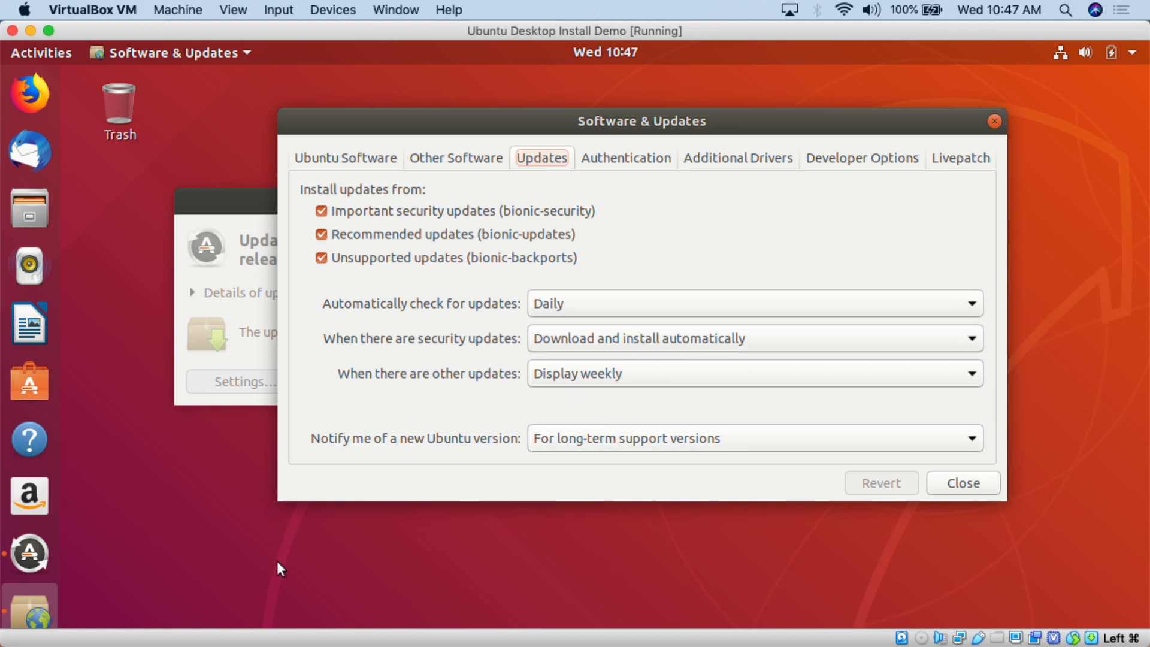
{"action": "left_click", "coordinate": [994, 121]}
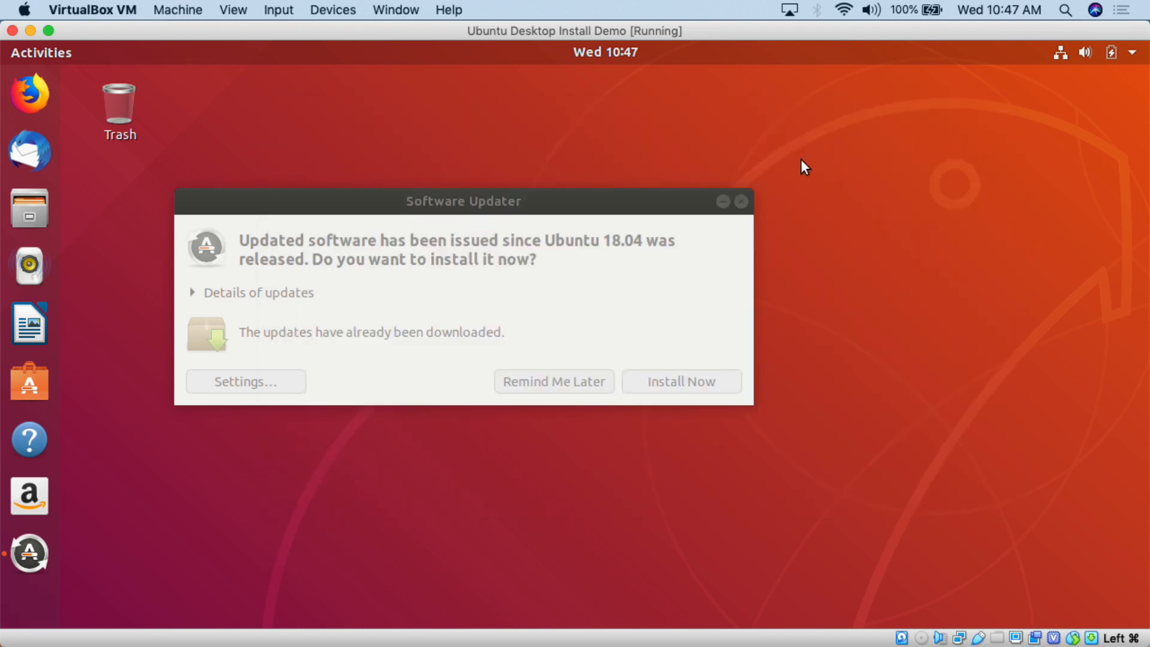